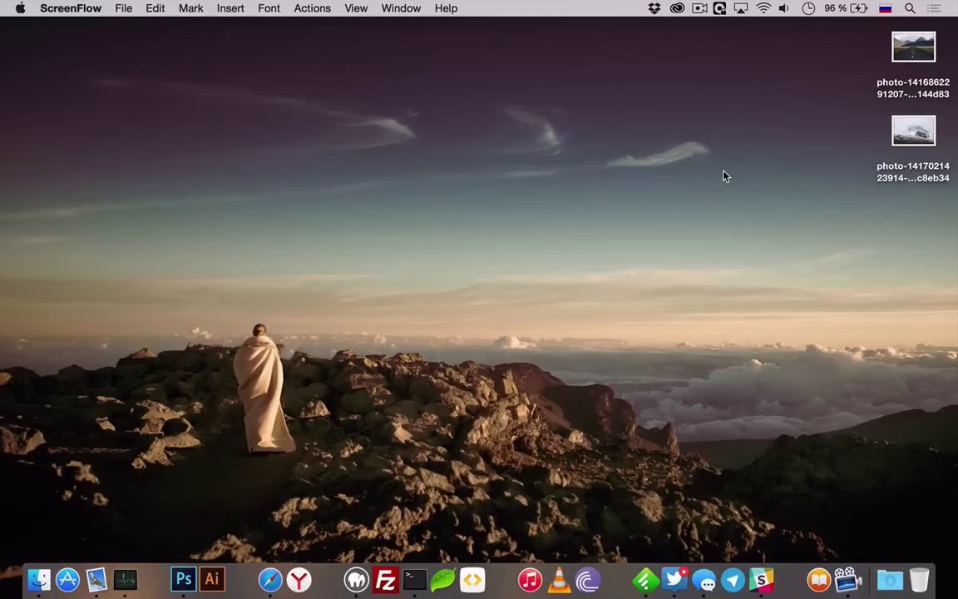
- Switch to Safari and read the WordPress 4.1 "Dinah" announcement down to the Twenty Fifteen introduction
{"action": "left_click", "coordinate": [268, 580]}
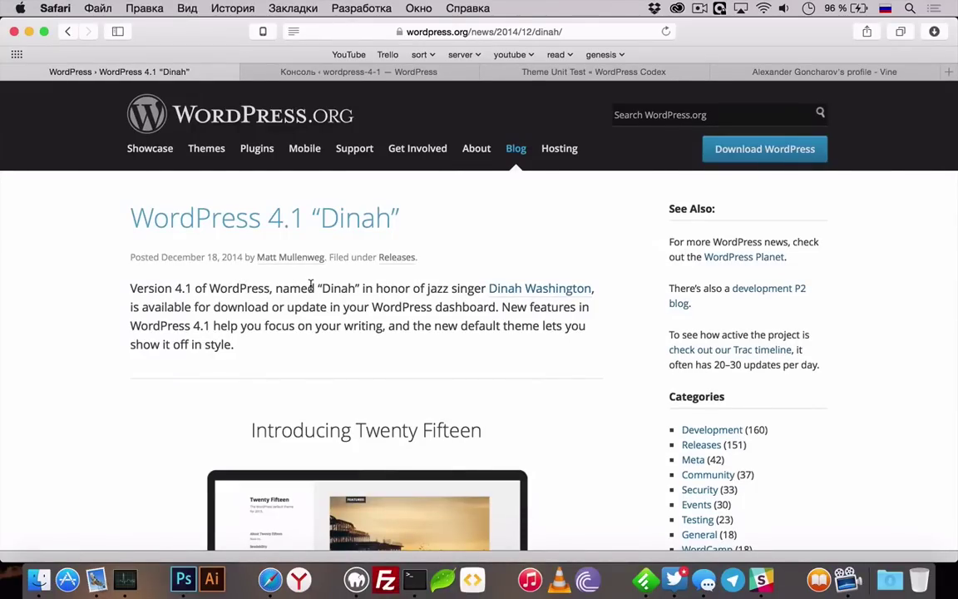
{"action": "scroll", "coordinate": [311, 285], "scroll_direction": "down", "scroll_amount": 1}
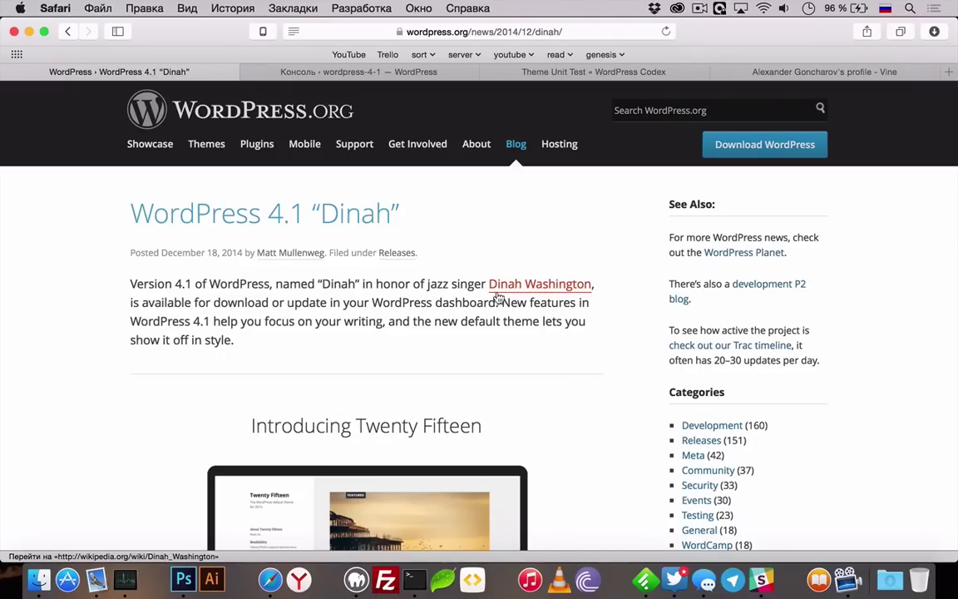
{"action": "scroll", "coordinate": [381, 317], "scroll_direction": "down", "scroll_amount": 3}
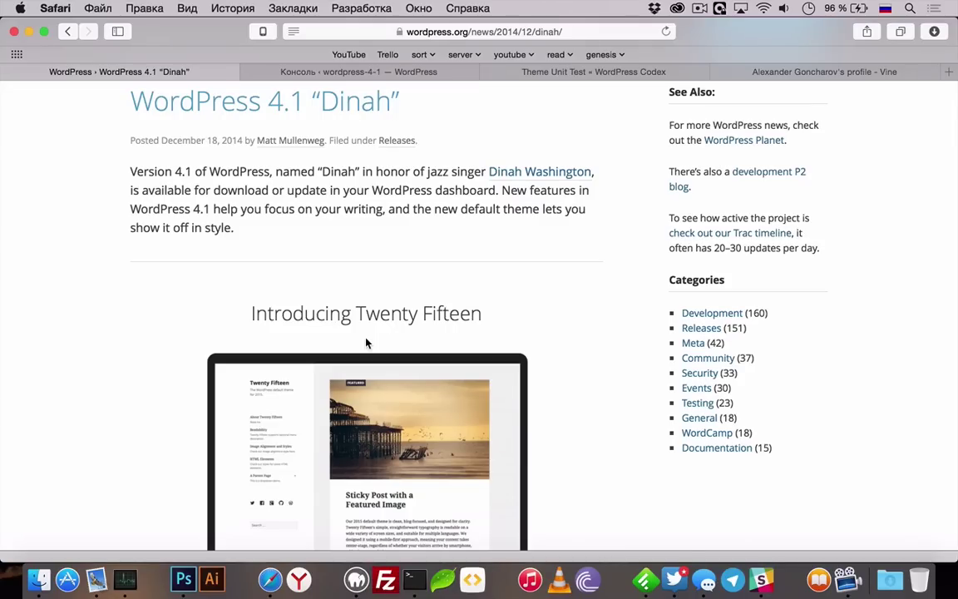
{"action": "scroll", "coordinate": [366, 342], "scroll_direction": "down", "scroll_amount": 2}
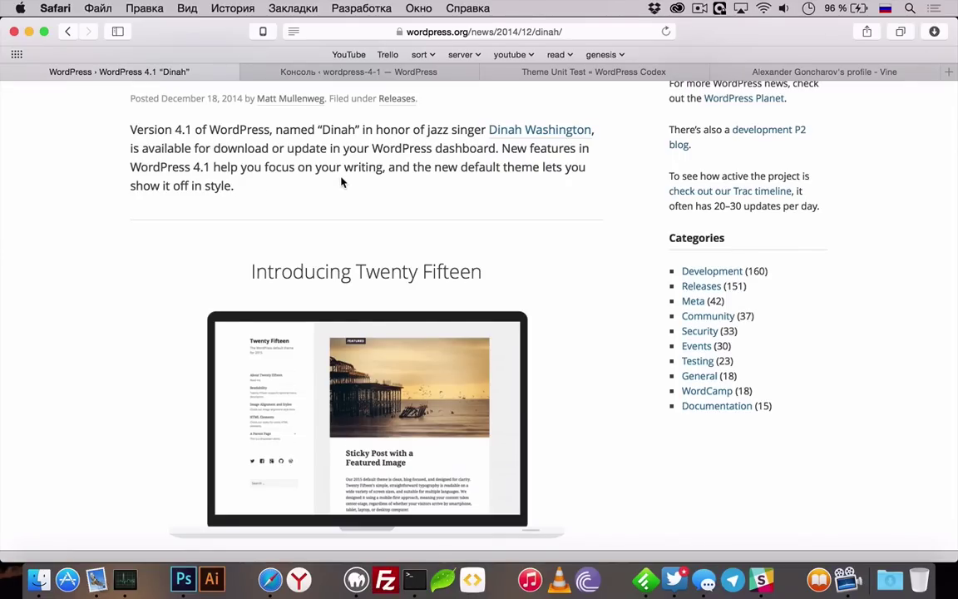
{"action": "scroll", "coordinate": [341, 182], "scroll_direction": "down", "scroll_amount": 3}
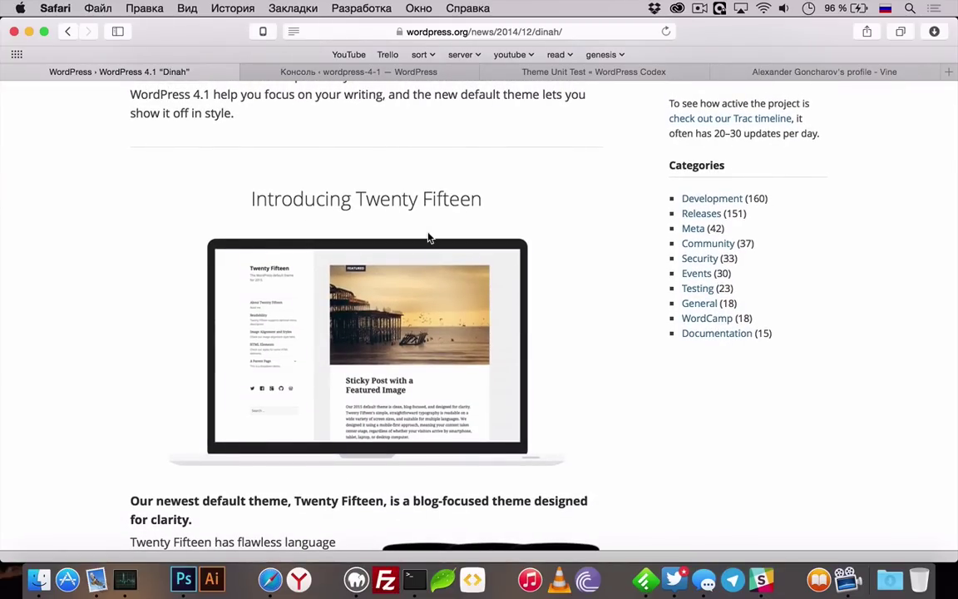
{"action": "scroll", "coordinate": [453, 235], "scroll_direction": "up", "scroll_amount": 2}
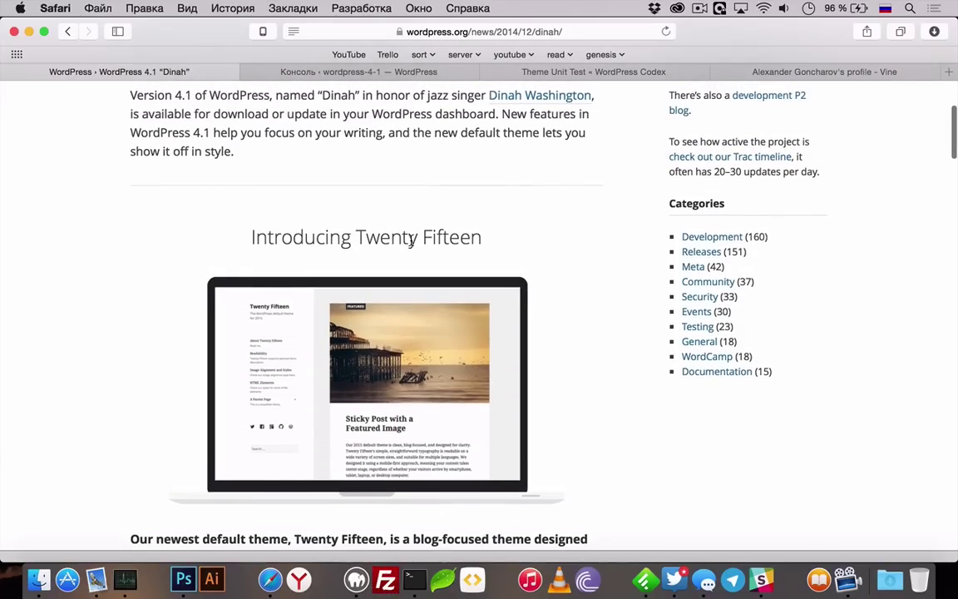
{"action": "scroll", "coordinate": [450, 178], "scroll_direction": "up", "scroll_amount": 5}
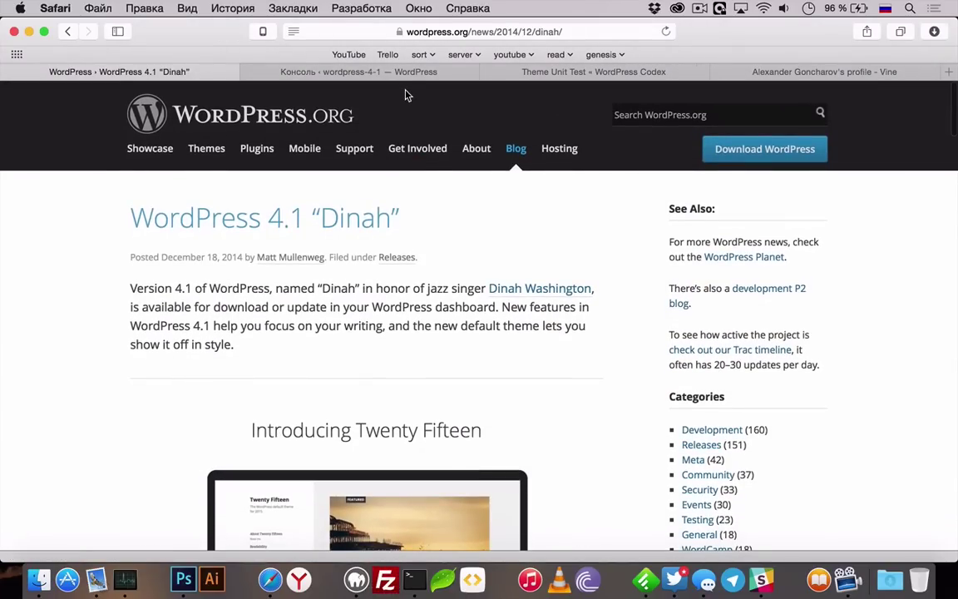
- Open the local wordpress-4-1 admin dashboard, dismiss its welcome panel and check the WordPress version in the page footer
{"action": "left_click", "coordinate": [404, 75]}
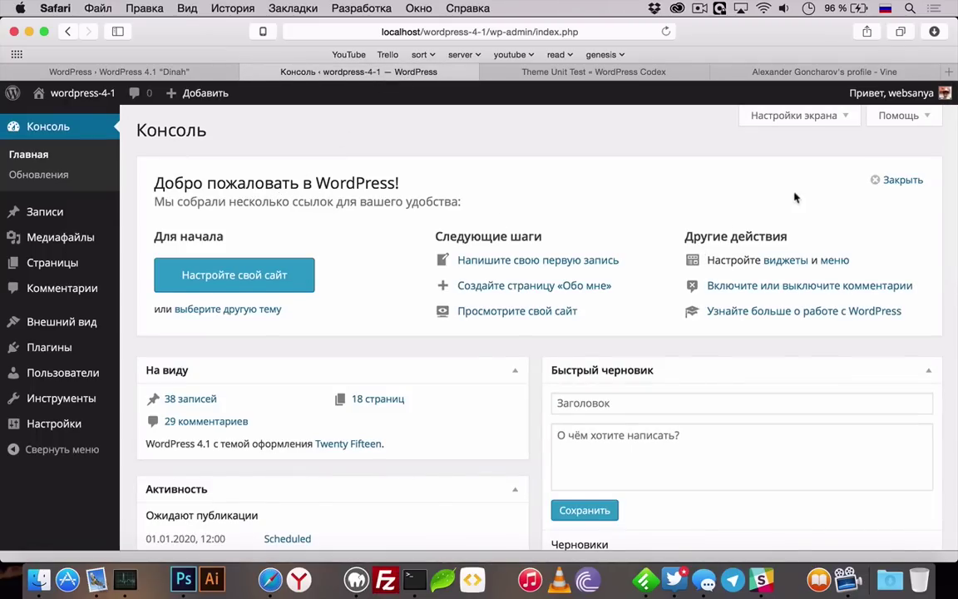
{"action": "left_click", "coordinate": [874, 180]}
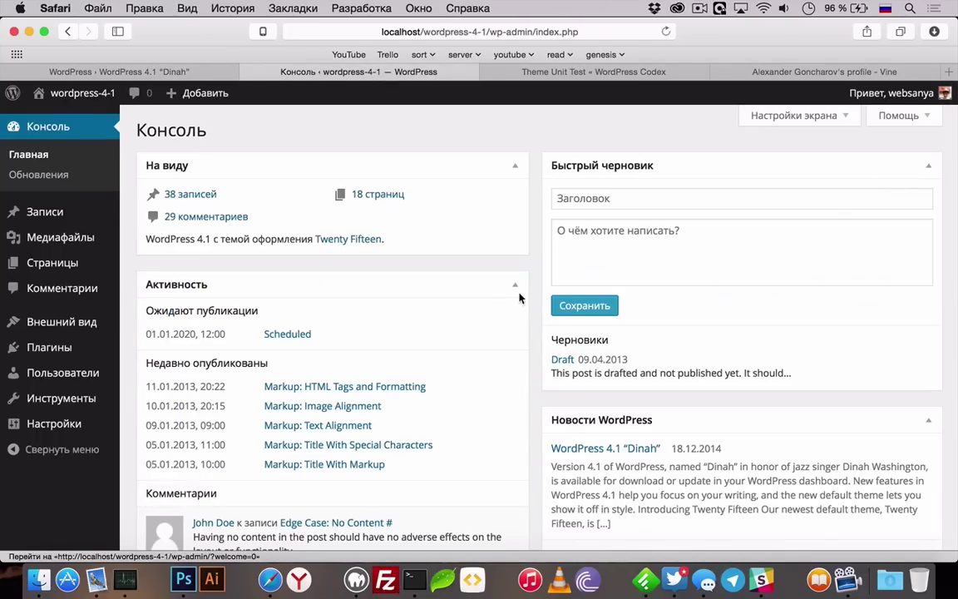
{"action": "scroll", "coordinate": [519, 298], "scroll_direction": "down", "scroll_amount": 10}
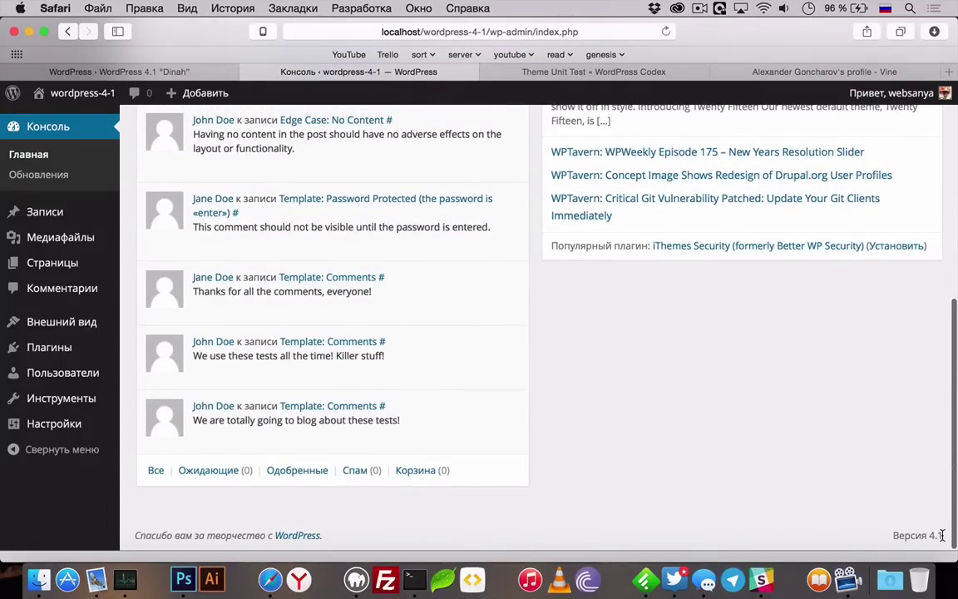
{"action": "scroll", "coordinate": [719, 410], "scroll_direction": "up", "scroll_amount": 5}
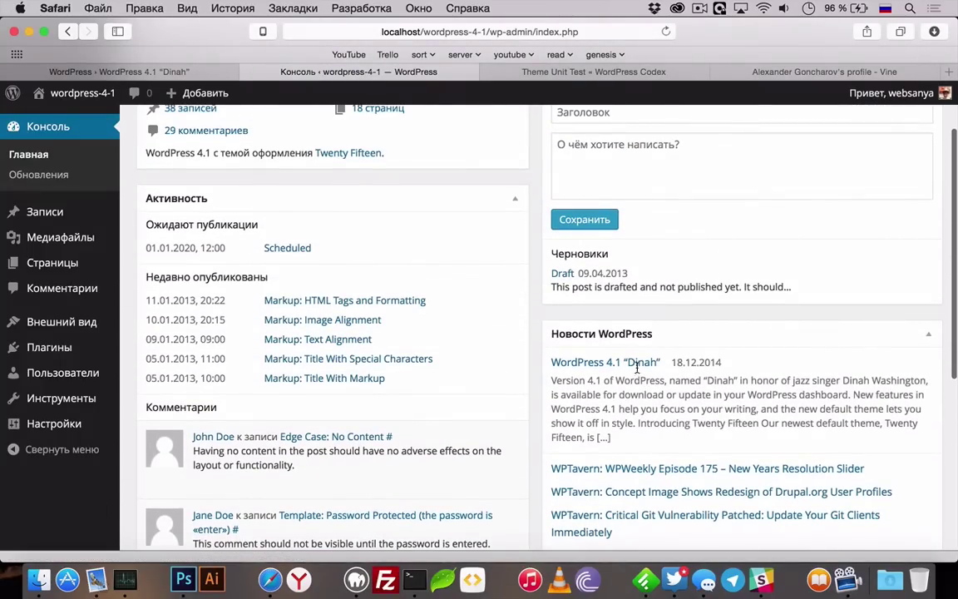
{"action": "scroll", "coordinate": [563, 375], "scroll_direction": "up", "scroll_amount": 2}
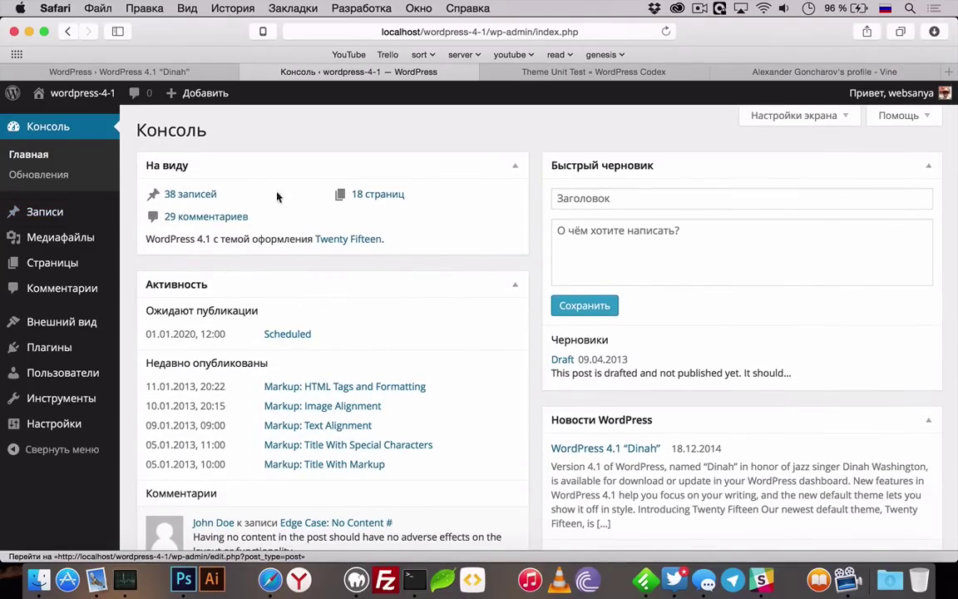
- Review the test environment setup instructions on the Theme Unit Test page of the WordPress Codex
{"action": "left_click", "coordinate": [618, 73]}
{"action": "scroll", "coordinate": [377, 256], "scroll_direction": "down", "scroll_amount": 2}
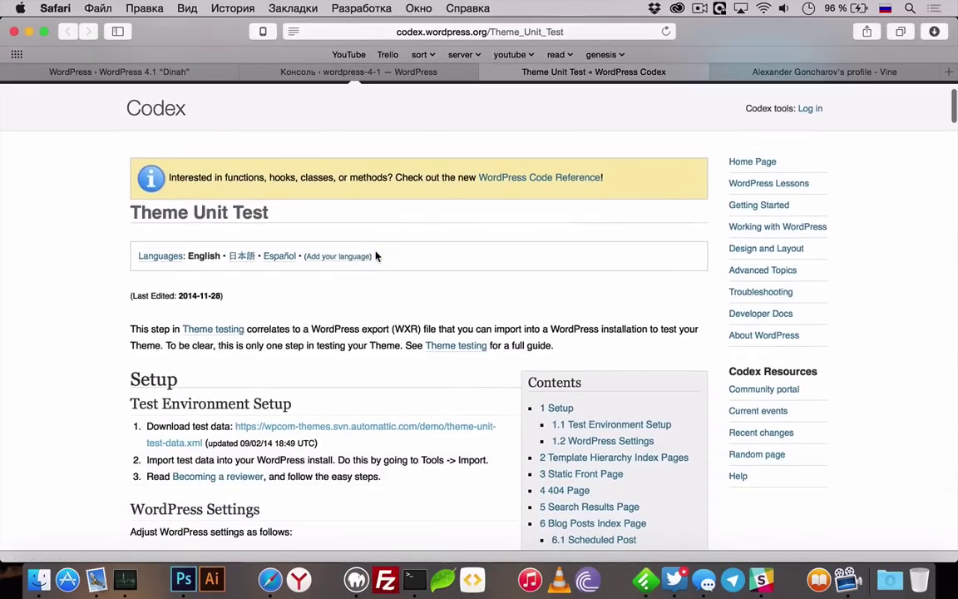
{"action": "scroll", "coordinate": [241, 355], "scroll_direction": "down", "scroll_amount": 4}
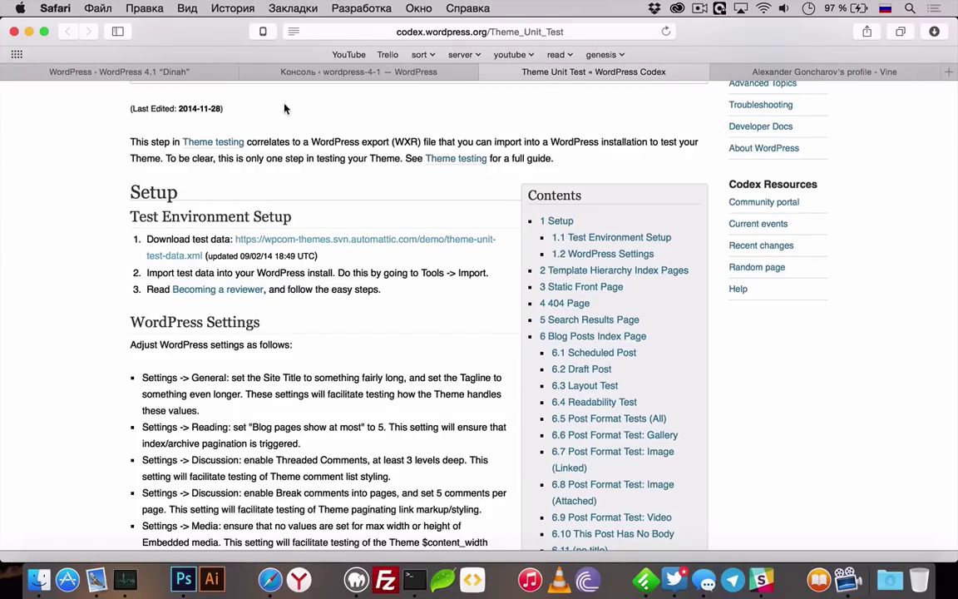
- Return to the WordPress dashboard and open the wordpress-4-1 site's front page in a separate tab
{"action": "left_click", "coordinate": [274, 72]}
{"action": "mouse_move", "coordinate": [79, 398]}
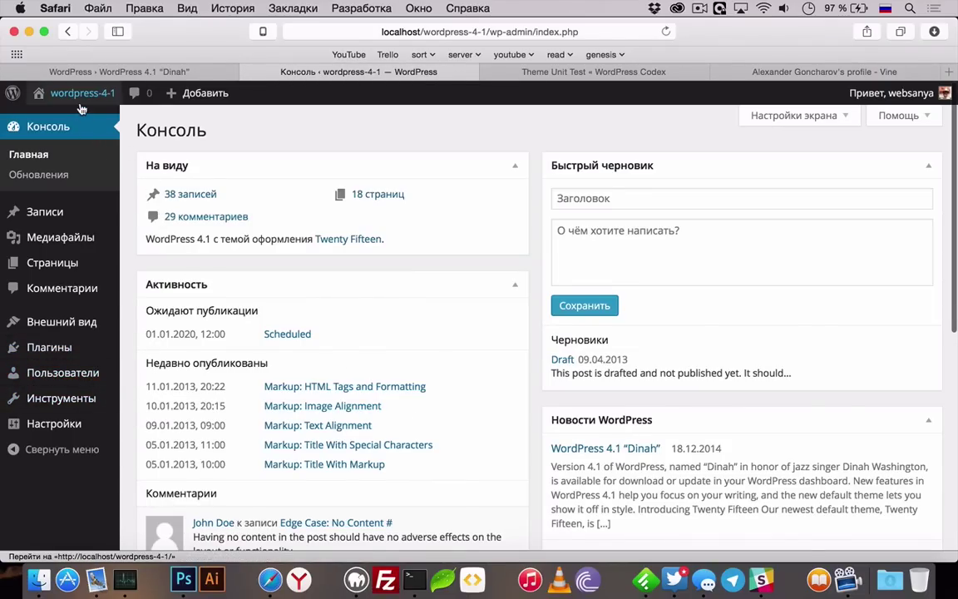
{"action": "key", "text": "super"}
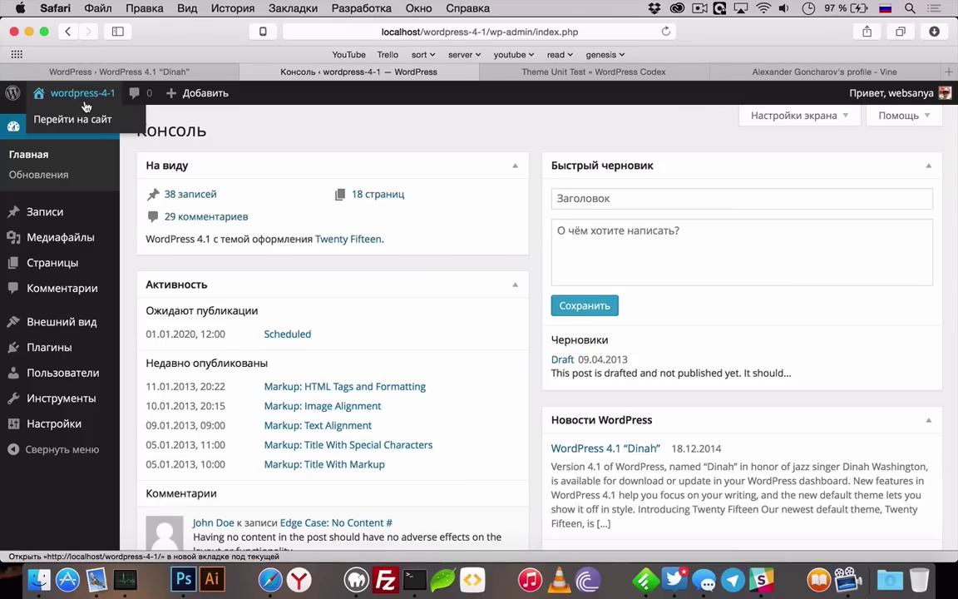
{"action": "left_click", "coordinate": [85, 107], "text": "super"}
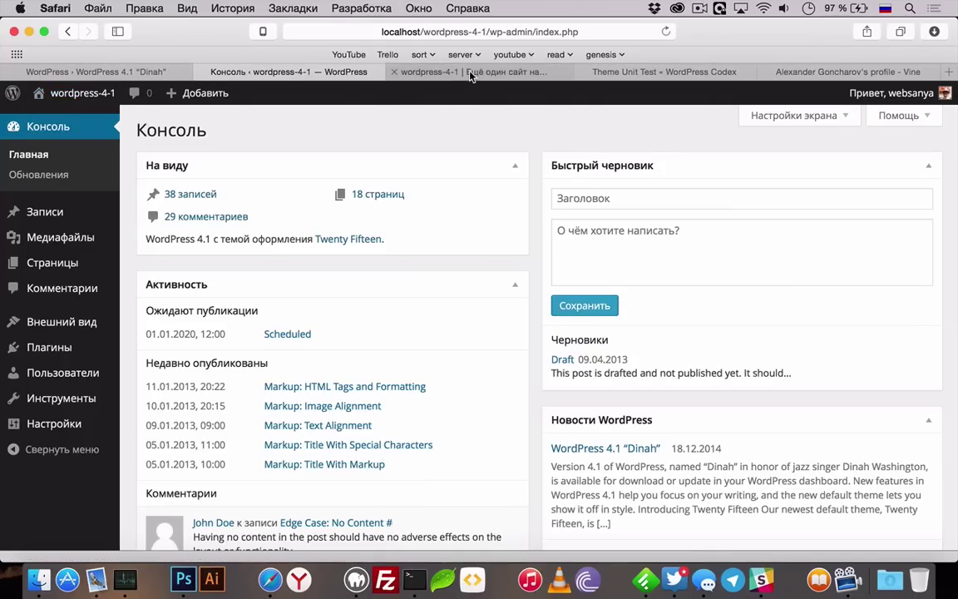
{"action": "left_click", "coordinate": [472, 71]}
- Examine the sticky post and the sidebar's recent posts and archive lists on the site's front page
{"action": "scroll", "coordinate": [364, 251], "scroll_direction": "down", "scroll_amount": 5}
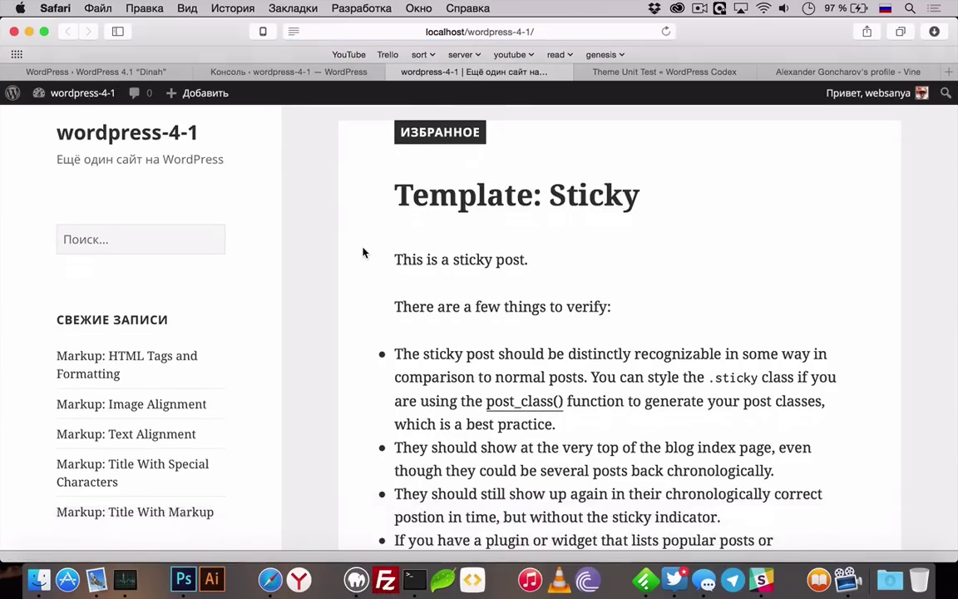
{"action": "scroll", "coordinate": [363, 252], "scroll_direction": "up", "scroll_amount": 5}
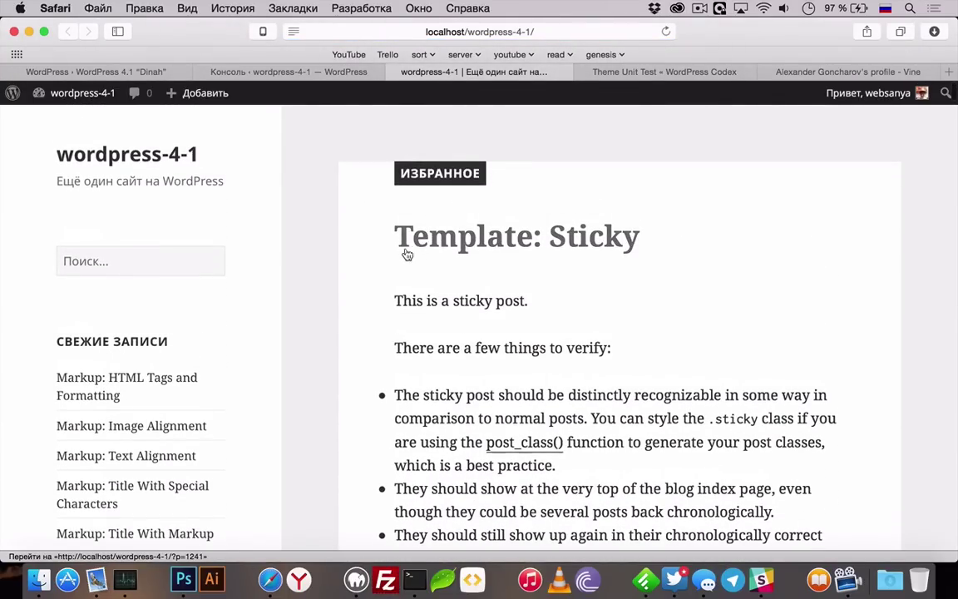
{"action": "scroll", "coordinate": [207, 280], "scroll_direction": "down", "scroll_amount": 18}
{"action": "scroll", "coordinate": [209, 284], "scroll_direction": "down", "scroll_amount": 20}
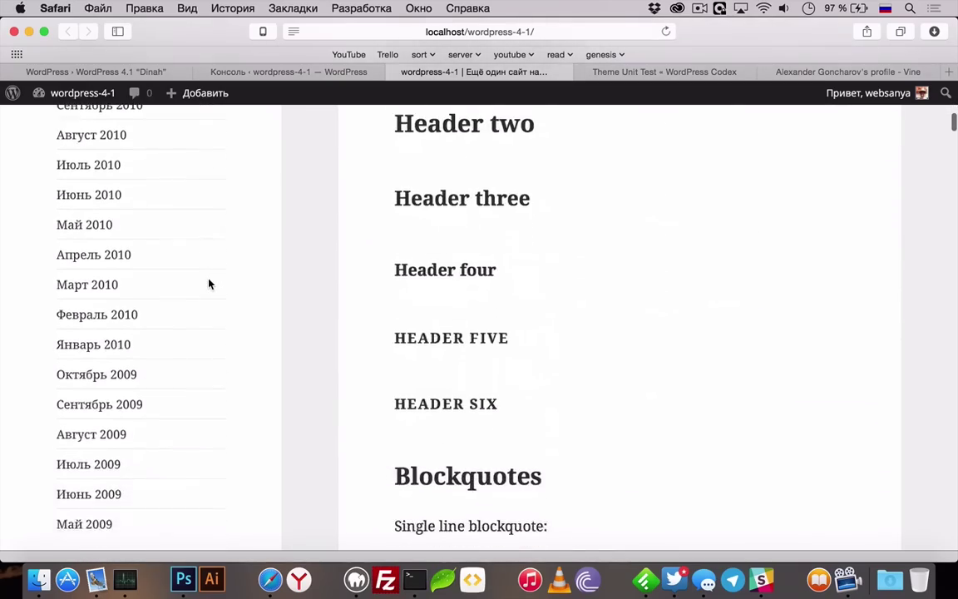
{"action": "scroll", "coordinate": [208, 283], "scroll_direction": "up", "scroll_amount": 20}
{"action": "scroll", "coordinate": [445, 396], "scroll_direction": "up", "scroll_amount": 14}
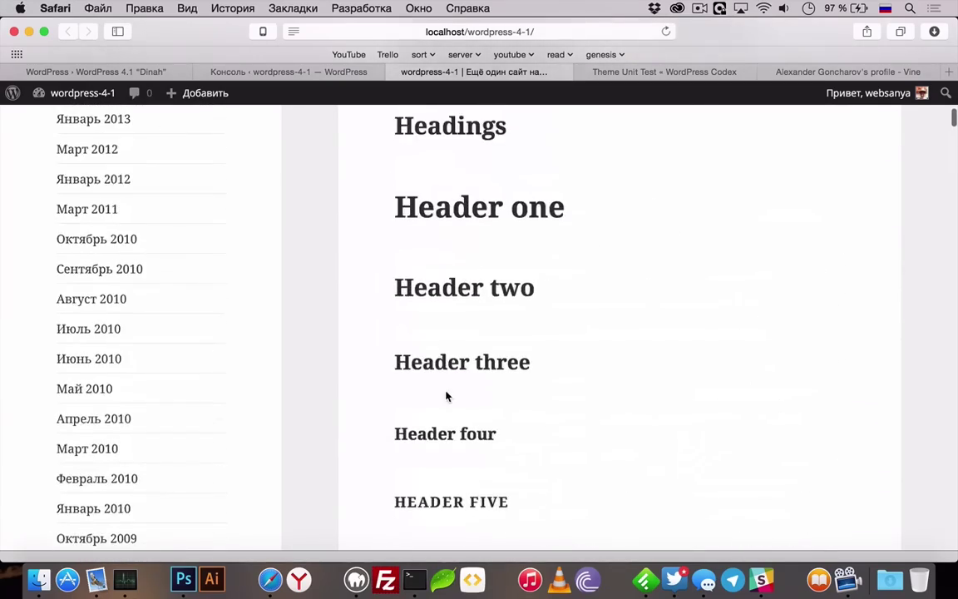
- Examine how the theme styles blockquotes, tables, definition lists and nested lists in the HTML markup post
{"action": "scroll", "coordinate": [445, 396], "scroll_direction": "down", "scroll_amount": 16}
{"action": "scroll", "coordinate": [446, 396], "scroll_direction": "down", "scroll_amount": 18}
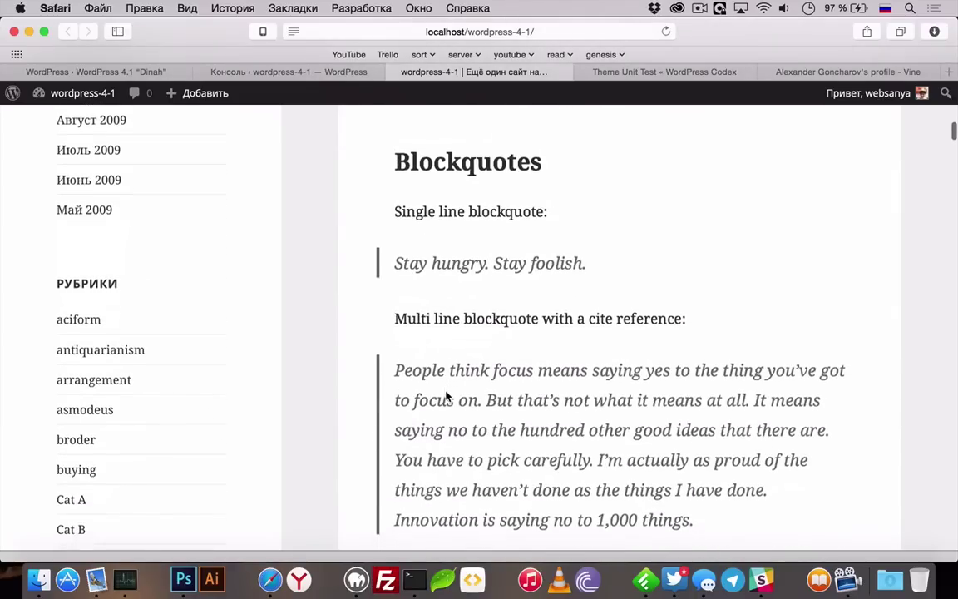
{"action": "scroll", "coordinate": [446, 396], "scroll_direction": "down", "scroll_amount": 18}
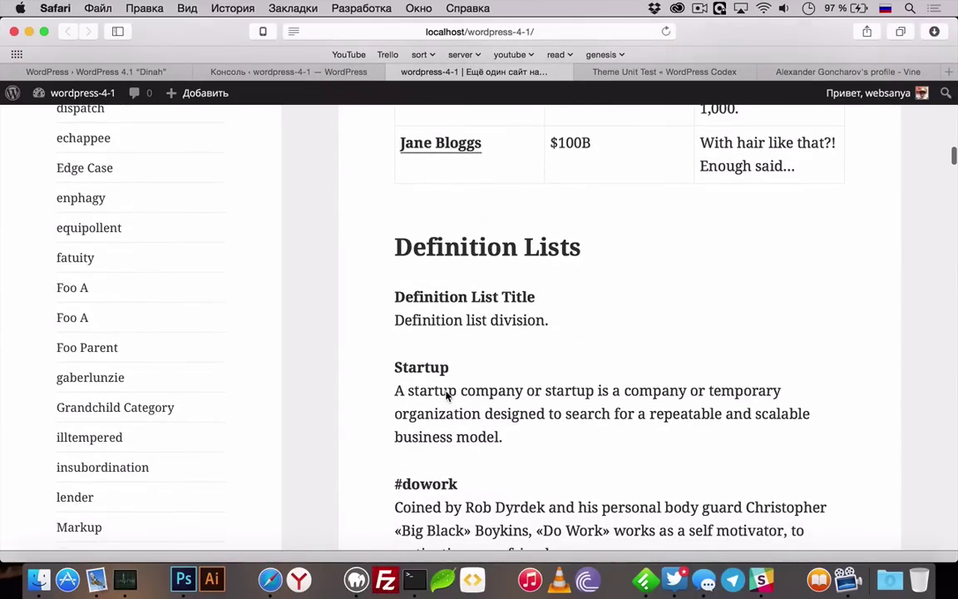
{"action": "scroll", "coordinate": [446, 394], "scroll_direction": "down", "scroll_amount": 20}
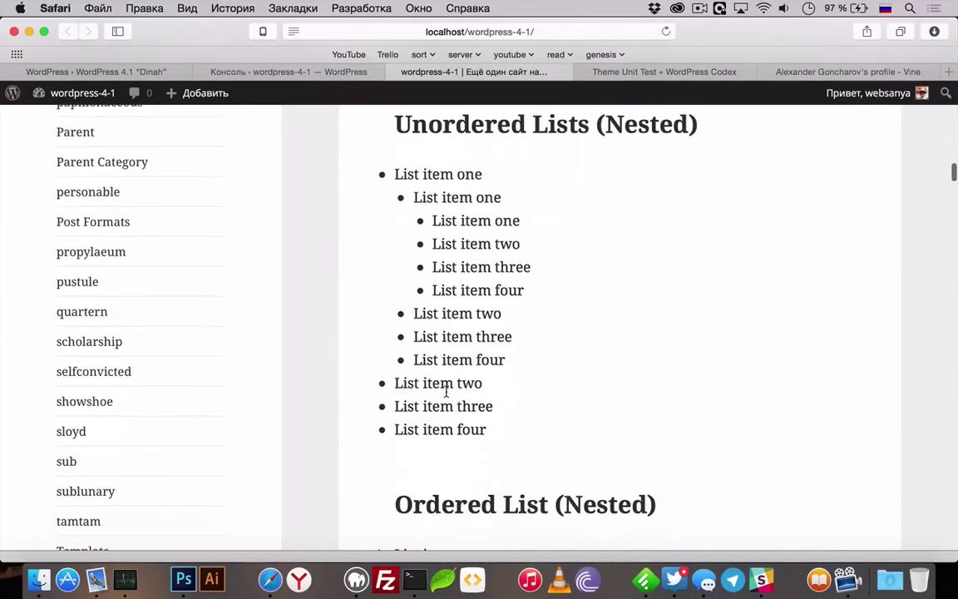
{"action": "scroll", "coordinate": [446, 392], "scroll_direction": "up", "scroll_amount": 8}
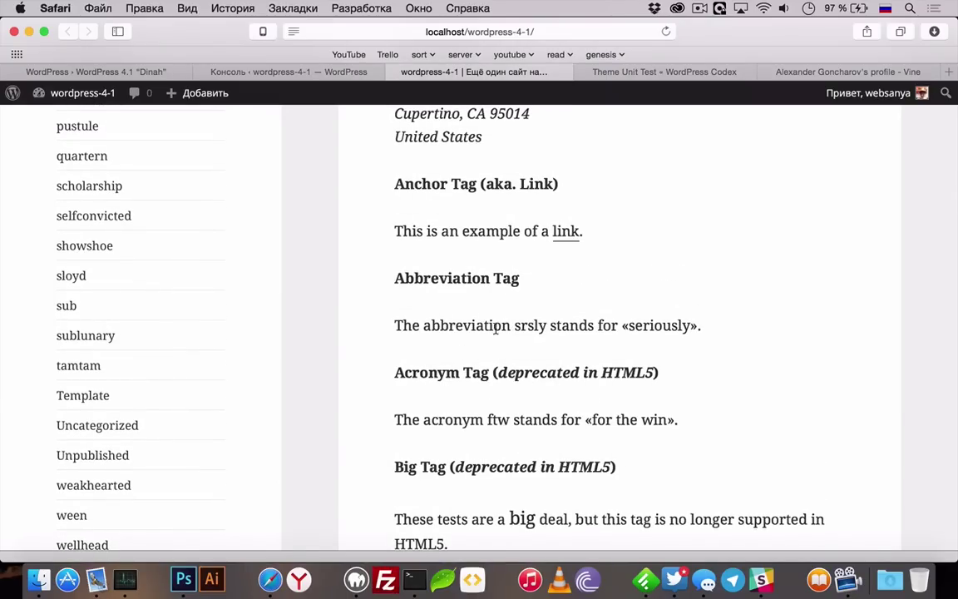
{"action": "scroll", "coordinate": [464, 269], "scroll_direction": "up", "scroll_amount": 3}
- Examine the styling of the HTML tag samples, from the Code and Keyboard tags to Strong and Subscript
{"action": "scroll", "coordinate": [465, 269], "scroll_direction": "down", "scroll_amount": 10}
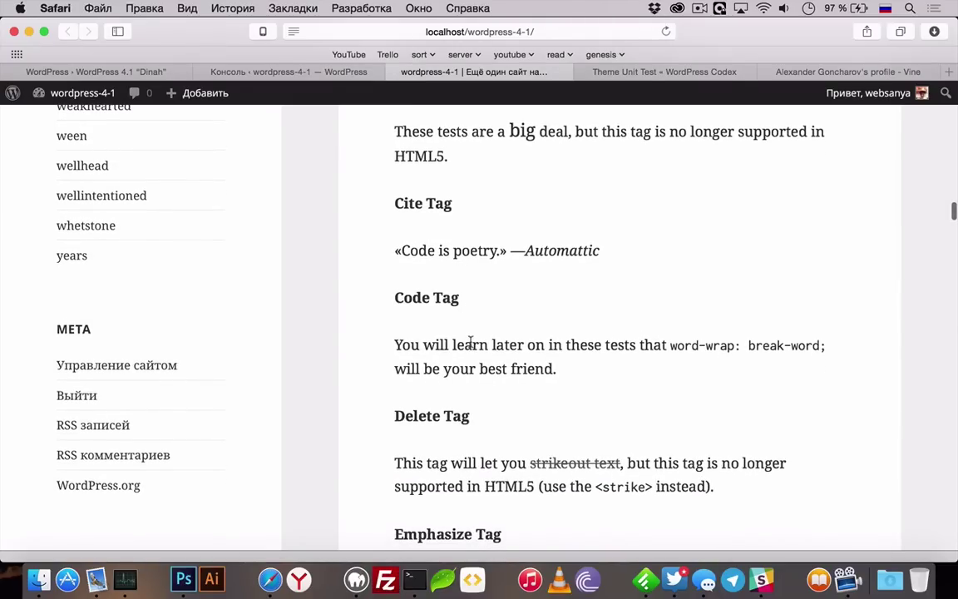
{"action": "left_click_drag", "start_coordinate": [448, 301], "coordinate": [545, 346]}
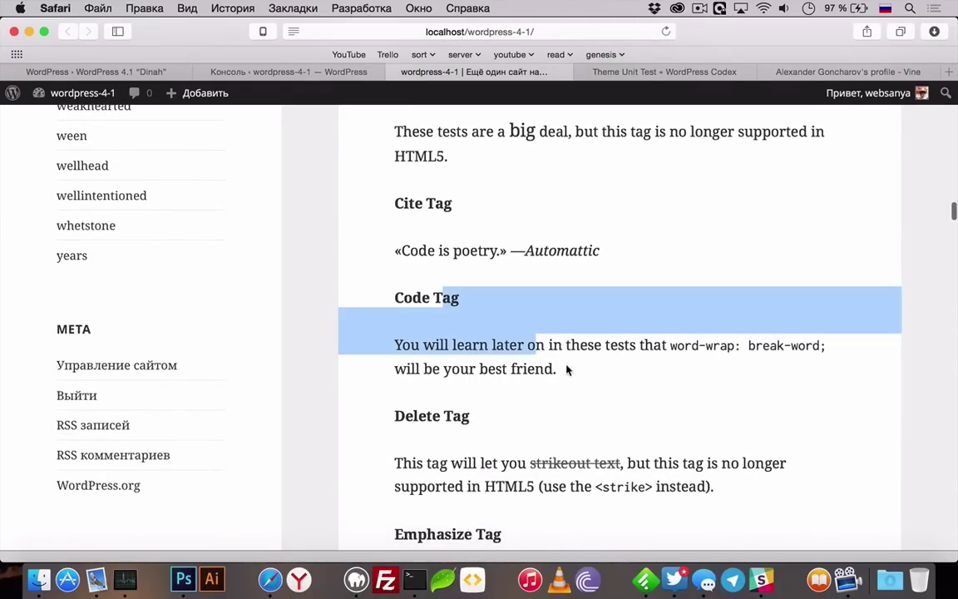
{"action": "left_click", "coordinate": [556, 363]}
{"action": "scroll", "coordinate": [536, 341], "scroll_direction": "down", "scroll_amount": 8}
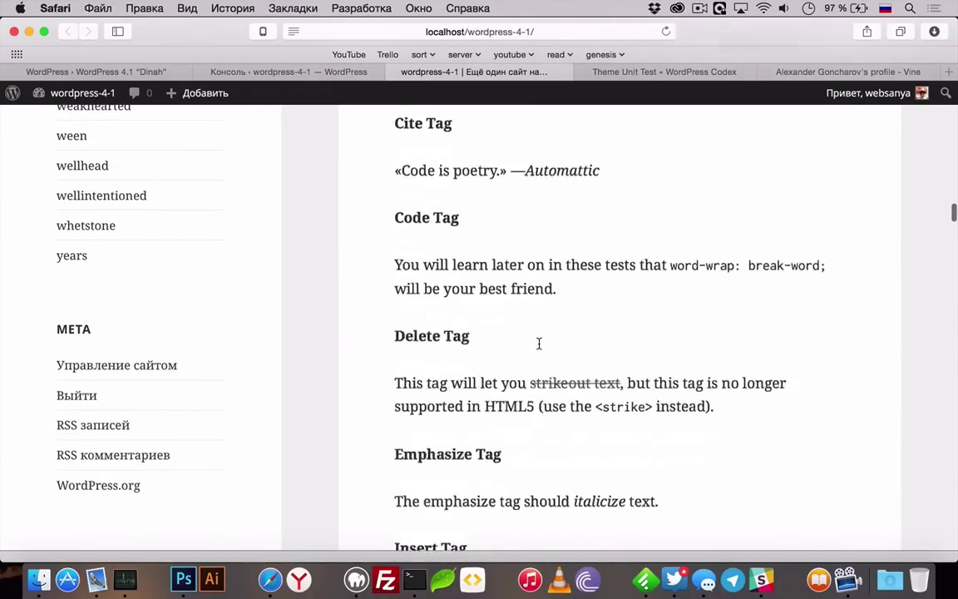
{"action": "scroll", "coordinate": [538, 349], "scroll_direction": "down", "scroll_amount": 4}
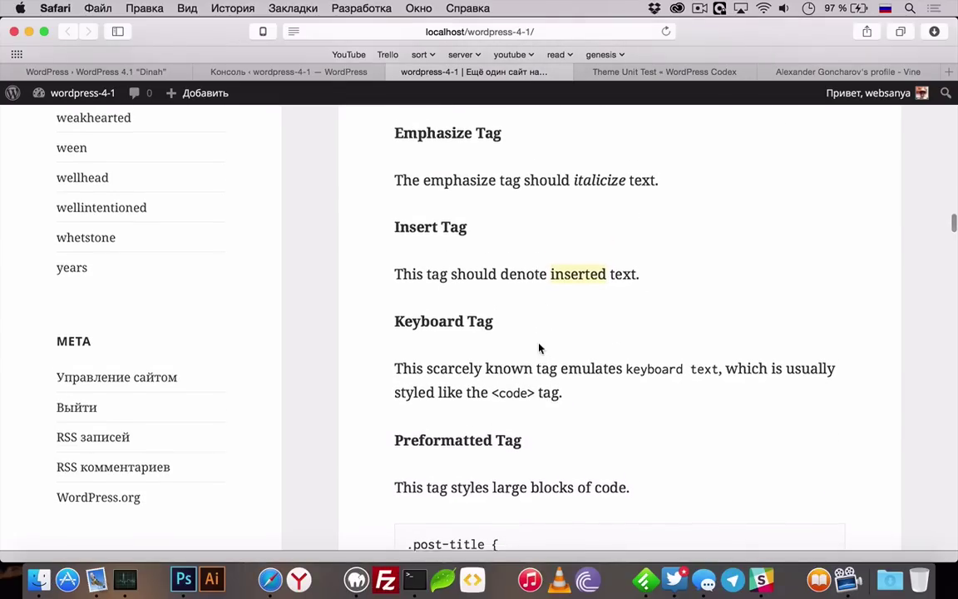
{"action": "left_click_drag", "start_coordinate": [492, 324], "coordinate": [538, 325]}
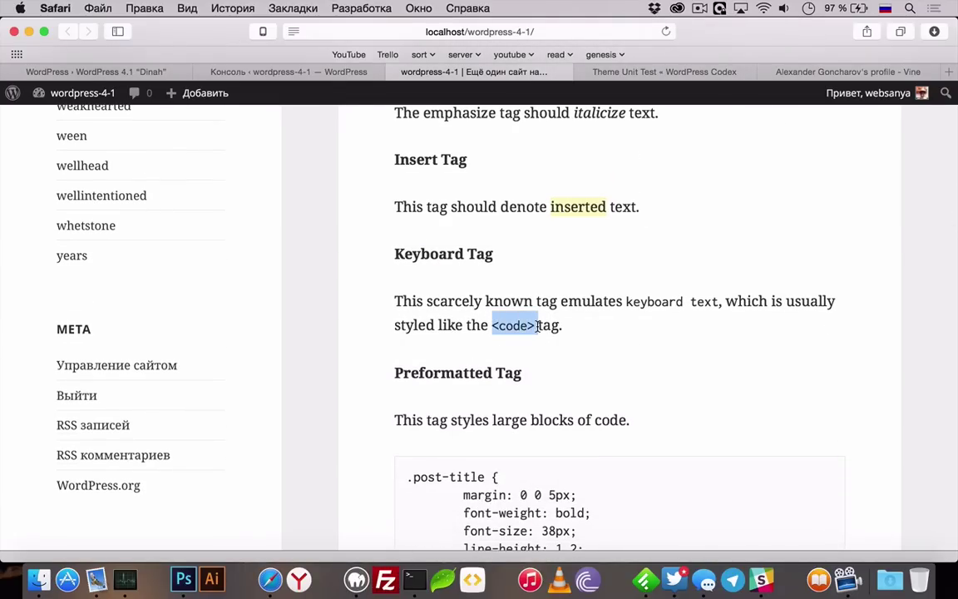
{"action": "scroll", "coordinate": [521, 309], "scroll_direction": "down", "scroll_amount": 7}
{"action": "scroll", "coordinate": [523, 324], "scroll_direction": "down", "scroll_amount": 20}
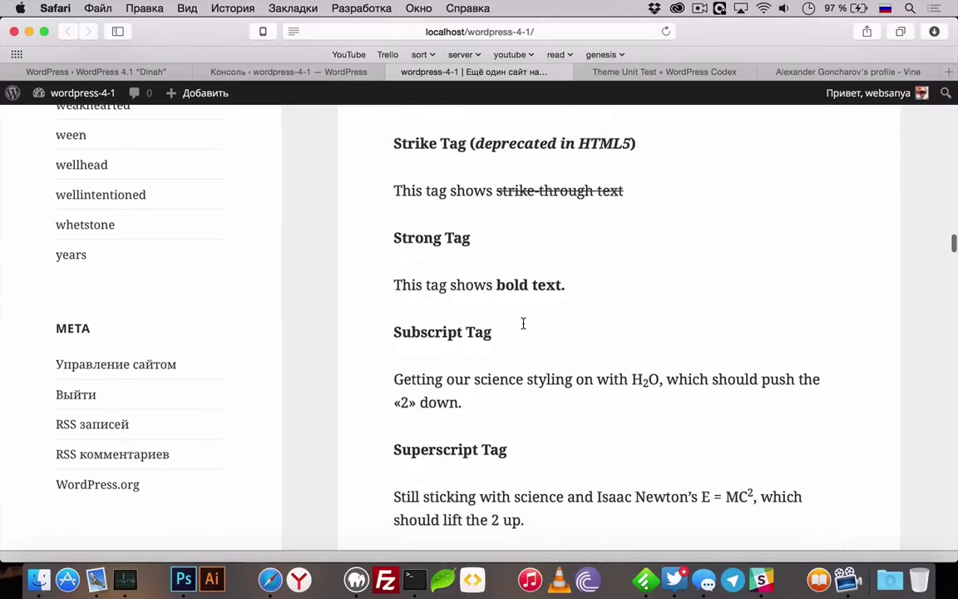
- Examine the featured image and the centered, left-aligned and extra-wide images in the "Markup: Image Alignment" post
{"action": "scroll", "coordinate": [523, 324], "scroll_direction": "down", "scroll_amount": 12}
{"action": "scroll", "coordinate": [524, 327], "scroll_direction": "up", "scroll_amount": 7}
{"action": "scroll", "coordinate": [524, 327], "scroll_direction": "down", "scroll_amount": 14}
{"action": "scroll", "coordinate": [524, 329], "scroll_direction": "down", "scroll_amount": 16}
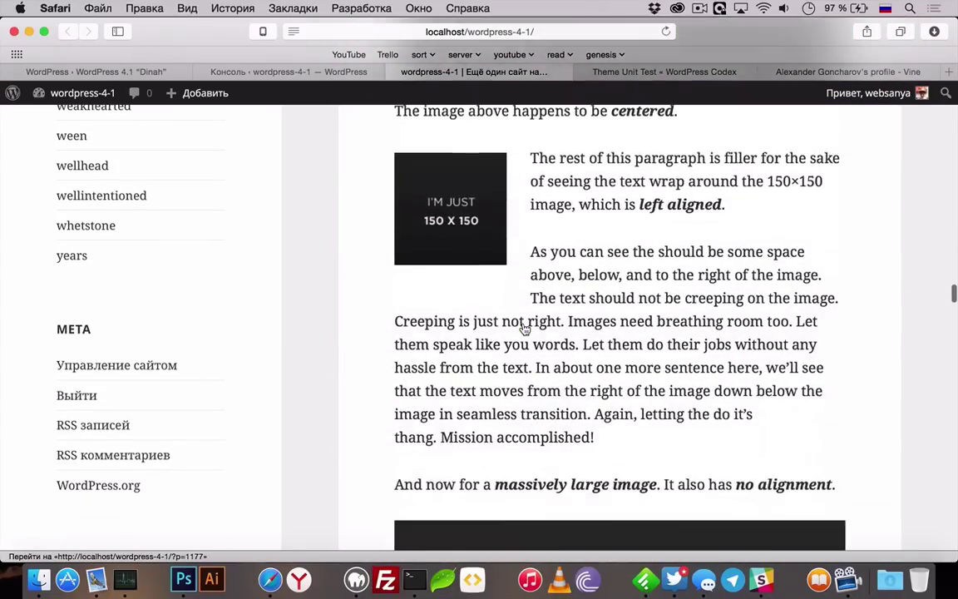
{"action": "scroll", "coordinate": [524, 329], "scroll_direction": "up", "scroll_amount": 20}
{"action": "scroll", "coordinate": [524, 329], "scroll_direction": "up", "scroll_amount": 2}
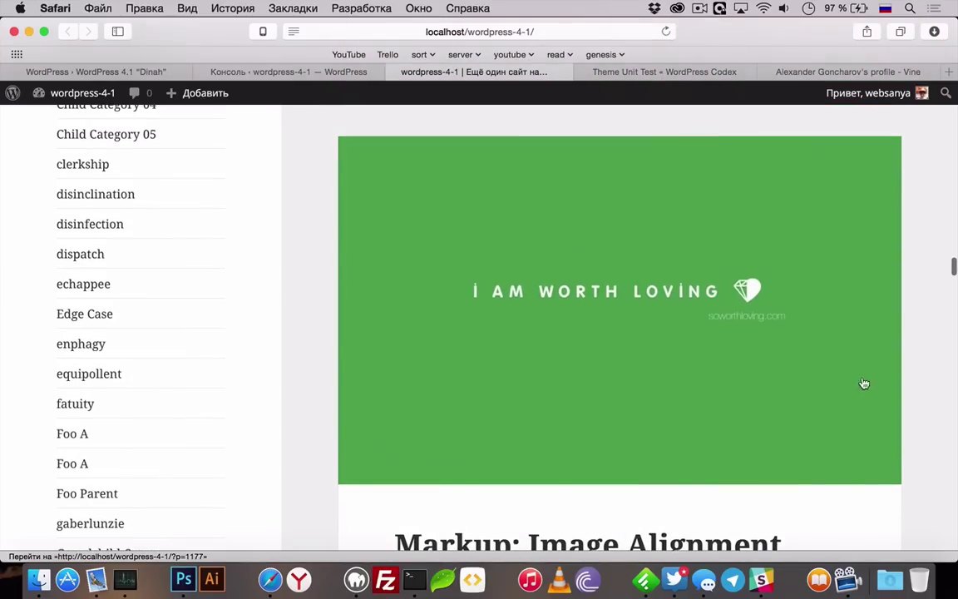
{"action": "scroll", "coordinate": [490, 366], "scroll_direction": "down", "scroll_amount": 20}
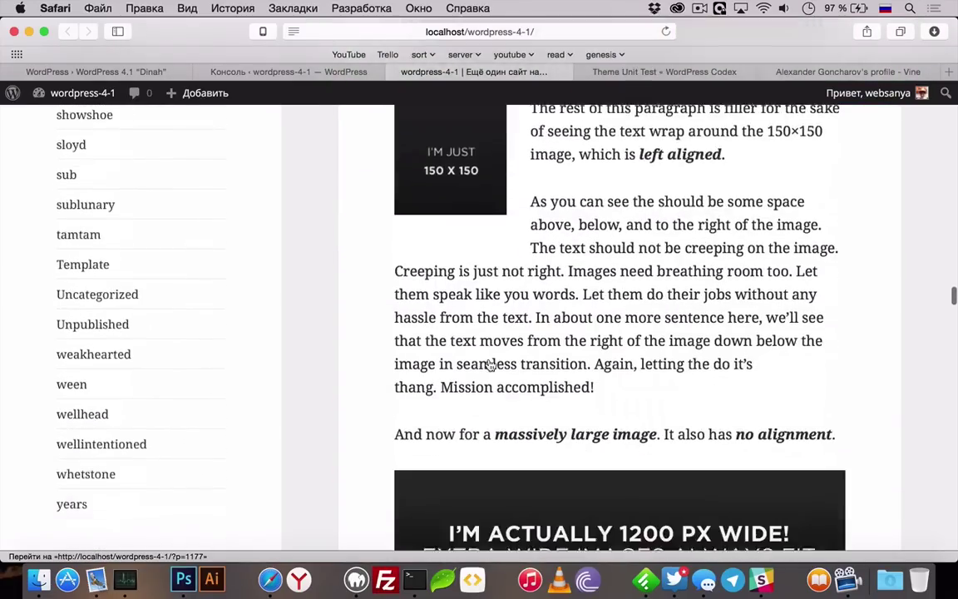
{"action": "scroll", "coordinate": [491, 366], "scroll_direction": "down", "scroll_amount": 20}
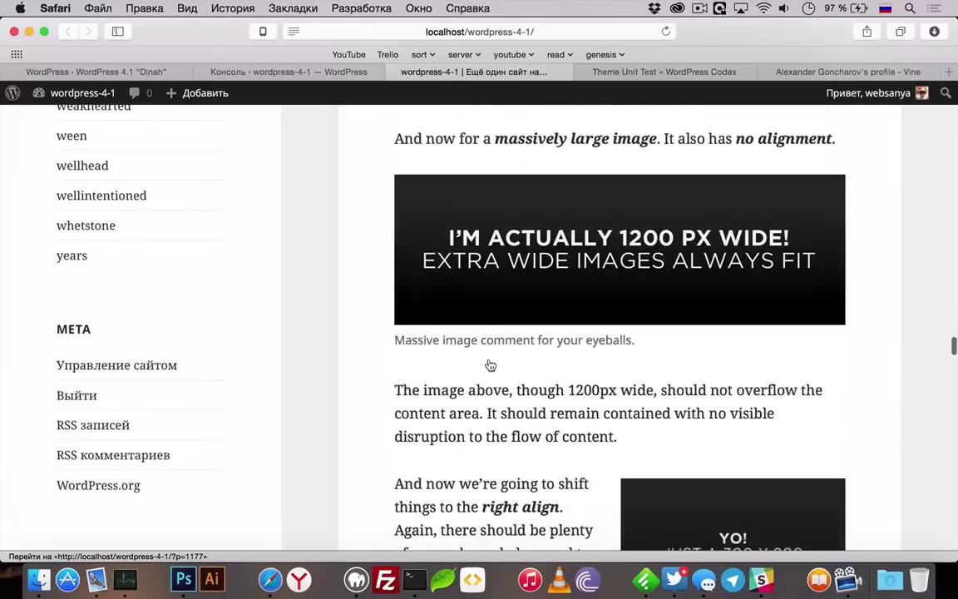
- Examine the Latin character table, the vertical and horizontal featured images, and the full-width featured image of the "Markup: Image Alignment" post
{"action": "scroll", "coordinate": [491, 366], "scroll_direction": "down", "scroll_amount": 20}
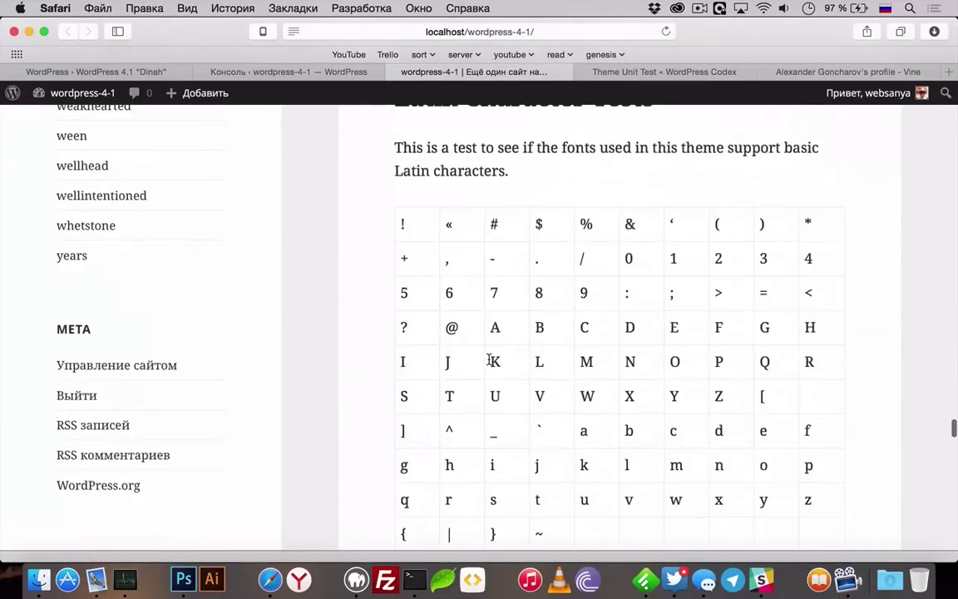
{"action": "scroll", "coordinate": [490, 366], "scroll_direction": "down", "scroll_amount": 20}
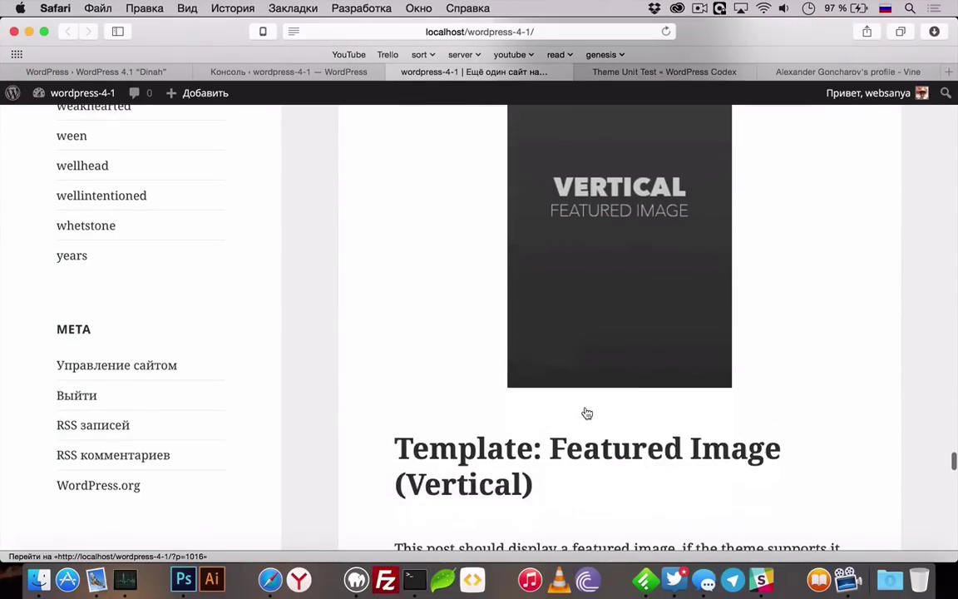
{"action": "scroll", "coordinate": [587, 413], "scroll_direction": "down", "scroll_amount": 1}
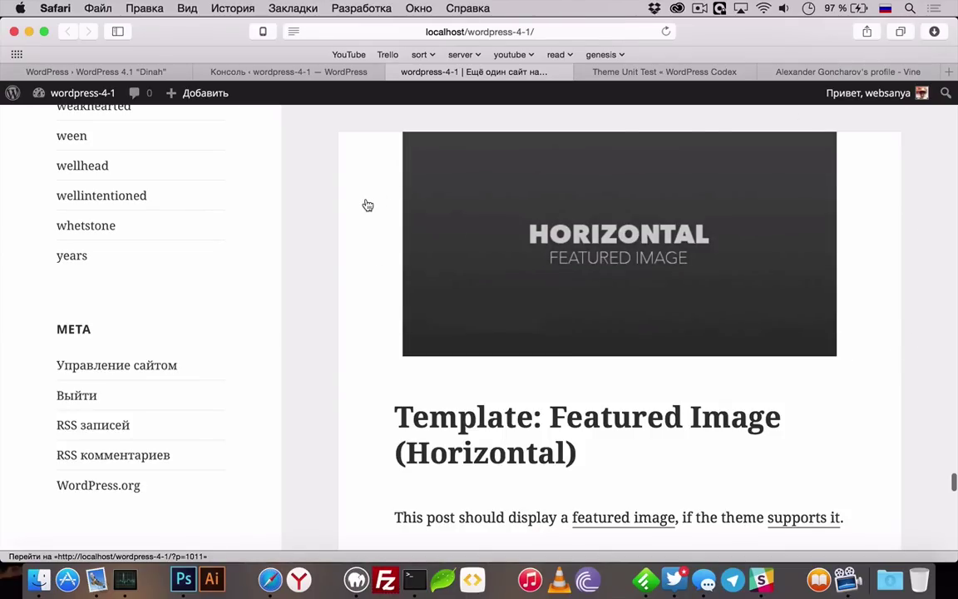
{"action": "scroll", "coordinate": [374, 252], "scroll_direction": "down", "scroll_amount": 10}
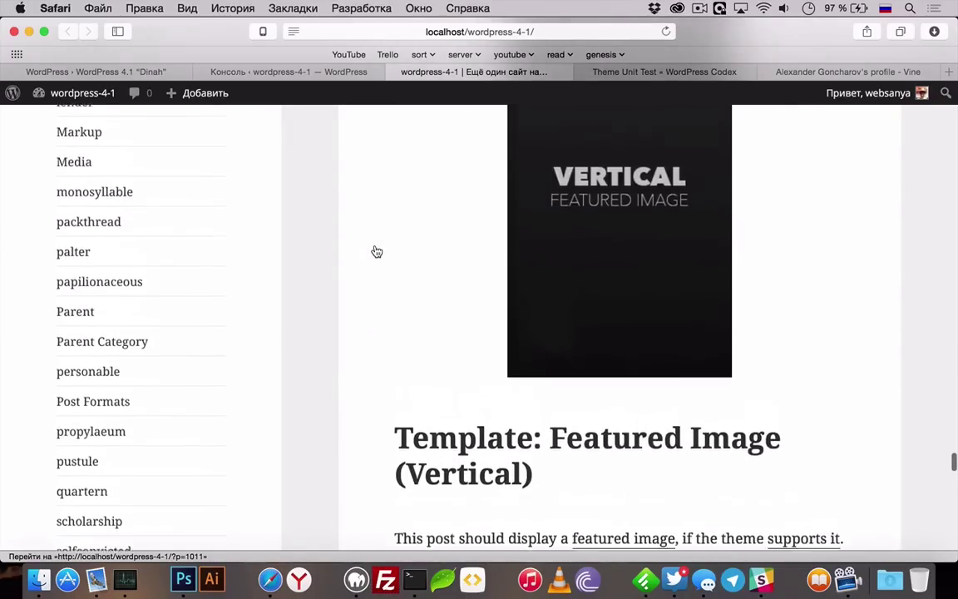
{"action": "scroll", "coordinate": [376, 252], "scroll_direction": "up", "scroll_amount": 10}
{"action": "scroll", "coordinate": [374, 250], "scroll_direction": "down", "scroll_amount": 2}
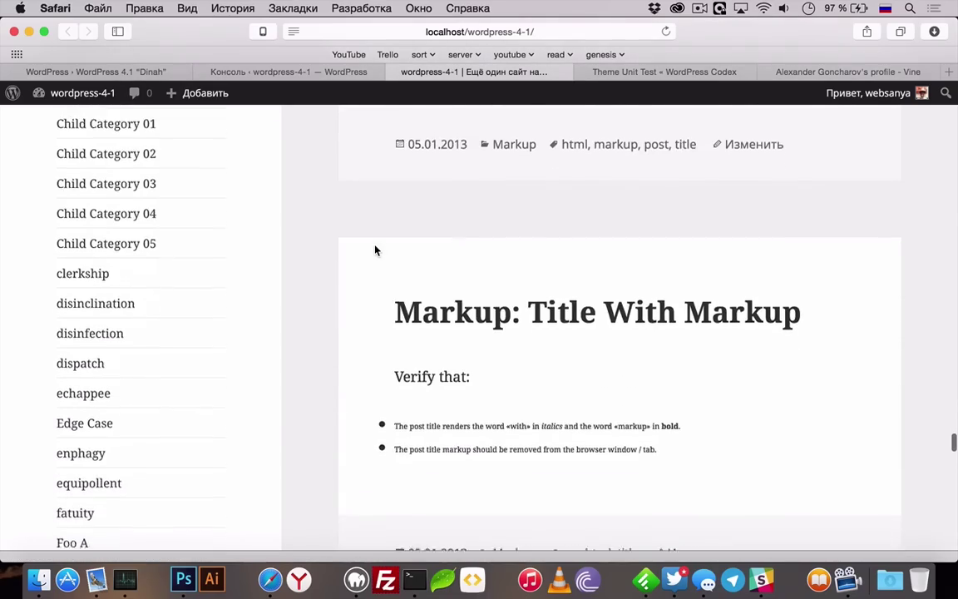
{"action": "scroll", "coordinate": [408, 307], "scroll_direction": "up", "scroll_amount": 10}
{"action": "scroll", "coordinate": [408, 307], "scroll_direction": "up", "scroll_amount": 10}
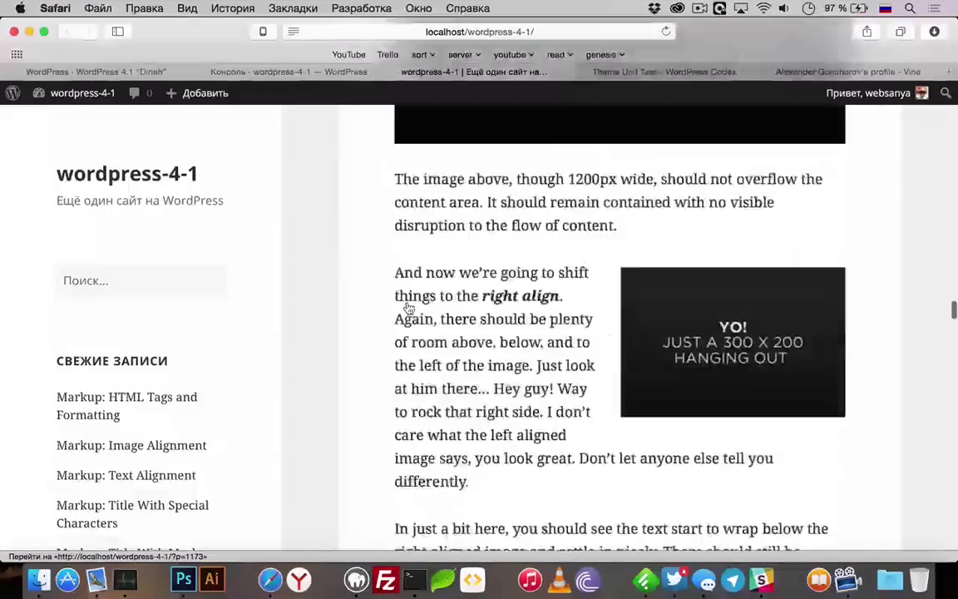
{"action": "scroll", "coordinate": [408, 309], "scroll_direction": "down", "scroll_amount": 2}
{"action": "scroll", "coordinate": [409, 308], "scroll_direction": "down", "scroll_amount": 1}
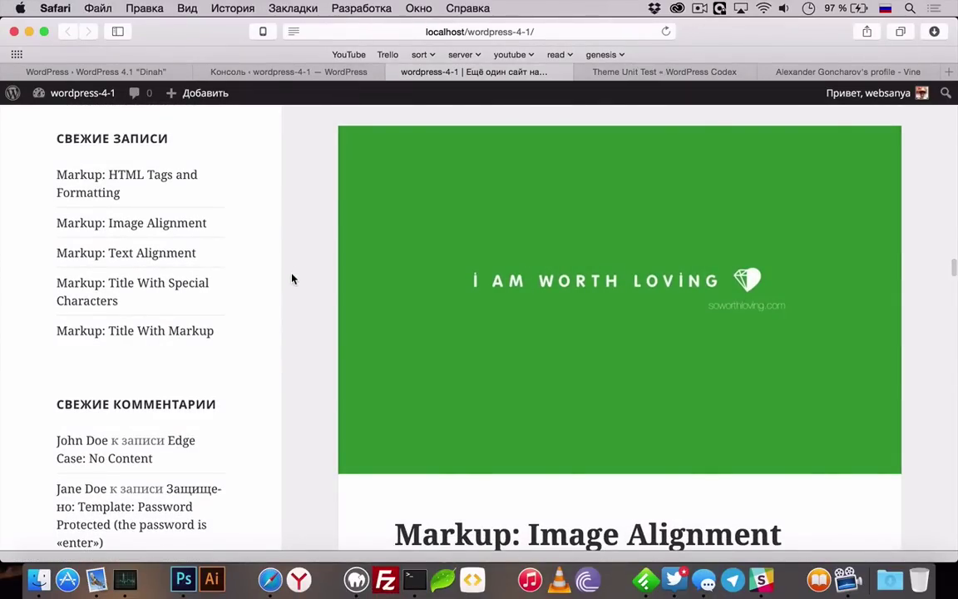
- Examine the image, read-more and excerpt posts down to the pagination and footer of the front page
{"action": "scroll", "coordinate": [327, 357], "scroll_direction": "down", "scroll_amount": 10}
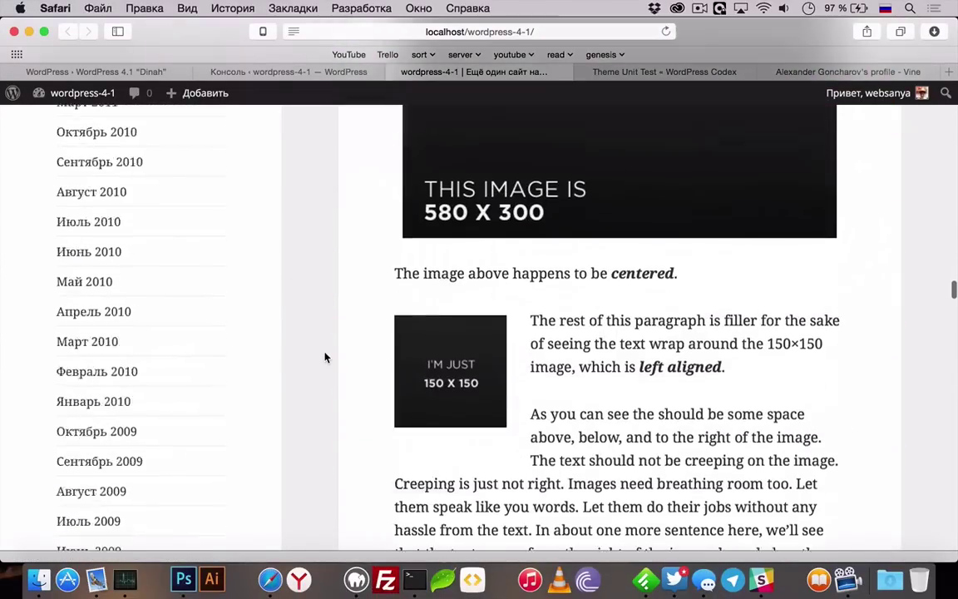
{"action": "scroll", "coordinate": [325, 357], "scroll_direction": "down", "scroll_amount": 20}
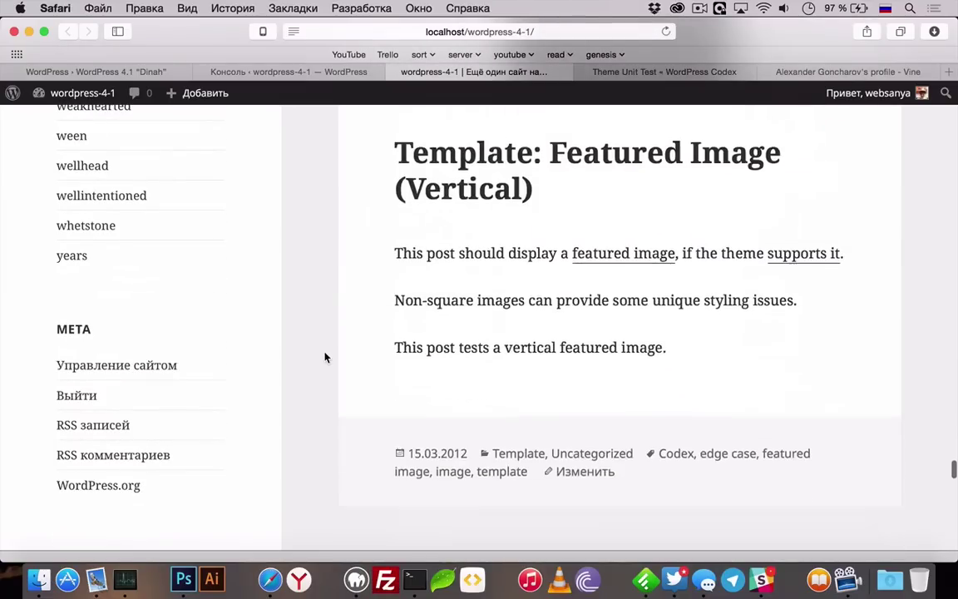
{"action": "scroll", "coordinate": [217, 408], "scroll_direction": "down", "scroll_amount": 3}
{"action": "scroll", "coordinate": [218, 408], "scroll_direction": "up", "scroll_amount": 2}
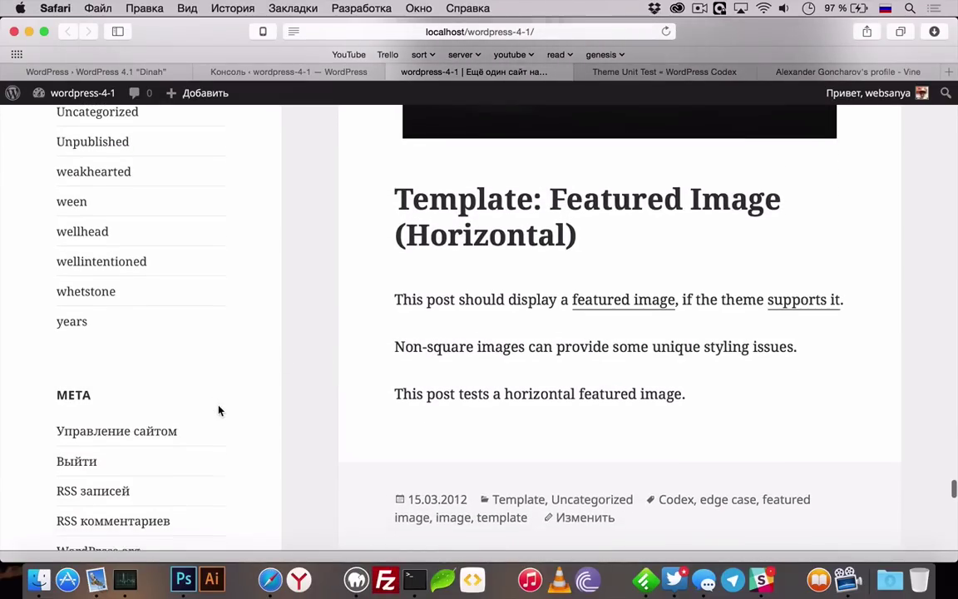
{"action": "scroll", "coordinate": [218, 408], "scroll_direction": "down", "scroll_amount": 4}
{"action": "scroll", "coordinate": [218, 409], "scroll_direction": "down", "scroll_amount": 15}
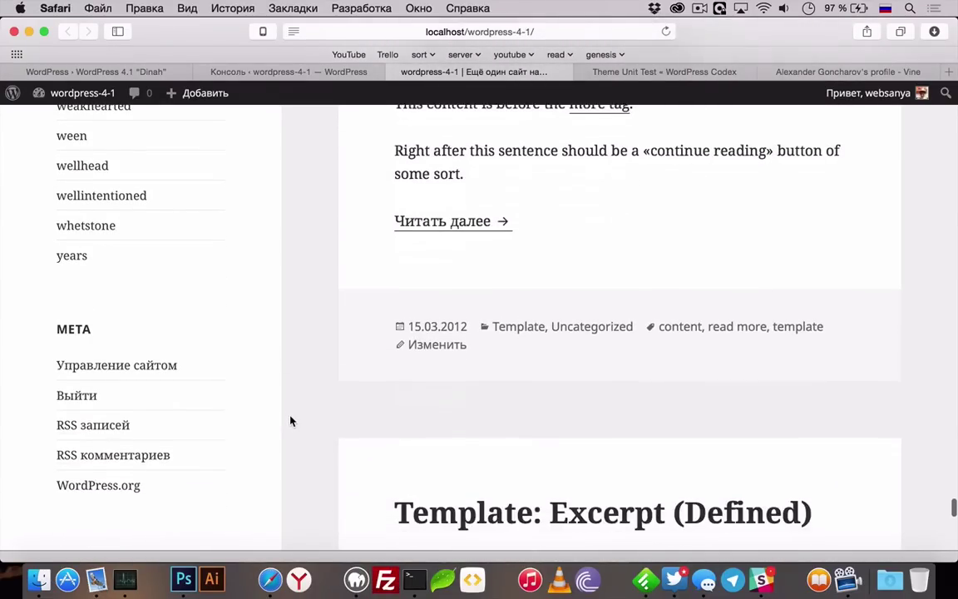
{"action": "scroll", "coordinate": [291, 420], "scroll_direction": "down", "scroll_amount": 8}
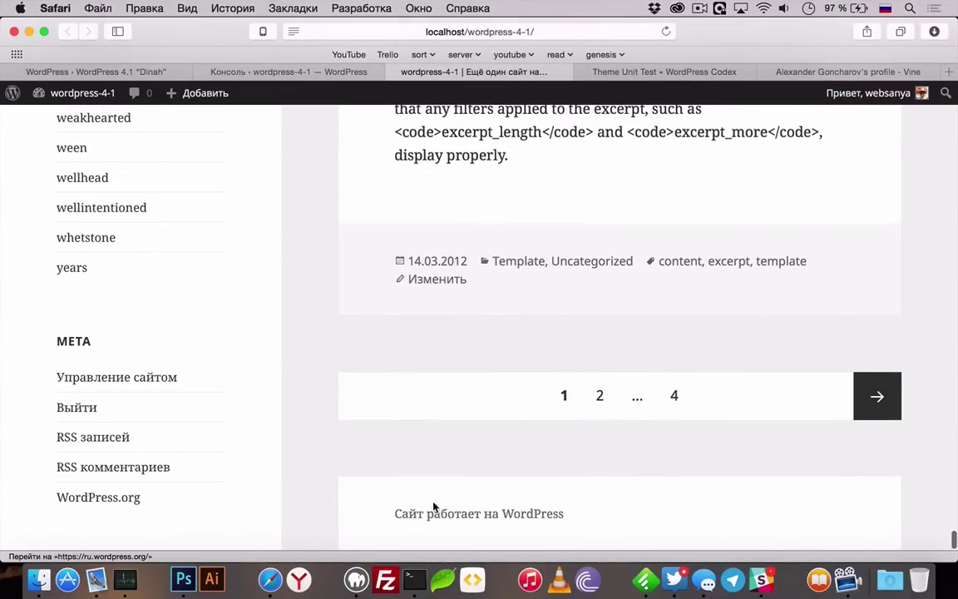
{"action": "scroll", "coordinate": [201, 255], "scroll_direction": "up", "scroll_amount": 1}
{"action": "scroll", "coordinate": [202, 256], "scroll_direction": "up", "scroll_amount": 1}
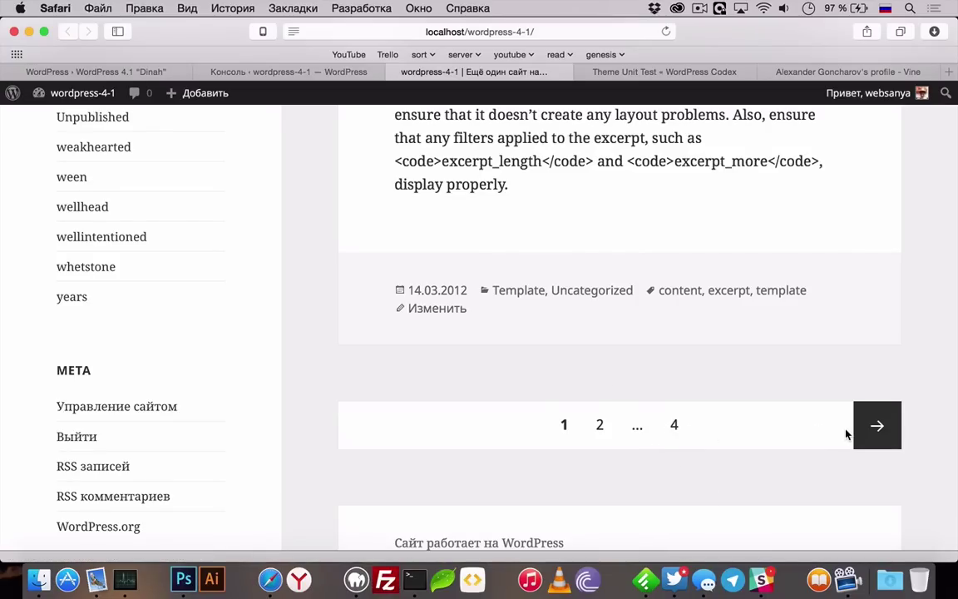
{"action": "scroll", "coordinate": [812, 392], "scroll_direction": "up", "scroll_amount": 20}
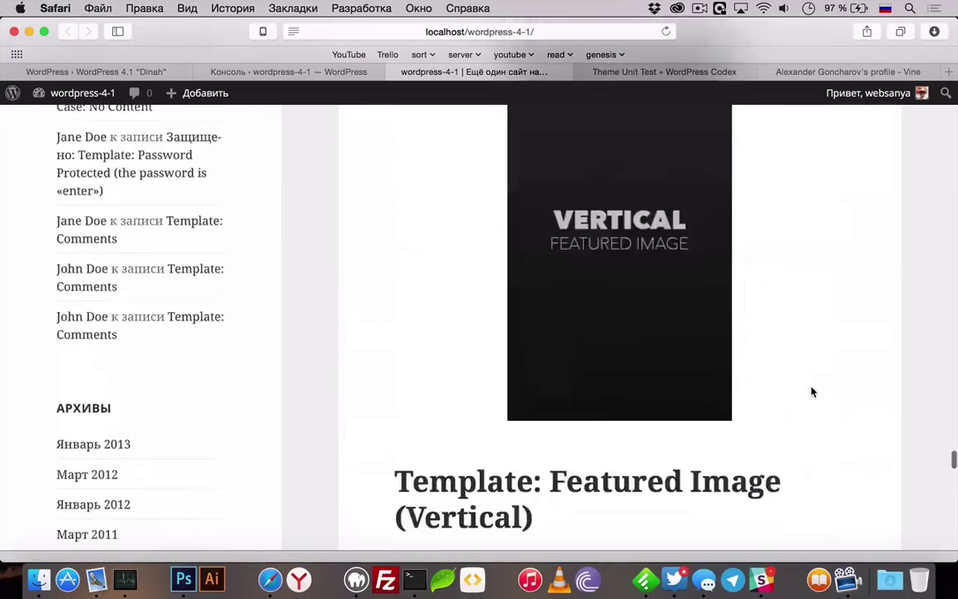
- Open the theme customizer from the dashboard's Заголовок appearance option and close the separate front-page tab
{"action": "mouse_move", "coordinate": [75, 90]}
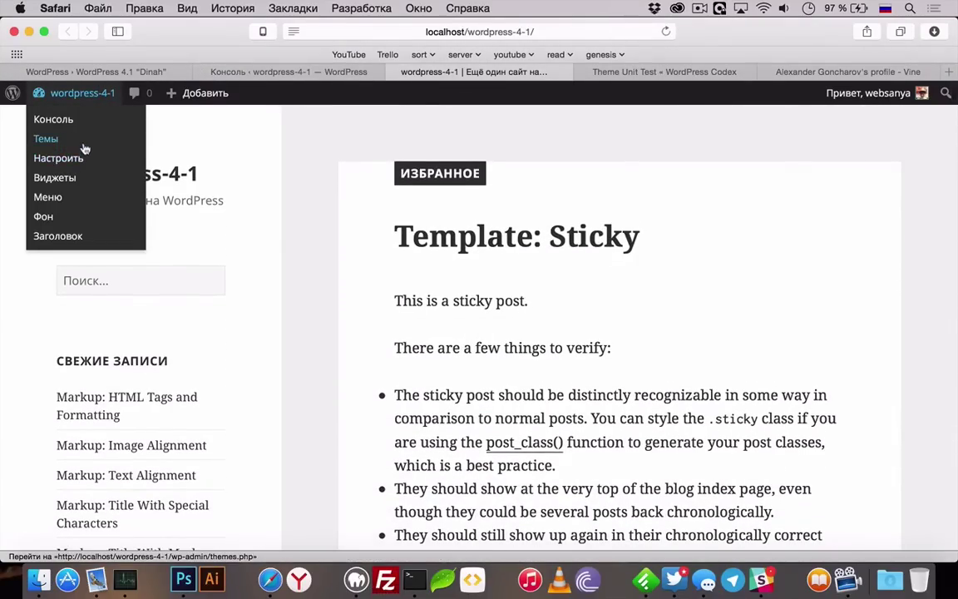
{"action": "left_click", "coordinate": [316, 75]}
{"action": "mouse_move", "coordinate": [72, 333]}
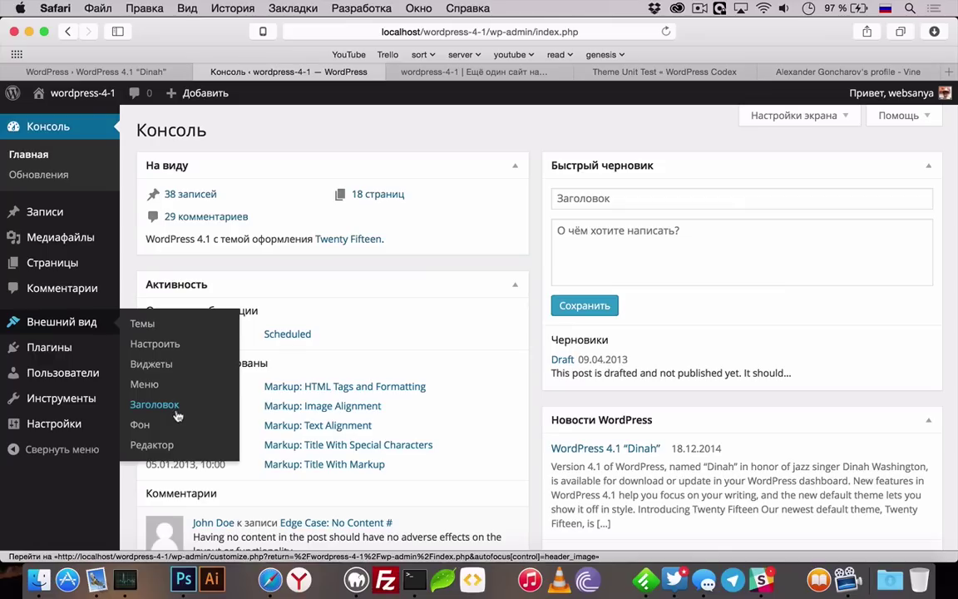
{"action": "left_click", "coordinate": [171, 408]}
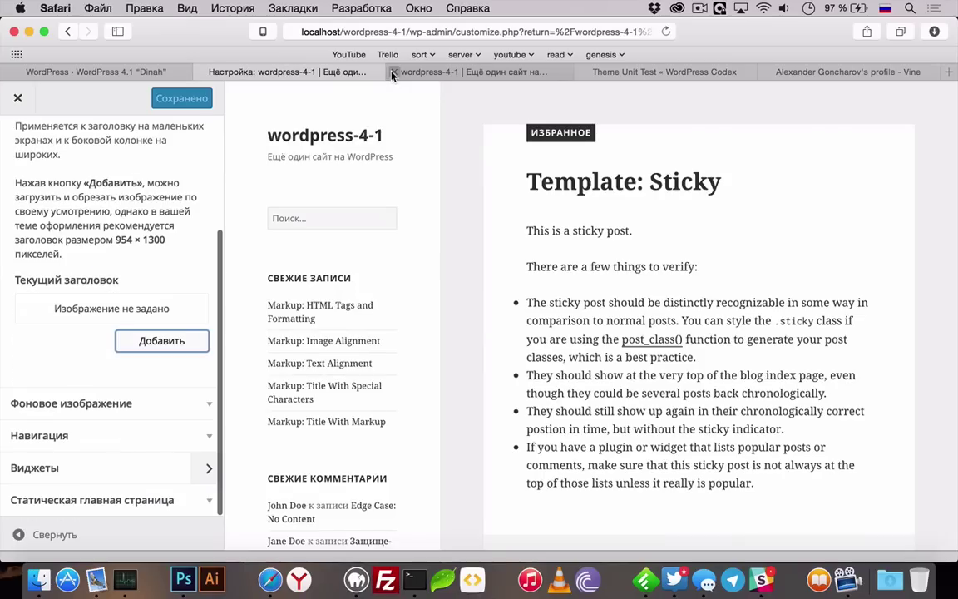
{"action": "left_click", "coordinate": [393, 73]}
{"action": "scroll", "coordinate": [128, 237], "scroll_direction": "up", "scroll_amount": 5}
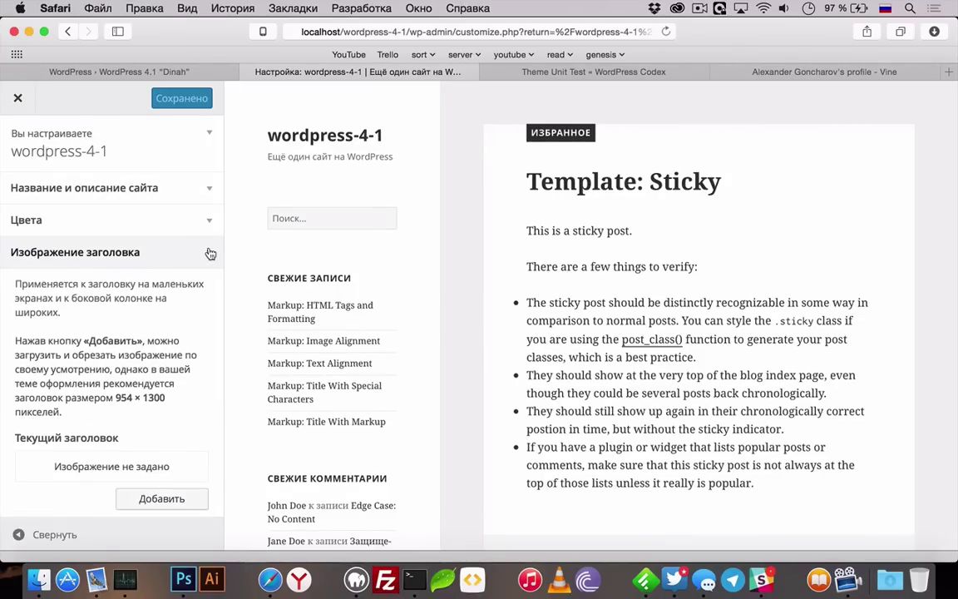
{"action": "left_click", "coordinate": [204, 252]}
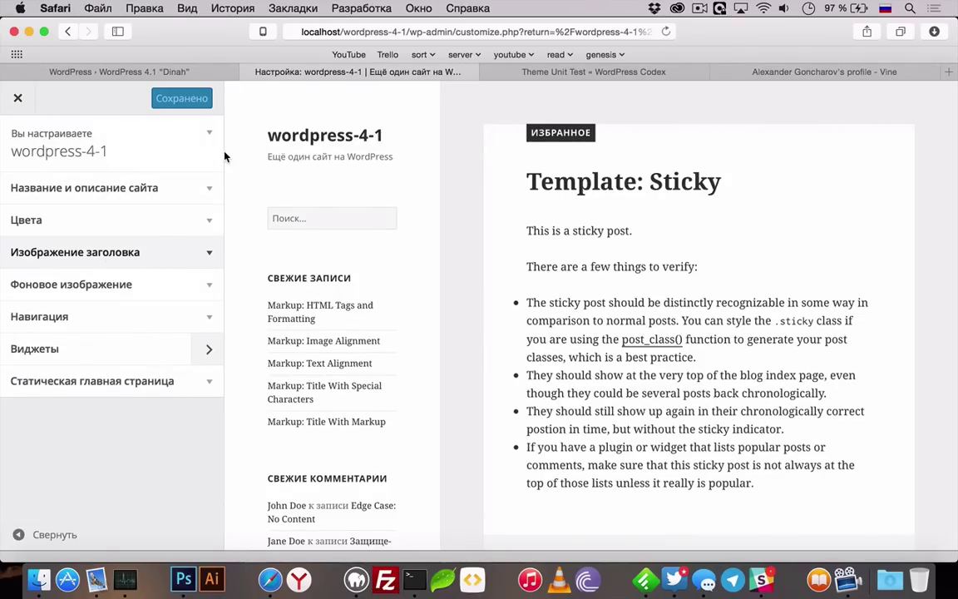
- Review the Under the Hood section and the introduction of the WordPress 4.1 "Dinah" release post
{"action": "left_click", "coordinate": [197, 70]}
{"action": "scroll", "coordinate": [294, 201], "scroll_direction": "up", "scroll_amount": 10}
{"action": "scroll", "coordinate": [292, 201], "scroll_direction": "down", "scroll_amount": 4}
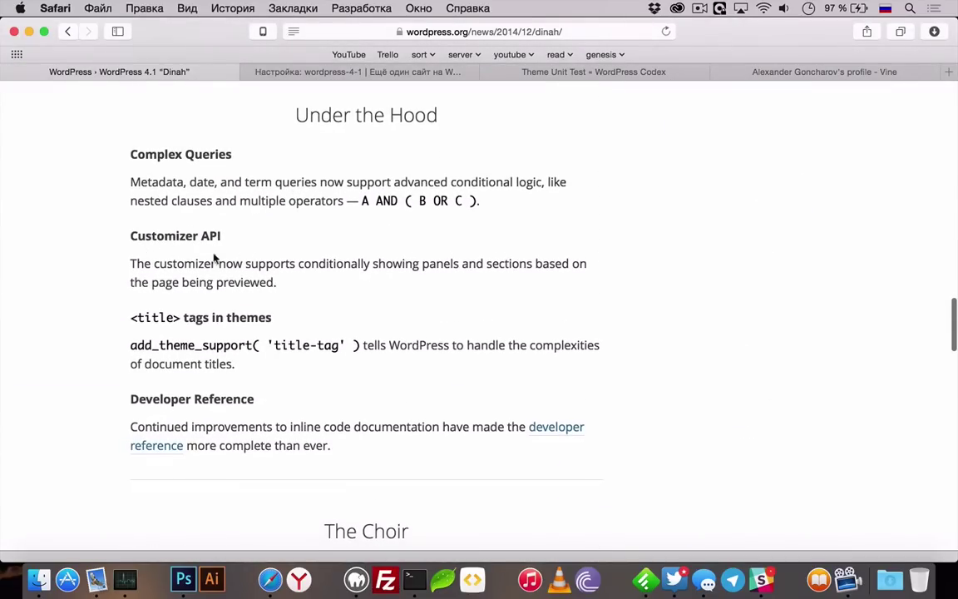
{"action": "scroll", "coordinate": [252, 275], "scroll_direction": "up", "scroll_amount": 1}
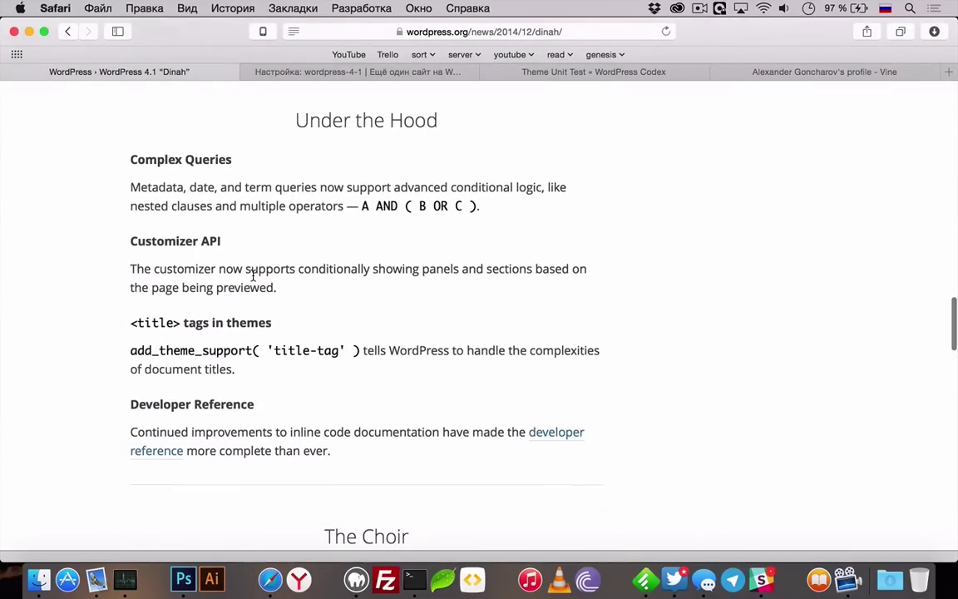
{"action": "scroll", "coordinate": [253, 275], "scroll_direction": "up", "scroll_amount": 15}
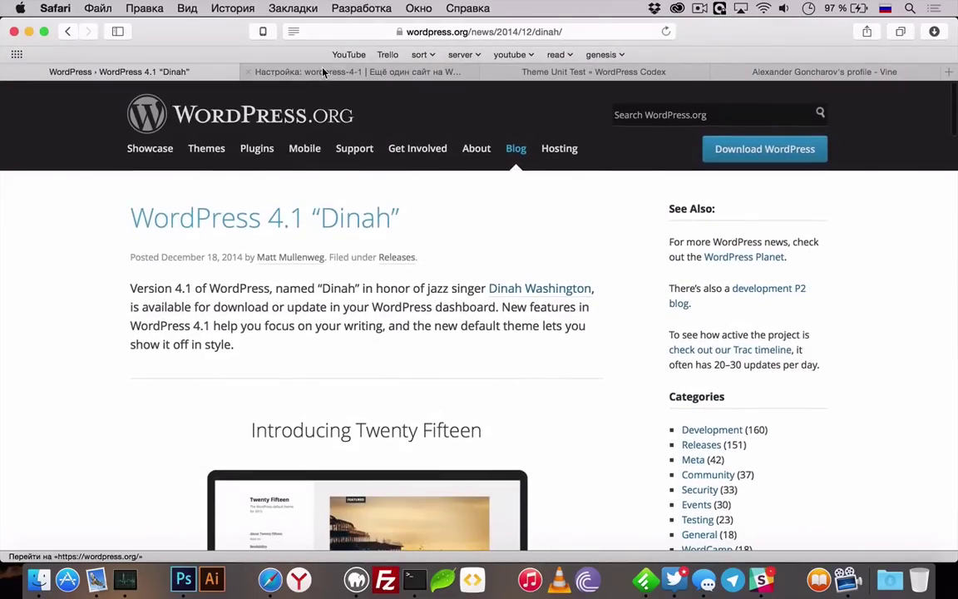
- Open the customizer's Цвета section and preview the Тёмная and Жёлтая base colour schemes, returning to Тёмная to inspect the page
{"action": "left_click", "coordinate": [324, 71]}
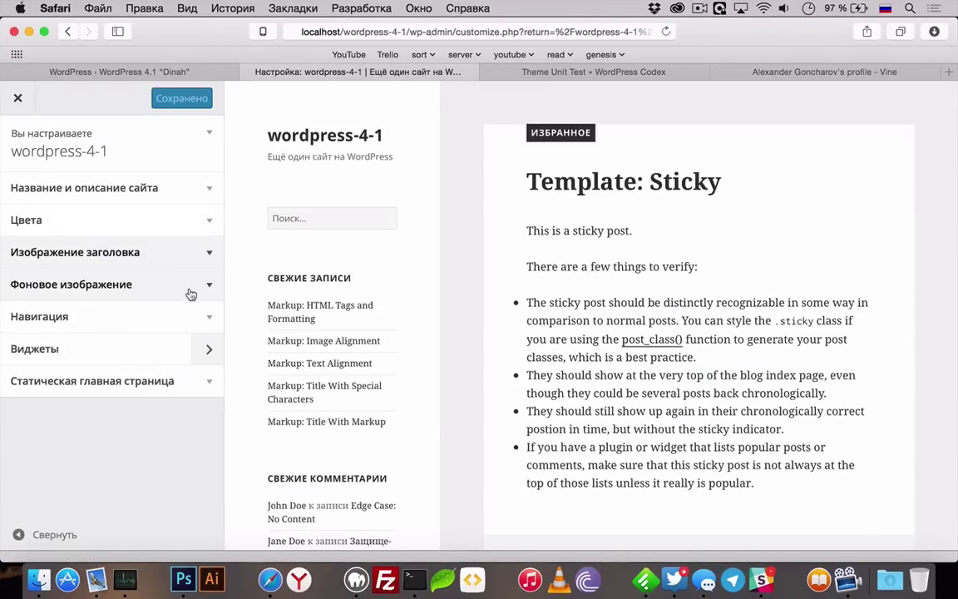
{"action": "left_click", "coordinate": [211, 216]}
{"action": "left_click", "coordinate": [100, 274]}
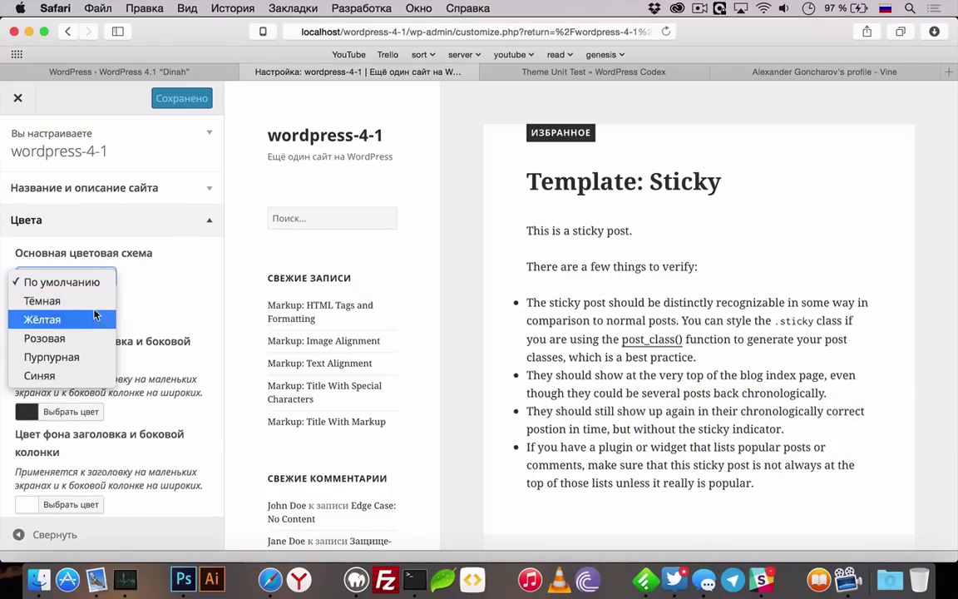
{"action": "left_click", "coordinate": [87, 291]}
{"action": "left_click", "coordinate": [83, 274]}
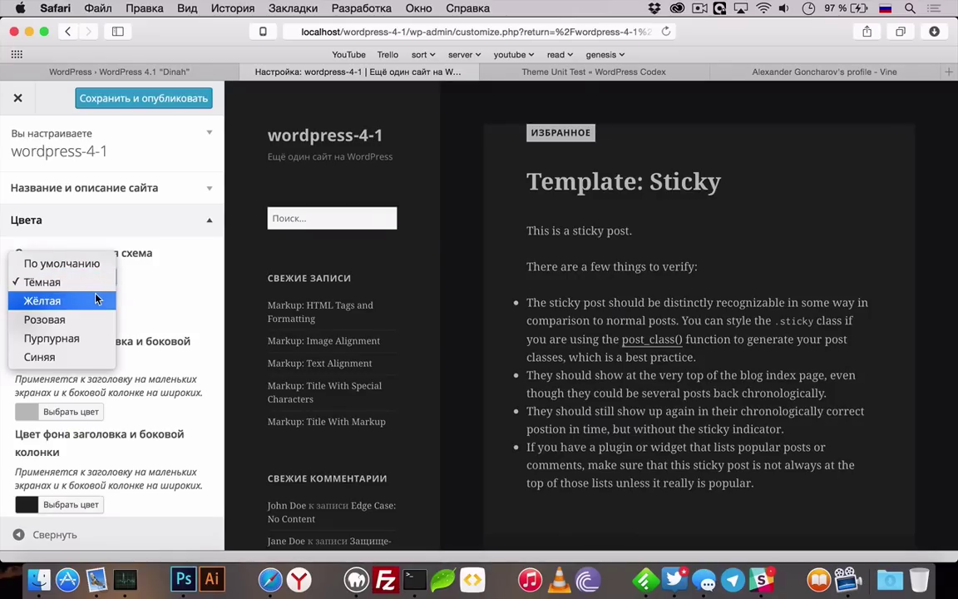
{"action": "left_click", "coordinate": [96, 299]}
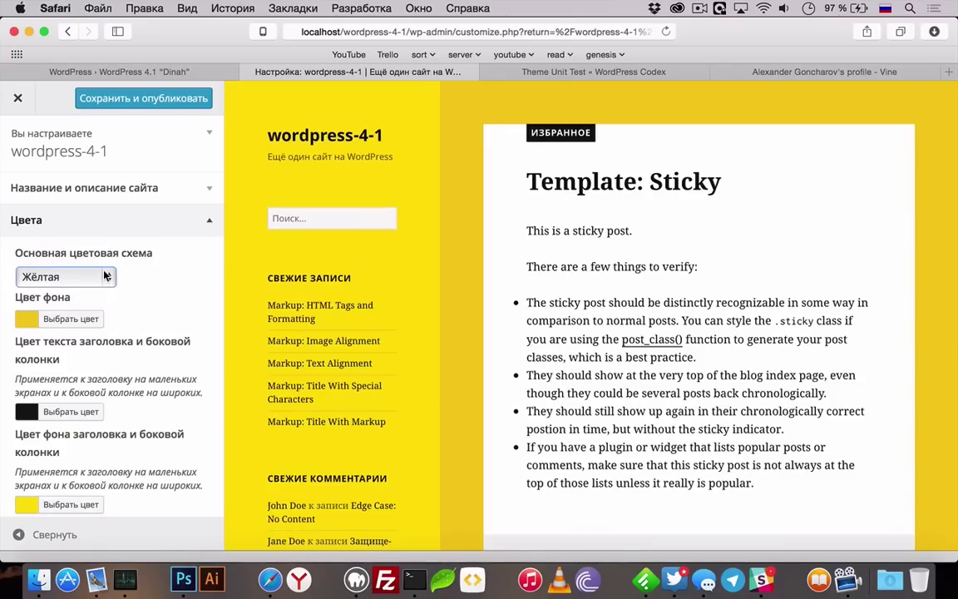
{"action": "left_click", "coordinate": [105, 276]}
{"action": "left_click", "coordinate": [93, 261]}
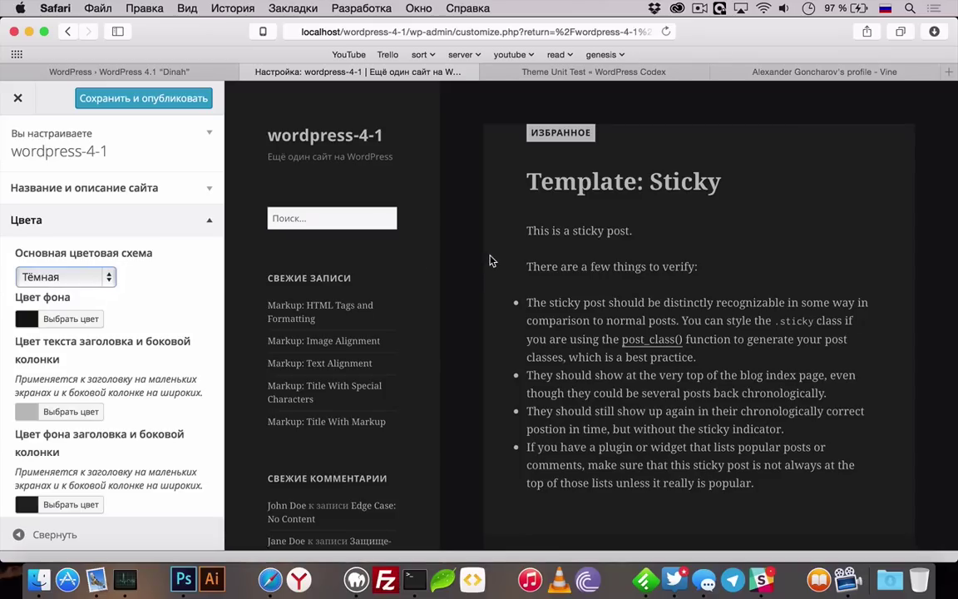
{"action": "scroll", "coordinate": [484, 261], "scroll_direction": "down", "scroll_amount": 15}
{"action": "scroll", "coordinate": [490, 261], "scroll_direction": "up", "scroll_amount": 15}
- Try the Жёлтая, Розовая, Пурпурная and Синяя base colour schemes in turn on the site preview
{"action": "left_click", "coordinate": [100, 274]}
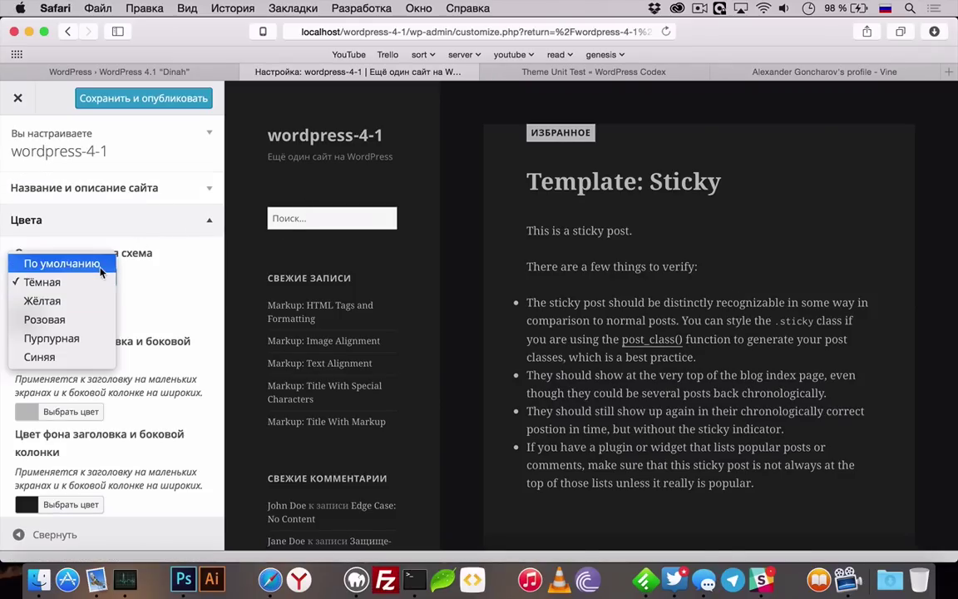
{"action": "left_click", "coordinate": [77, 301]}
{"action": "left_click", "coordinate": [94, 281]}
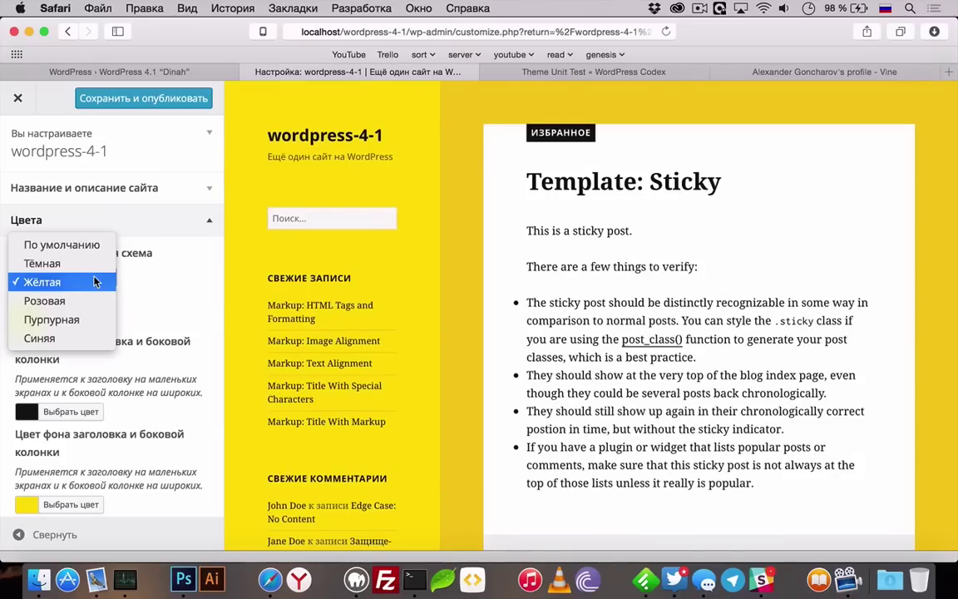
{"action": "left_click", "coordinate": [86, 301]}
{"action": "left_click", "coordinate": [83, 280]}
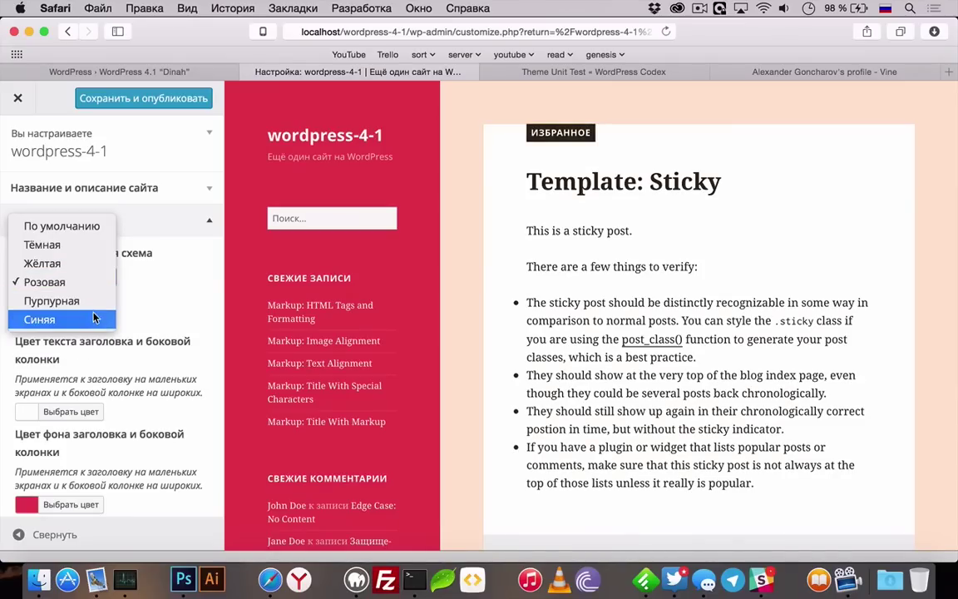
{"action": "left_click", "coordinate": [94, 301]}
{"action": "left_click", "coordinate": [90, 277]}
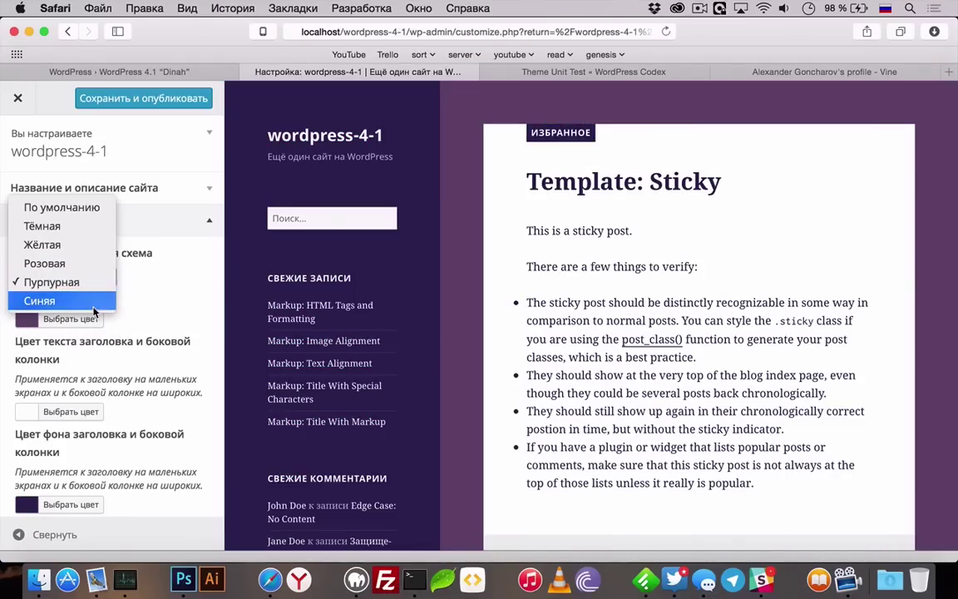
{"action": "left_click", "coordinate": [94, 304]}
- Set the base colour scheme to Пурпурная and collapse the Цвета section
{"action": "left_click", "coordinate": [93, 277]}
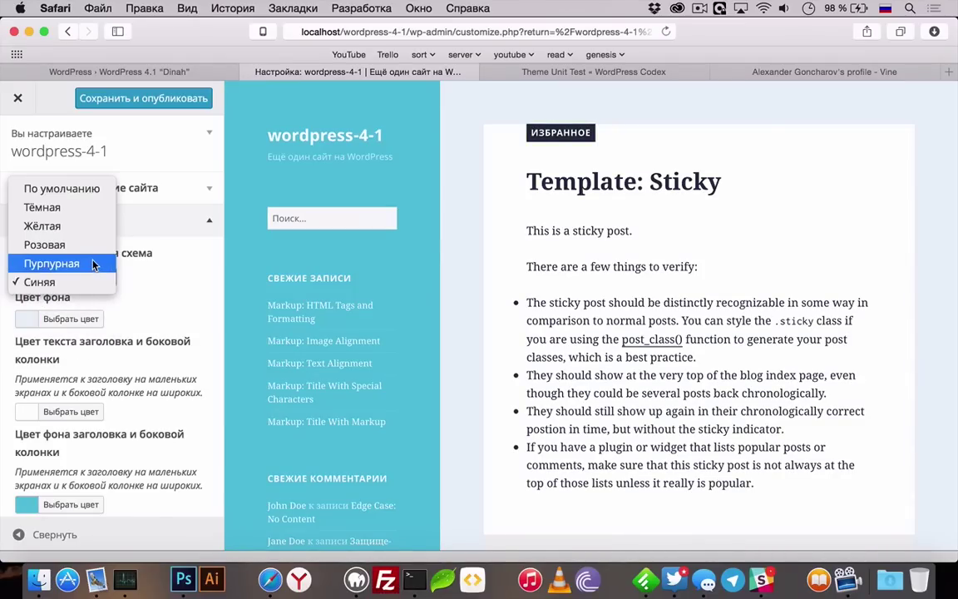
{"action": "left_click", "coordinate": [87, 262]}
{"action": "left_click", "coordinate": [203, 224]}
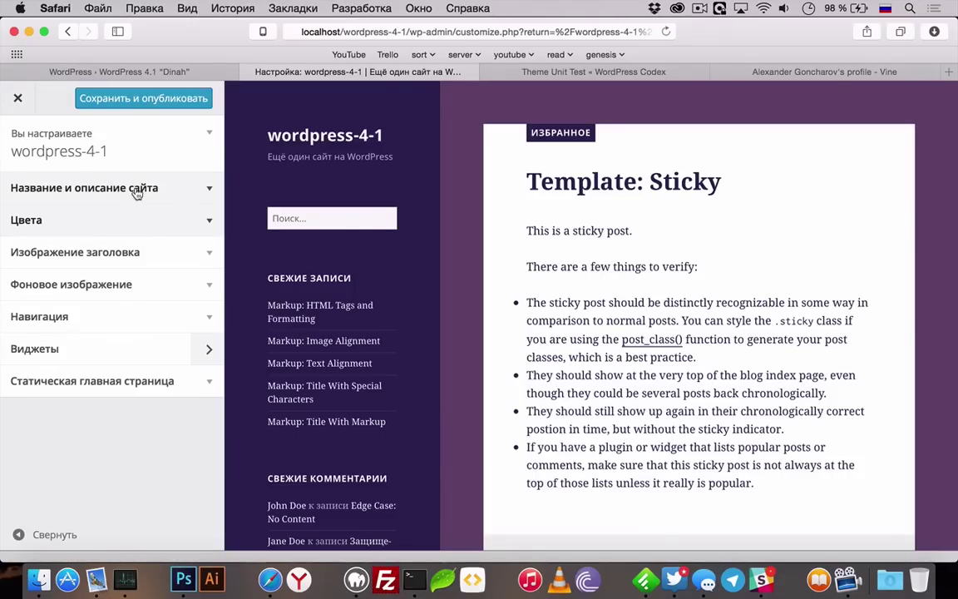
- Begin adding a header image under Изображение заголовка and upload the two photos from the desktop to the media library
{"action": "left_click", "coordinate": [183, 252]}
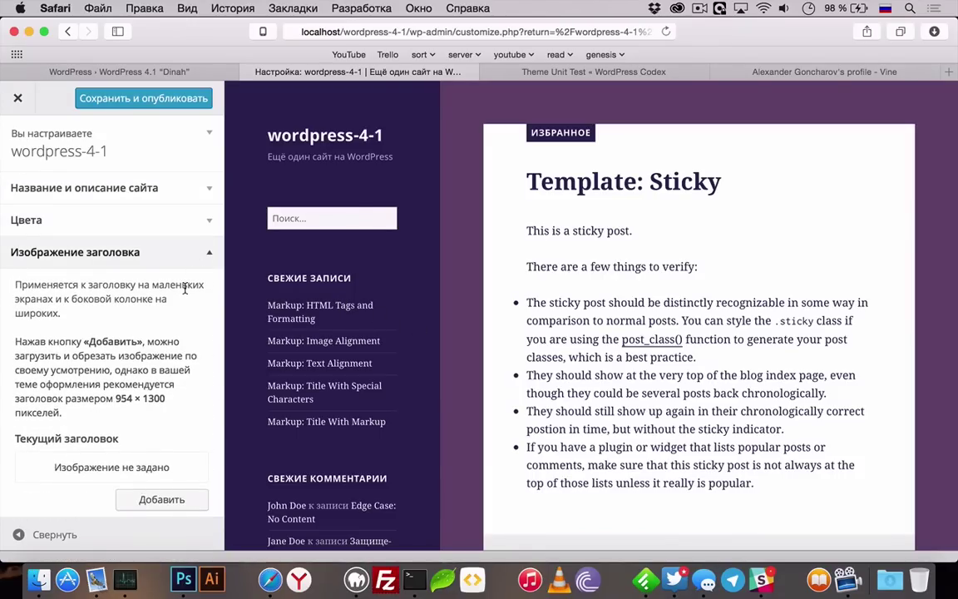
{"action": "scroll", "coordinate": [185, 288], "scroll_direction": "down", "scroll_amount": 5}
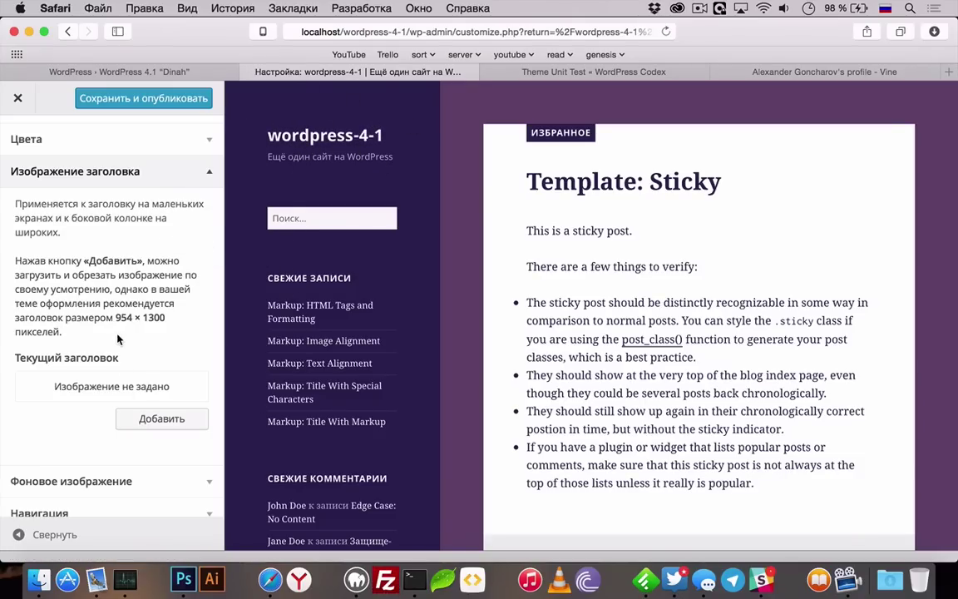
{"action": "left_click", "coordinate": [143, 418]}
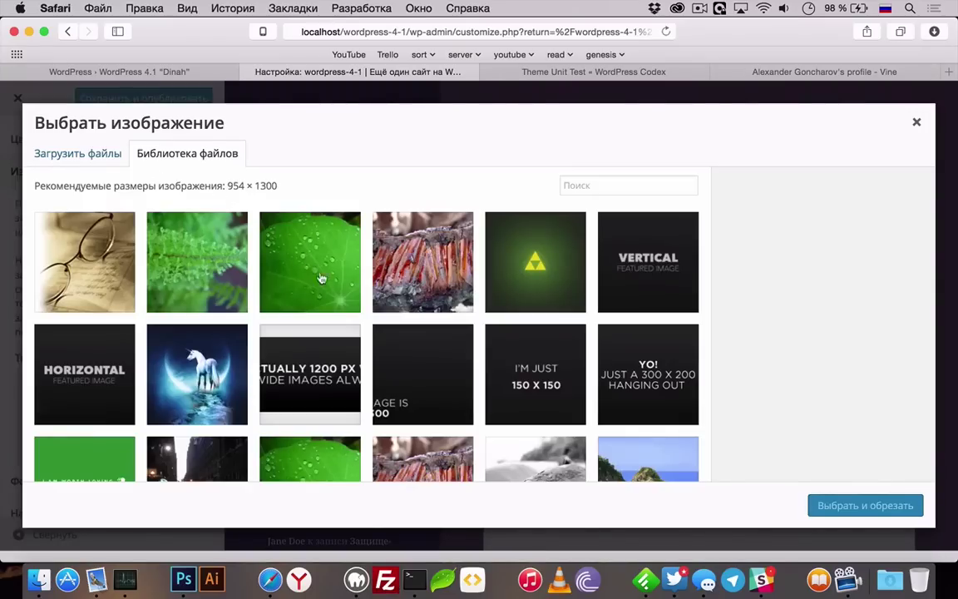
{"action": "left_click", "coordinate": [106, 244]}
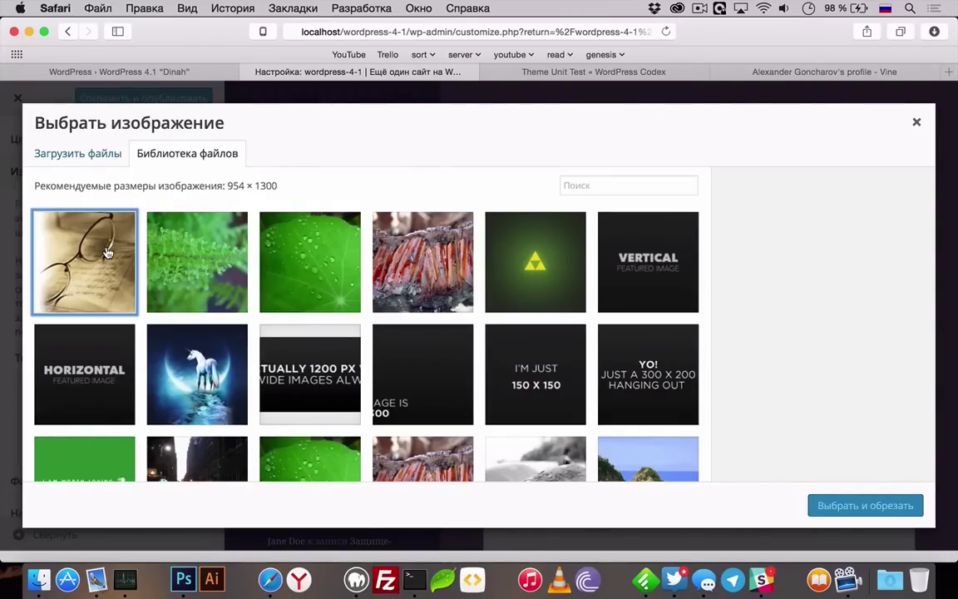
{"action": "left_click", "coordinate": [445, 279]}
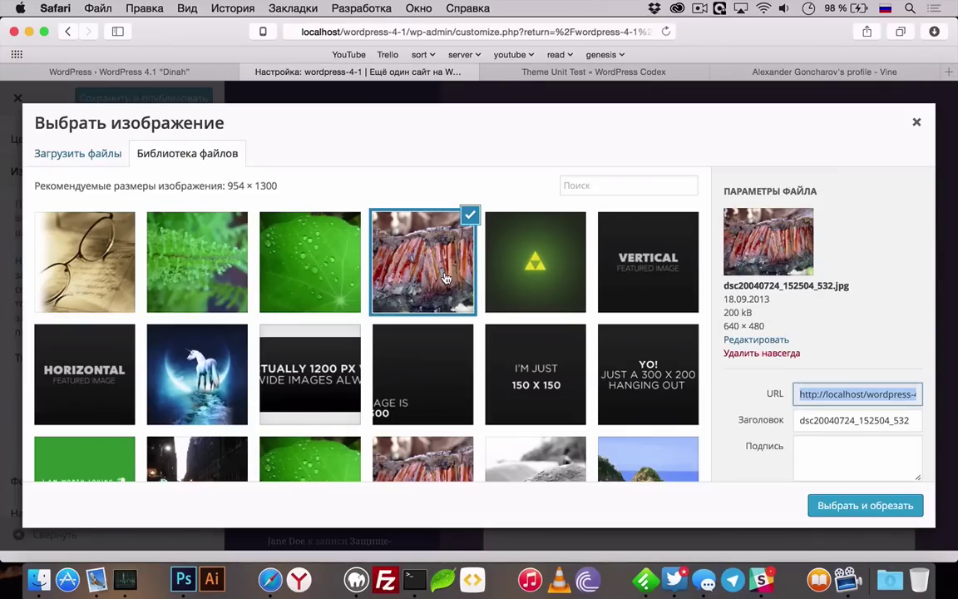
{"action": "left_click", "coordinate": [98, 157]}
{"action": "left_click", "coordinate": [476, 356]}
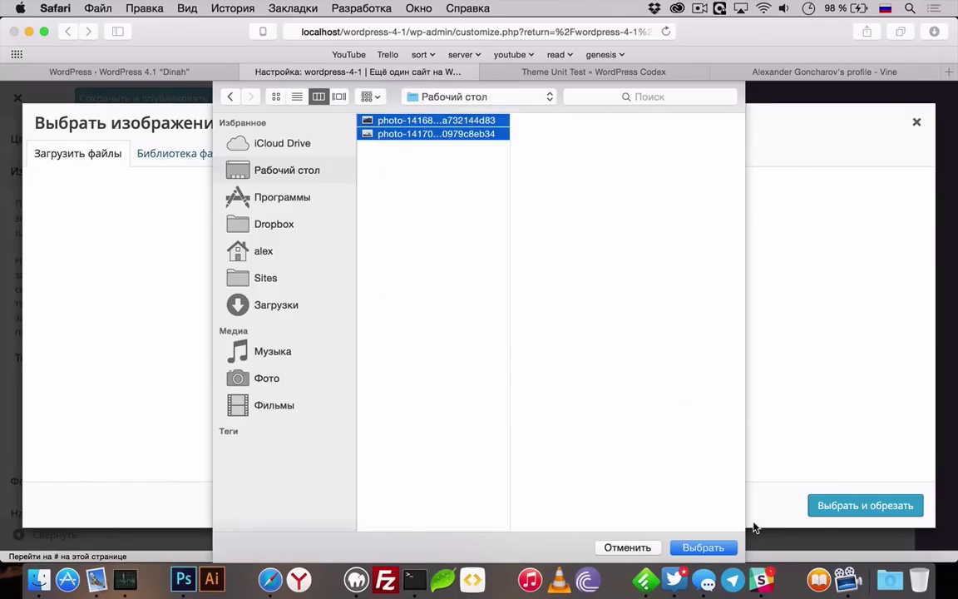
{"action": "left_click", "coordinate": [709, 547]}
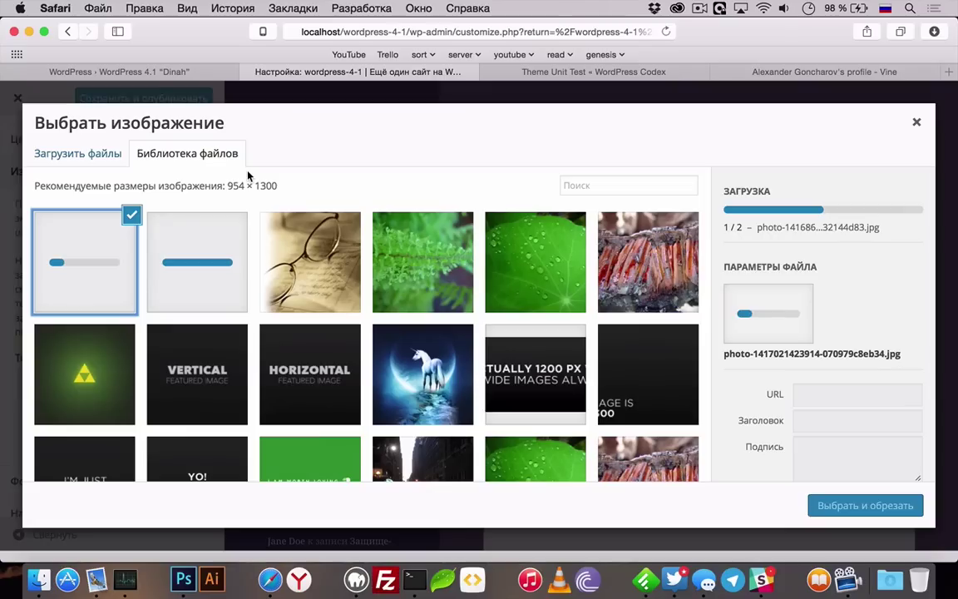
- Select the uploaded road photo, centre its crop area on the road and apply it as the header image
{"action": "left_click", "coordinate": [229, 252]}
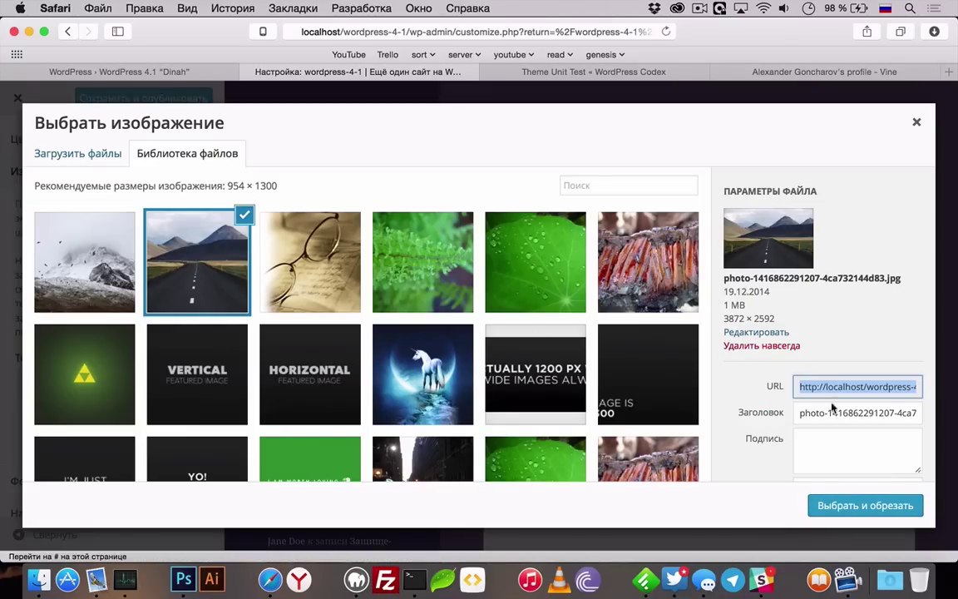
{"action": "left_click", "coordinate": [863, 506]}
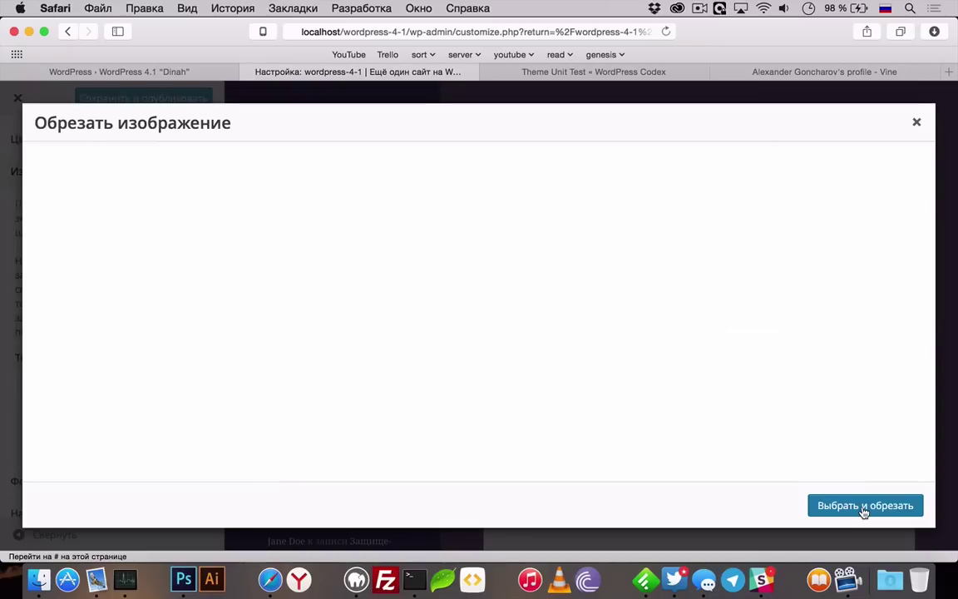
{"action": "left_click_drag", "start_coordinate": [469, 328], "coordinate": [695, 338]}
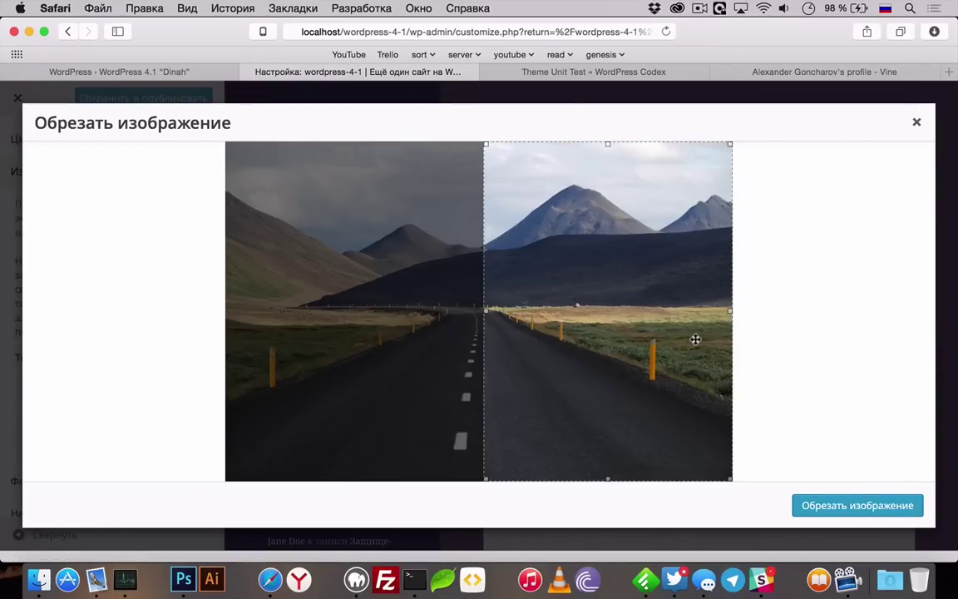
{"action": "left_click_drag", "start_coordinate": [534, 344], "coordinate": [396, 333]}
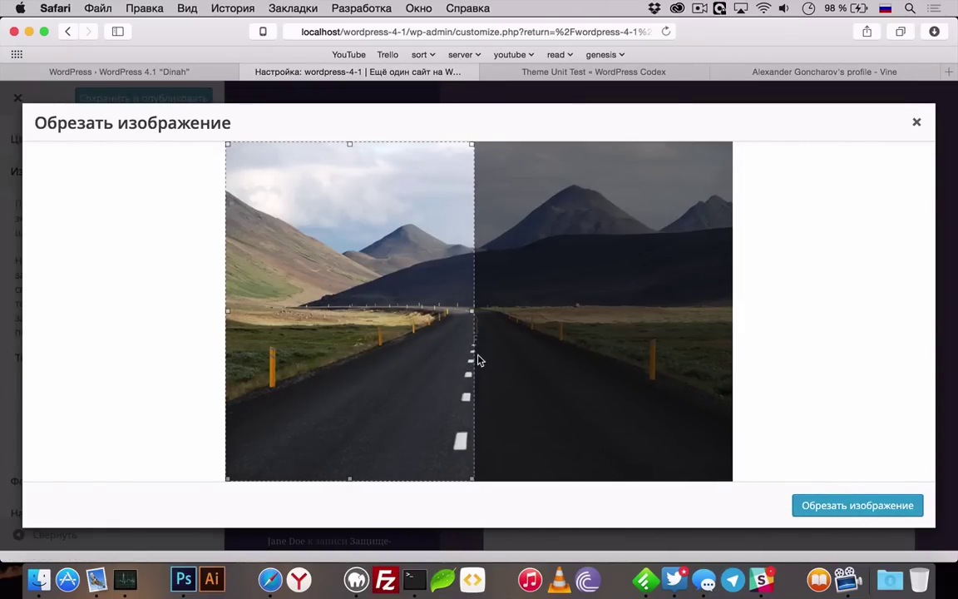
{"action": "left_click_drag", "start_coordinate": [475, 359], "coordinate": [580, 364]}
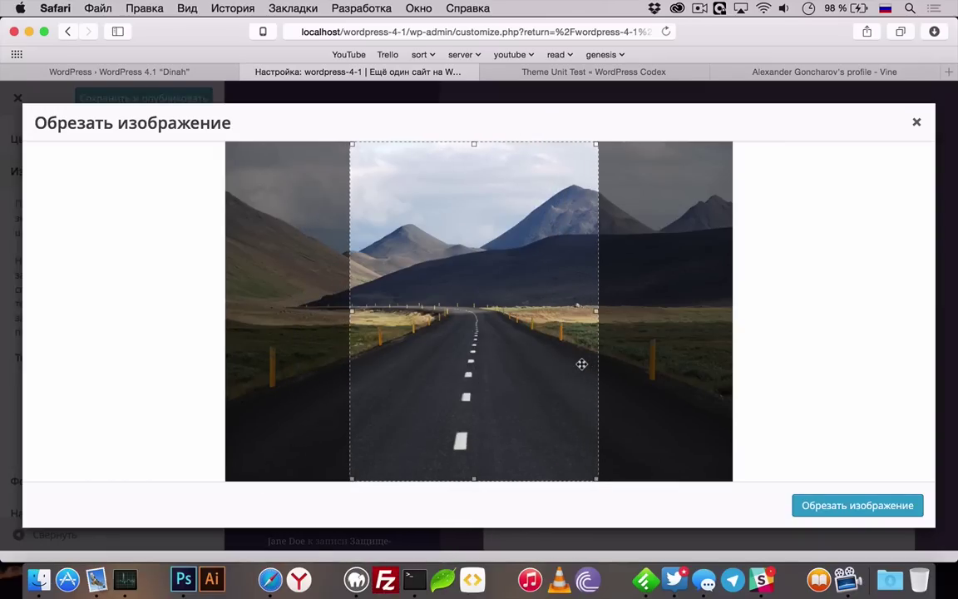
{"action": "left_click", "coordinate": [835, 505]}
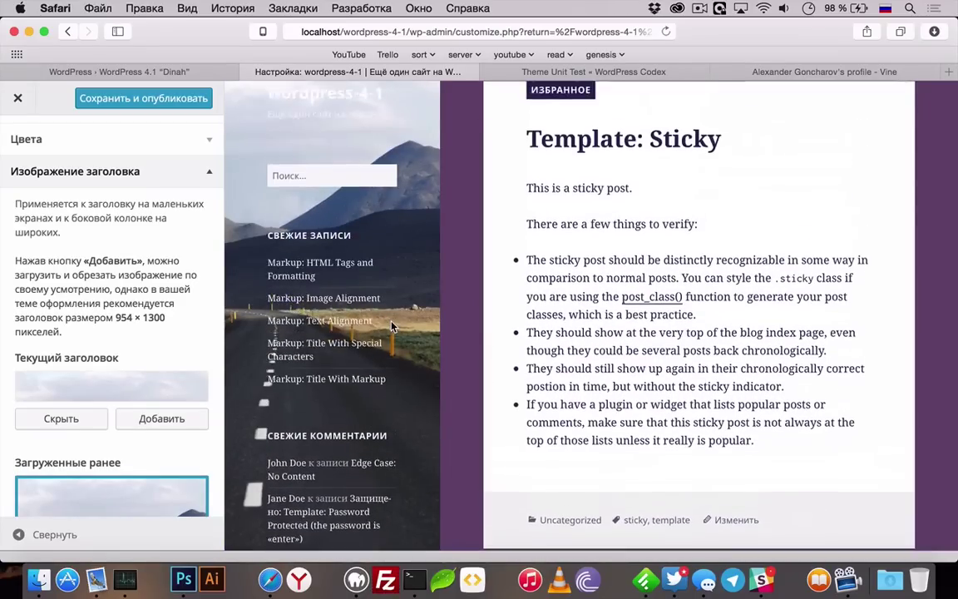
- Check the road header in the preview and add the snowy mountain photo as another header image using its initial crop area
{"action": "scroll", "coordinate": [393, 326], "scroll_direction": "down", "scroll_amount": 15}
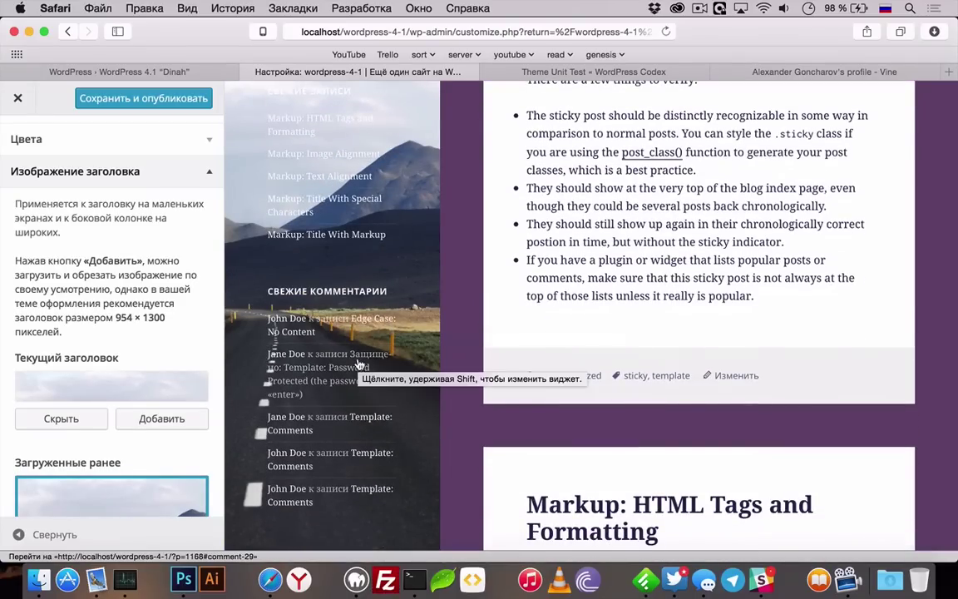
{"action": "scroll", "coordinate": [404, 447], "scroll_direction": "down", "scroll_amount": 5}
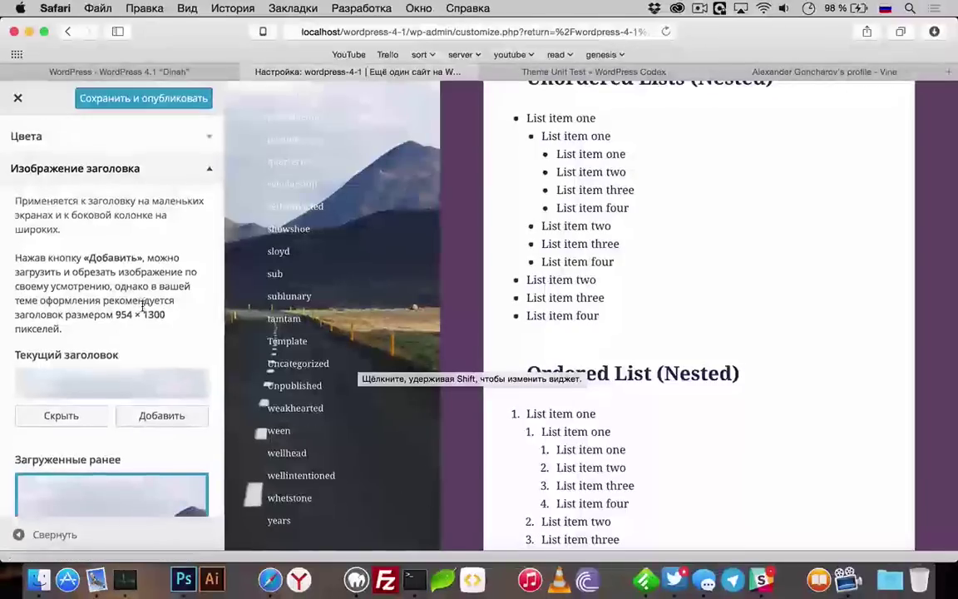
{"action": "scroll", "coordinate": [143, 310], "scroll_direction": "down", "scroll_amount": 5}
{"action": "scroll", "coordinate": [142, 310], "scroll_direction": "up", "scroll_amount": 5}
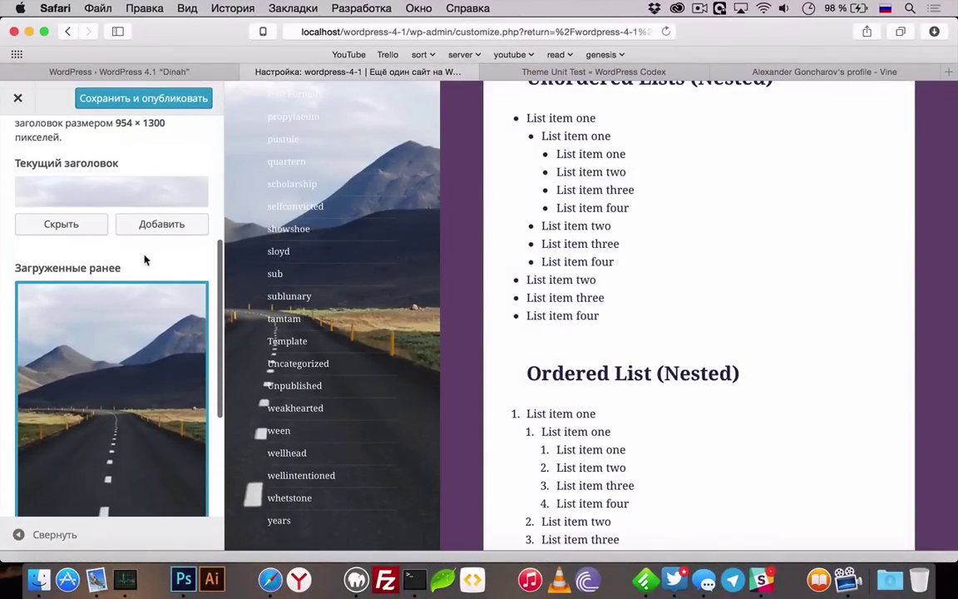
{"action": "left_click", "coordinate": [160, 222]}
{"action": "left_click", "coordinate": [114, 233]}
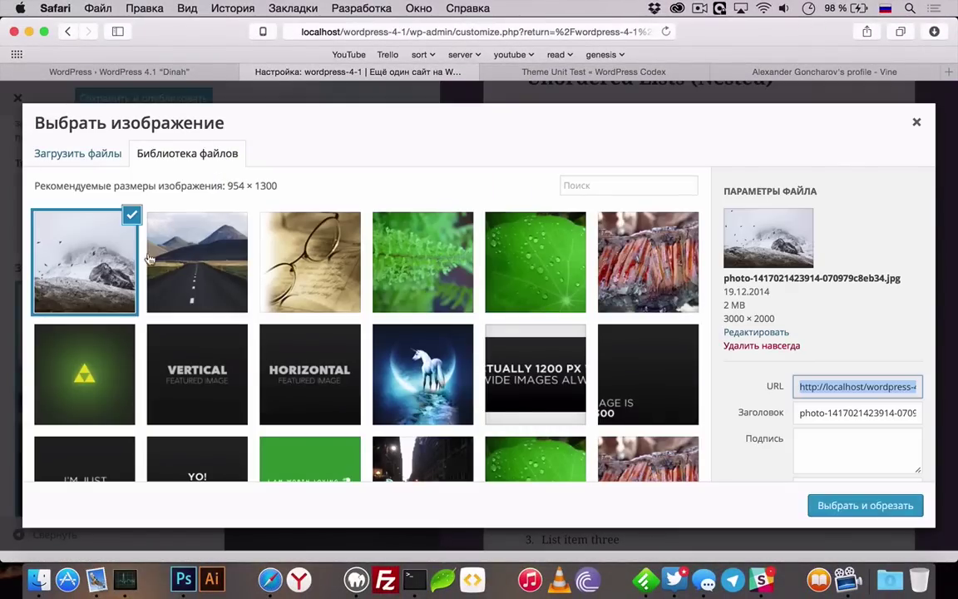
{"action": "left_click", "coordinate": [827, 507]}
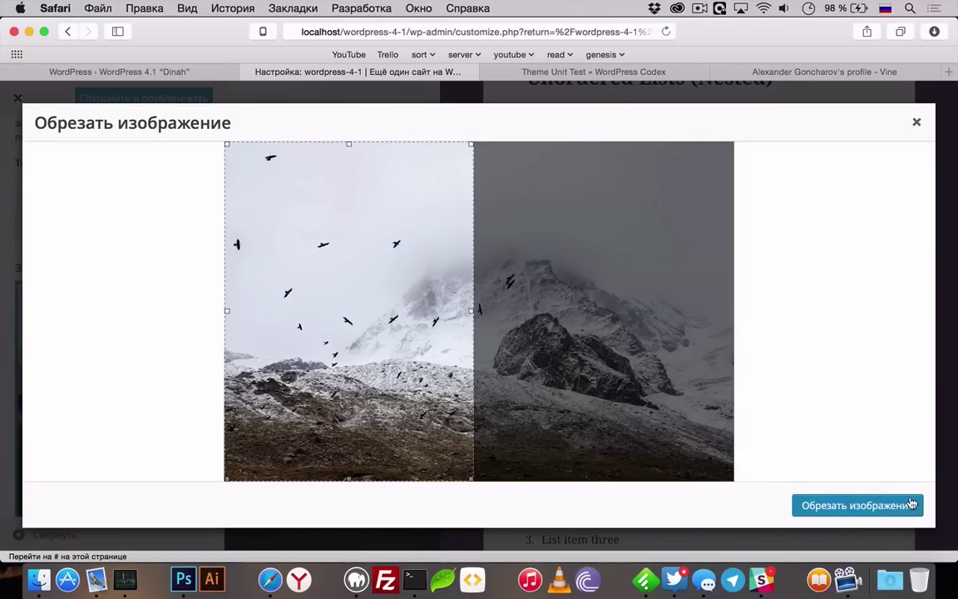
{"action": "left_click", "coordinate": [913, 504]}
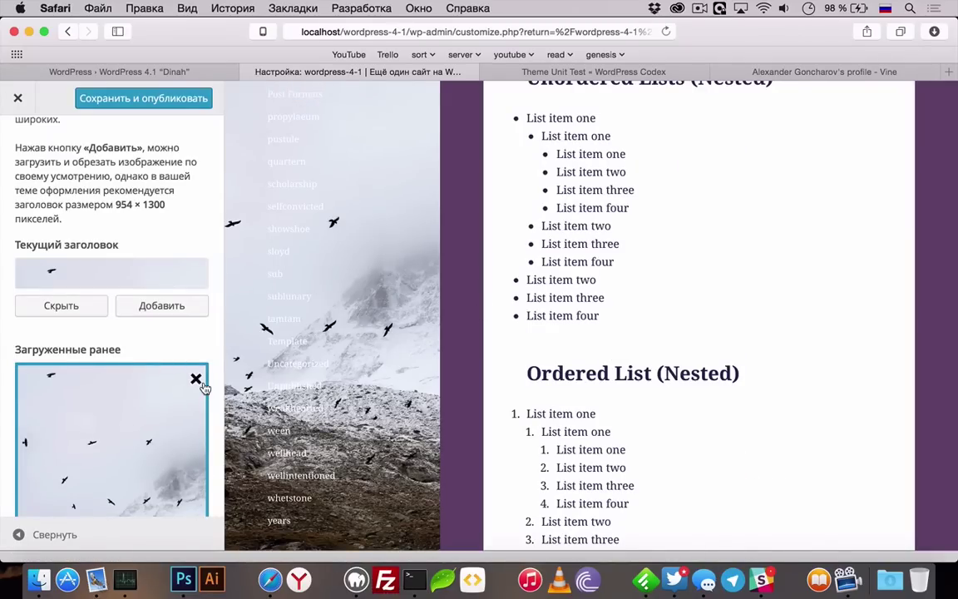
- Set the previously uploaded header images to В случайном порядке and publish the changes
{"action": "scroll", "coordinate": [149, 380], "scroll_direction": "down", "scroll_amount": 10}
{"action": "left_click", "coordinate": [132, 352]}
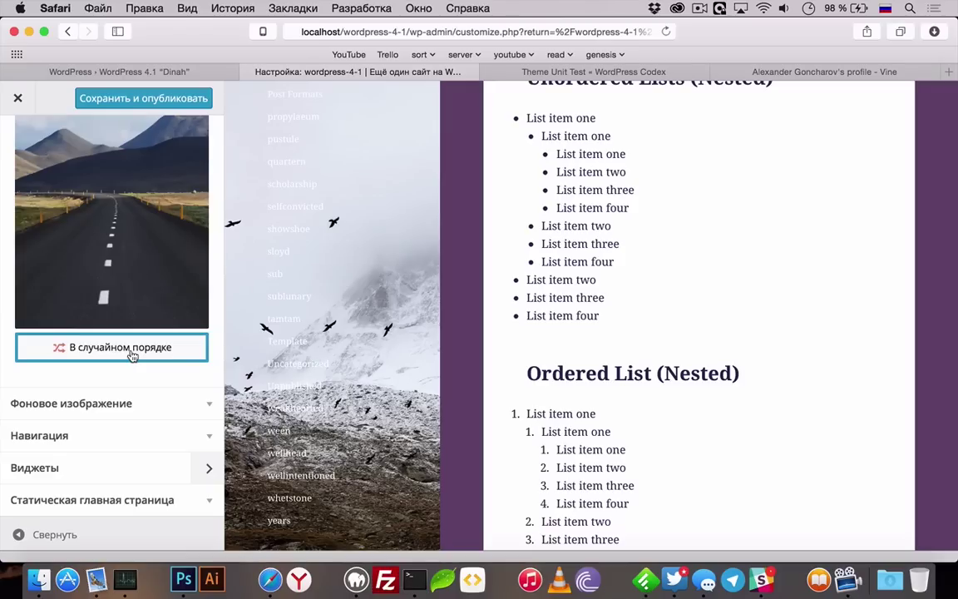
{"action": "left_click", "coordinate": [158, 100]}
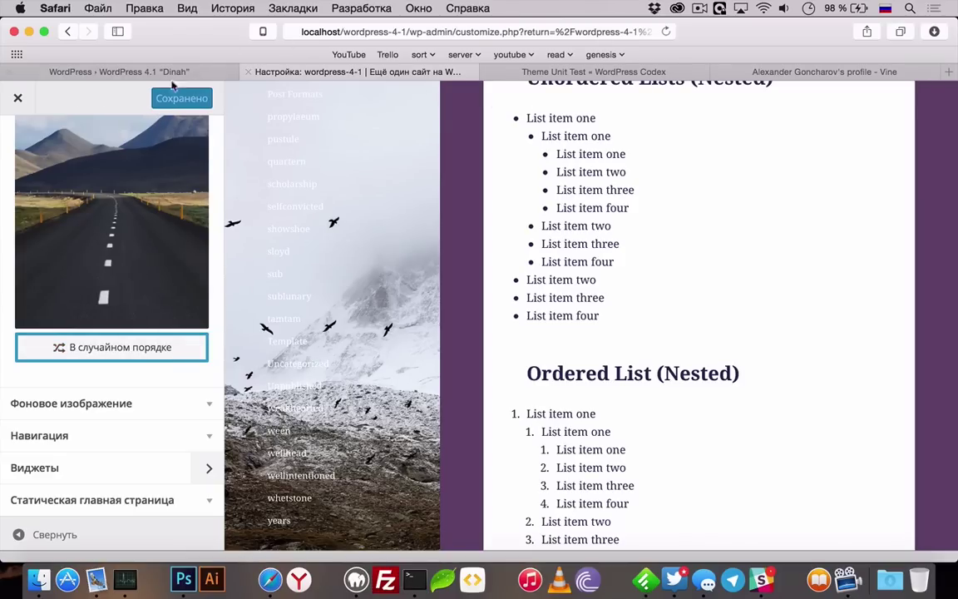
- Open localhost/wordpress-4-1 in a new browser tab and place that tab directly after the customizer tab
{"action": "left_click", "coordinate": [400, 32]}
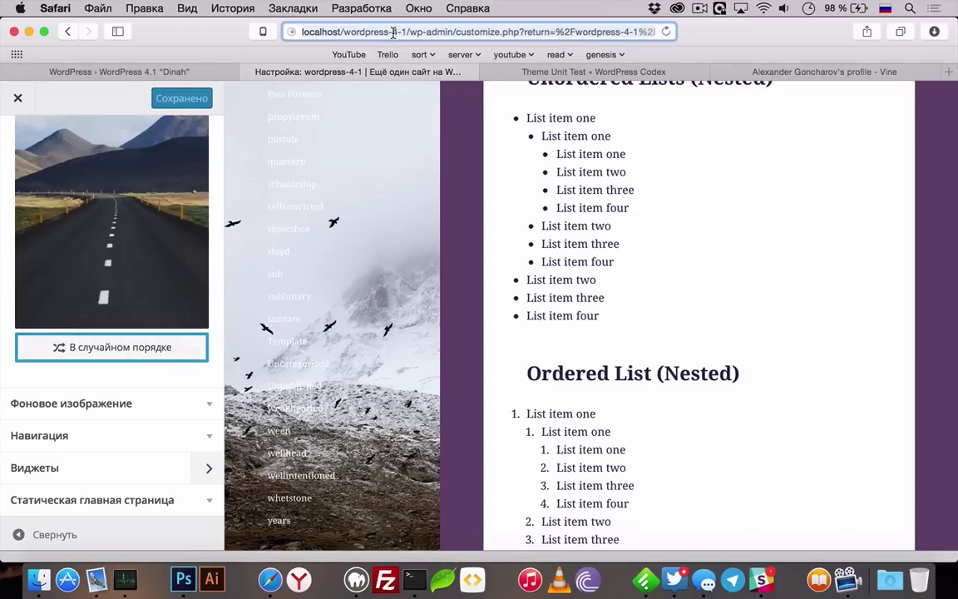
{"action": "left_click_drag", "start_coordinate": [407, 31], "coordinate": [302, 32]}
{"action": "key", "text": "cmd+c"}
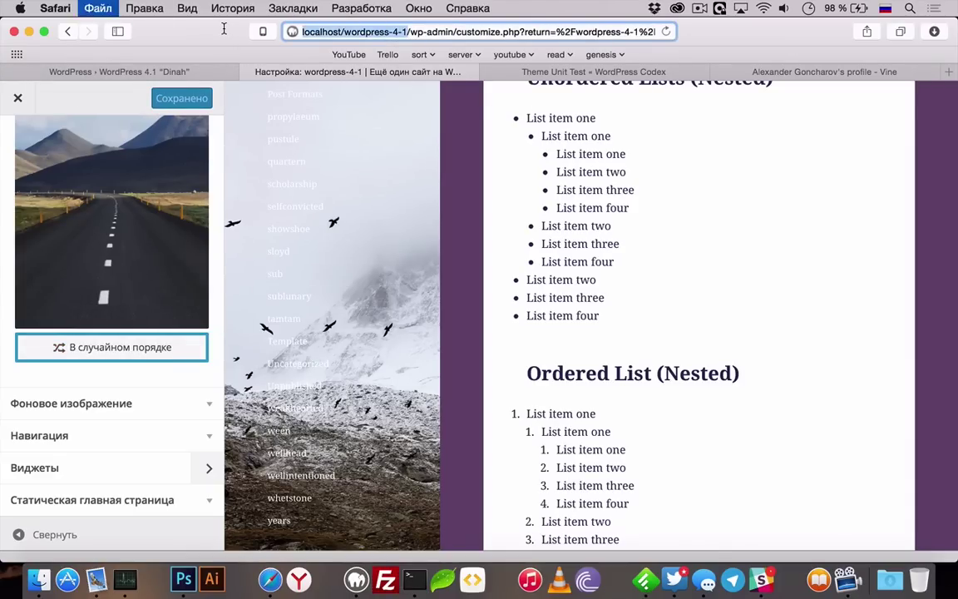
{"action": "key", "text": "cmd+t"}
{"action": "key", "text": "cmd+v"}
{"action": "key", "text": "Return"}
{"action": "left_click_drag", "start_coordinate": [796, 72], "coordinate": [423, 73]}
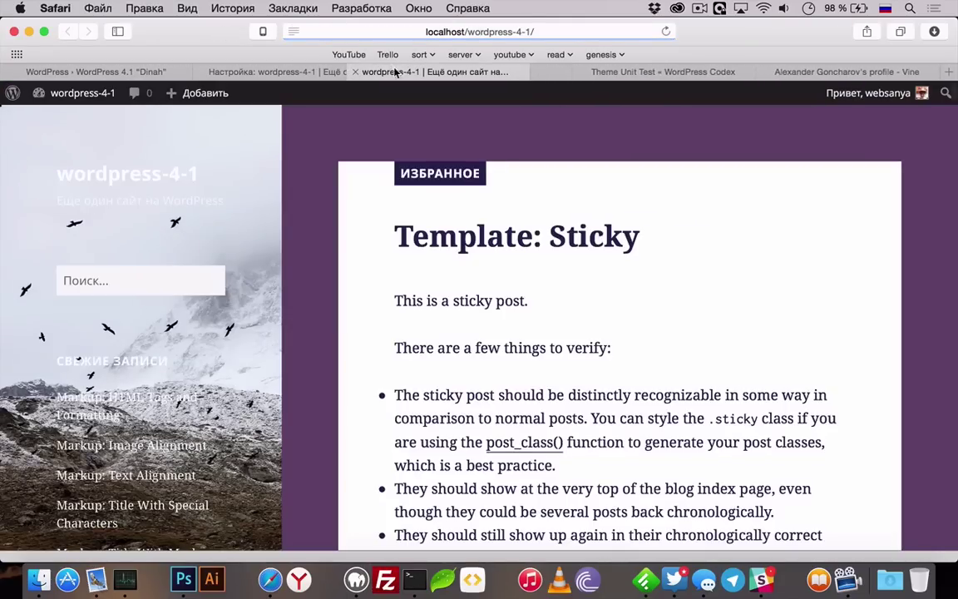
- Reload the site's home page twice to check the random header image and inspect it behind the sidebar content
{"action": "key", "text": "cmd+r"}
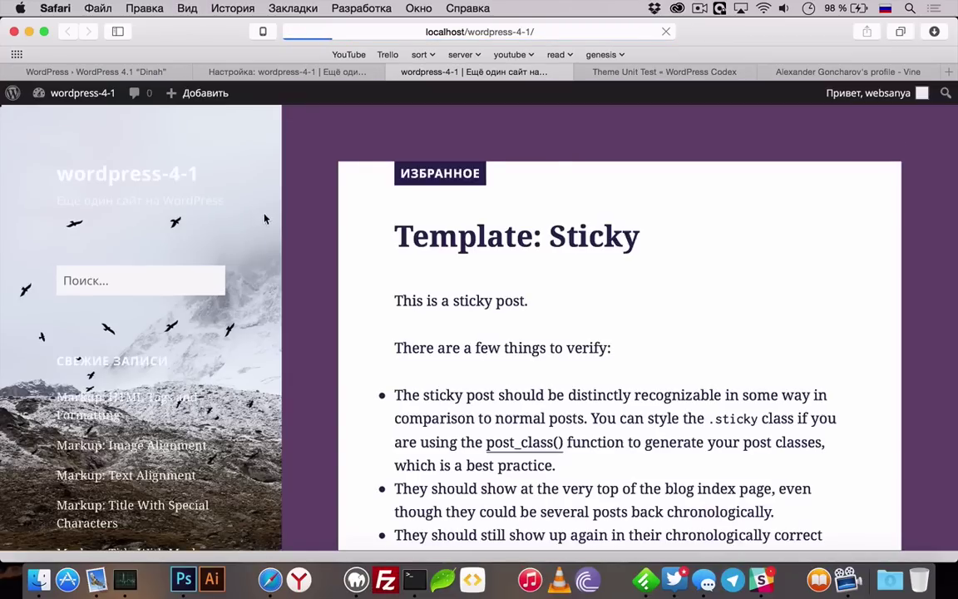
{"action": "key", "text": "cmd+r"}
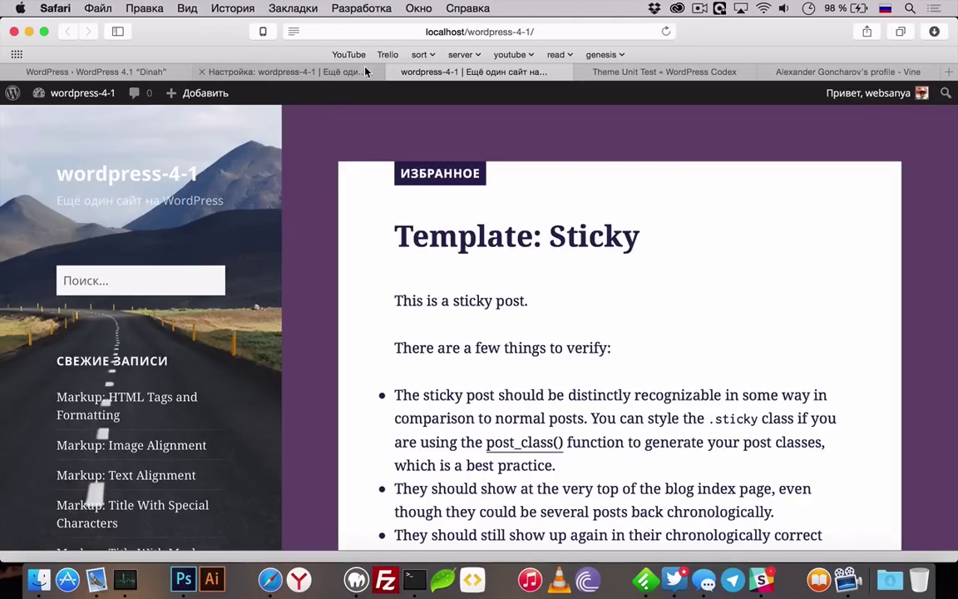
{"action": "scroll", "coordinate": [241, 238], "scroll_direction": "down", "scroll_amount": 20}
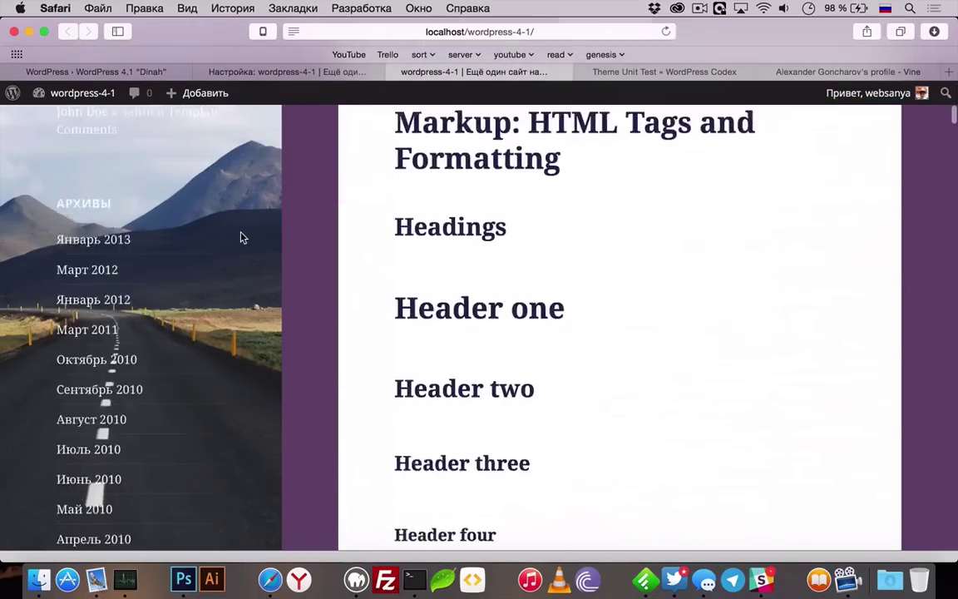
{"action": "scroll", "coordinate": [241, 238], "scroll_direction": "down", "scroll_amount": 15}
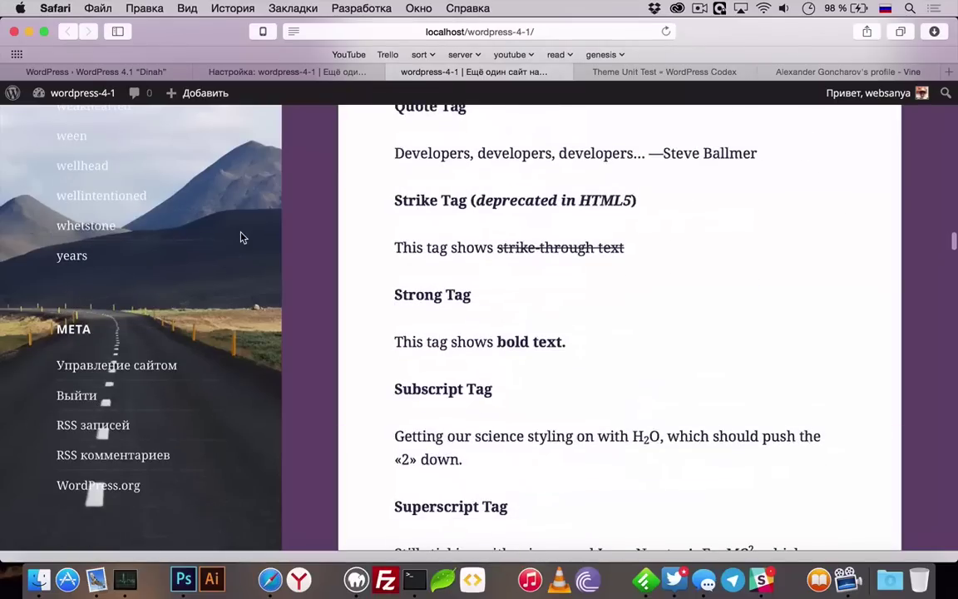
{"action": "scroll", "coordinate": [241, 238], "scroll_direction": "up", "scroll_amount": 20}
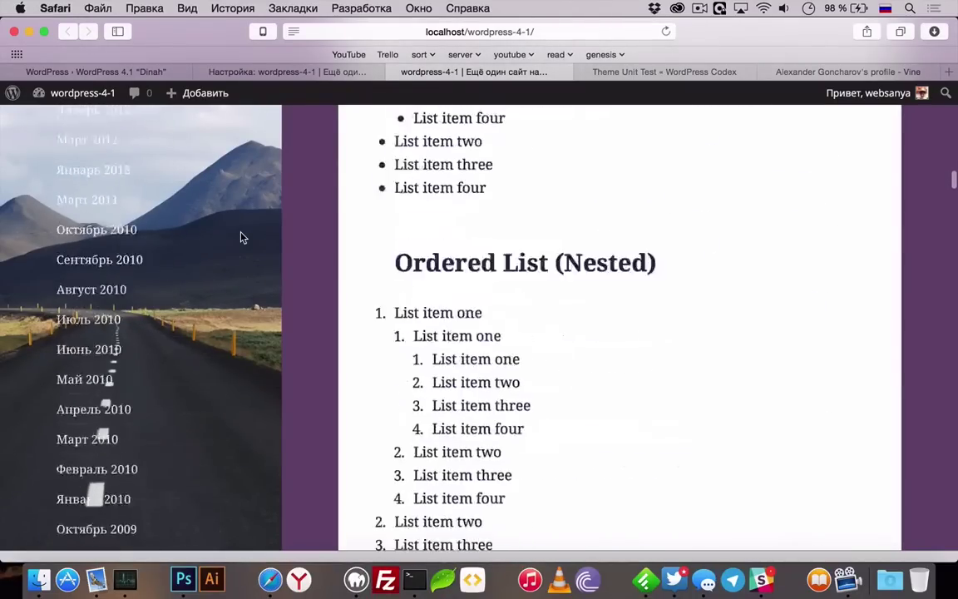
{"action": "scroll", "coordinate": [228, 368], "scroll_direction": "up", "scroll_amount": 8}
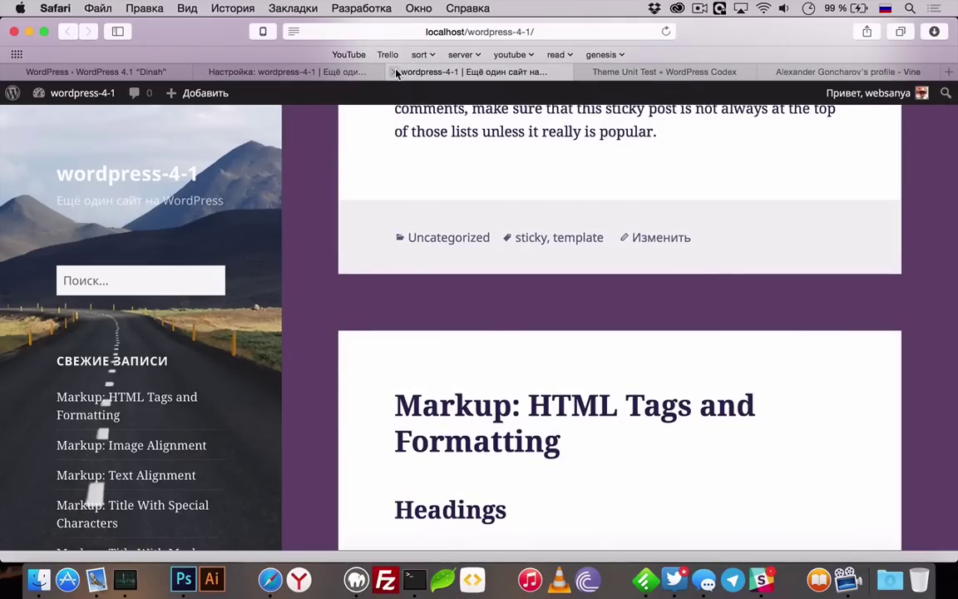
- Return to the customizer, hide the current header image, delete both previously uploaded headers and publish the changes
{"action": "left_click", "coordinate": [362, 73]}
{"action": "scroll", "coordinate": [192, 250], "scroll_direction": "up", "scroll_amount": 10}
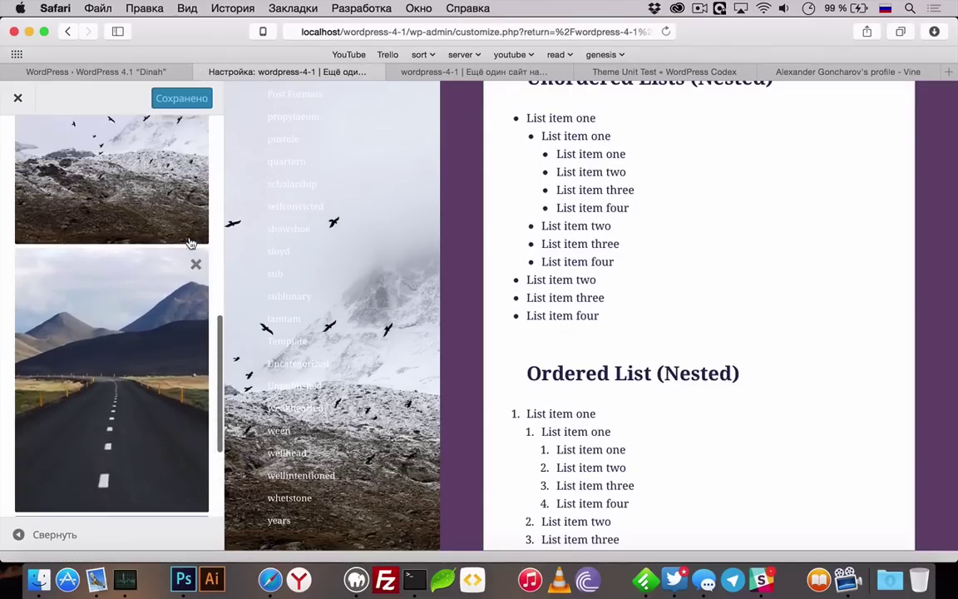
{"action": "left_click", "coordinate": [97, 413]}
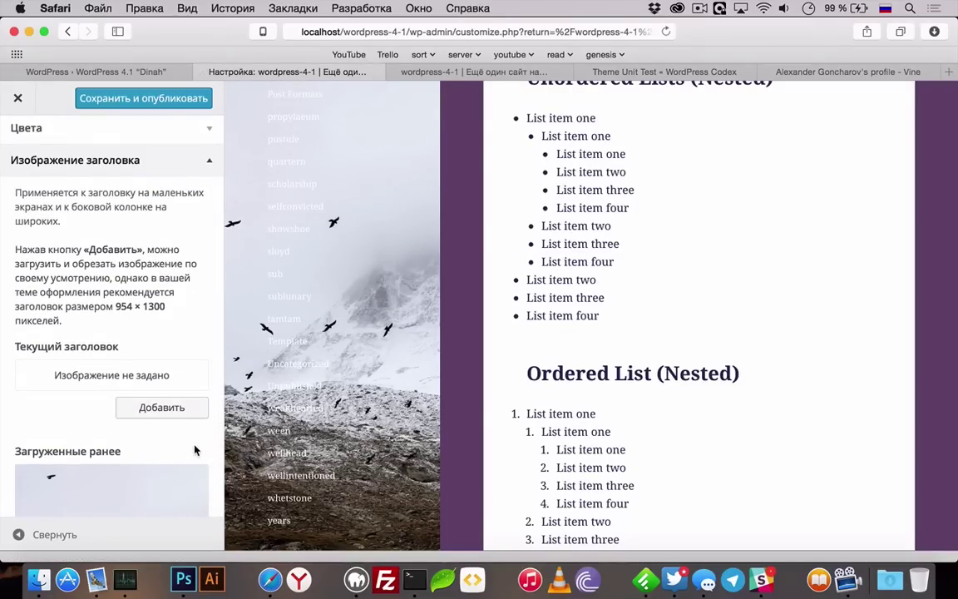
{"action": "left_click", "coordinate": [197, 475]}
{"action": "left_click", "coordinate": [194, 368]}
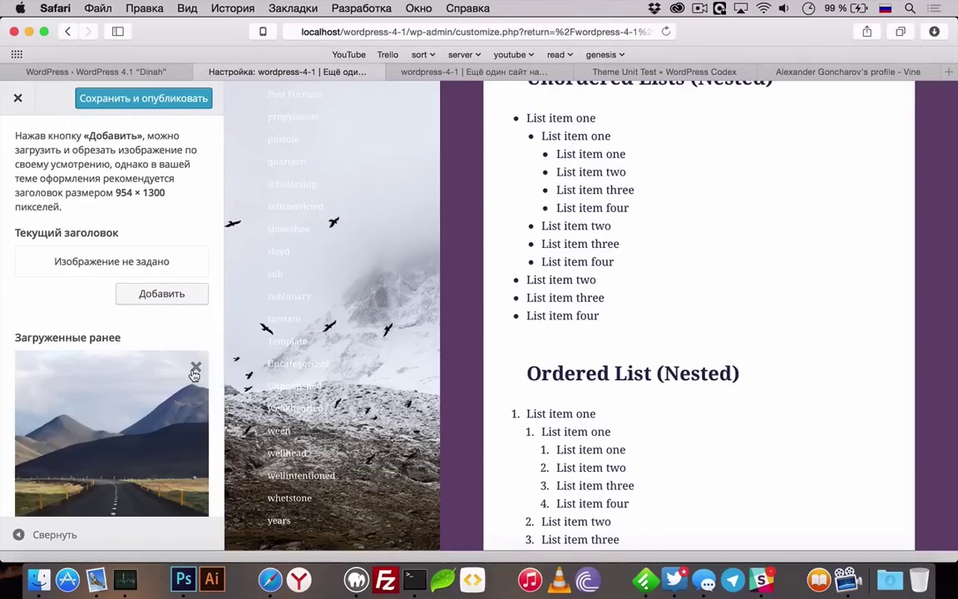
{"action": "left_click", "coordinate": [194, 326]}
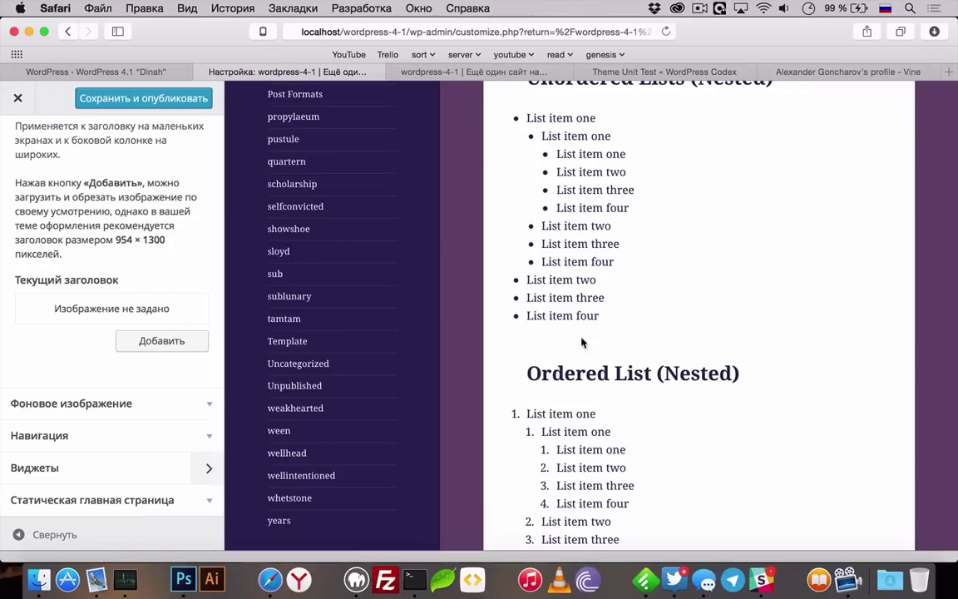
{"action": "left_click", "coordinate": [139, 98]}
- Set the road-and-mountains photo from the media library as the site's background image and publish the changes
{"action": "left_click", "coordinate": [198, 404]}
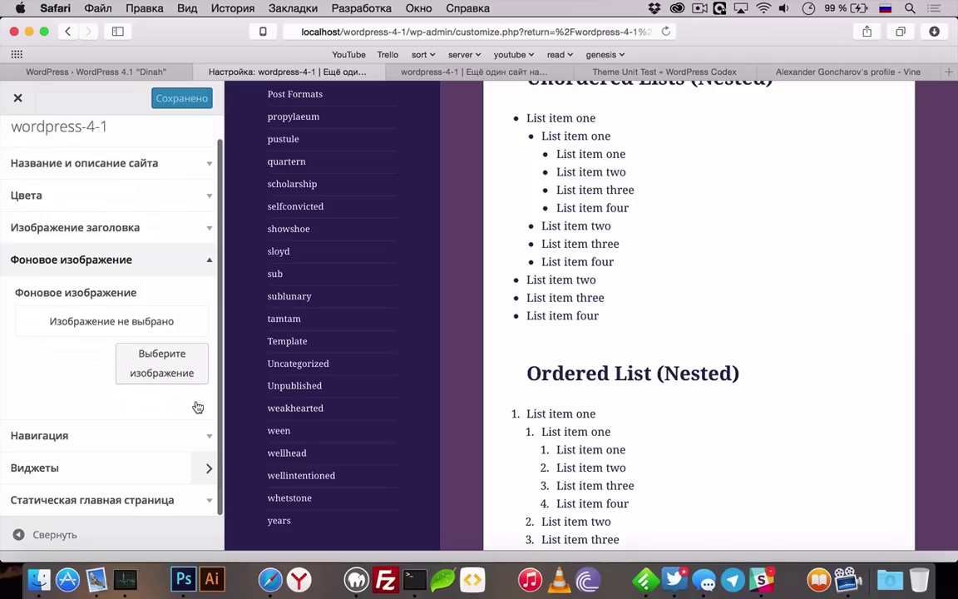
{"action": "left_click", "coordinate": [162, 364]}
{"action": "left_click", "coordinate": [110, 243]}
{"action": "left_click", "coordinate": [183, 276]}
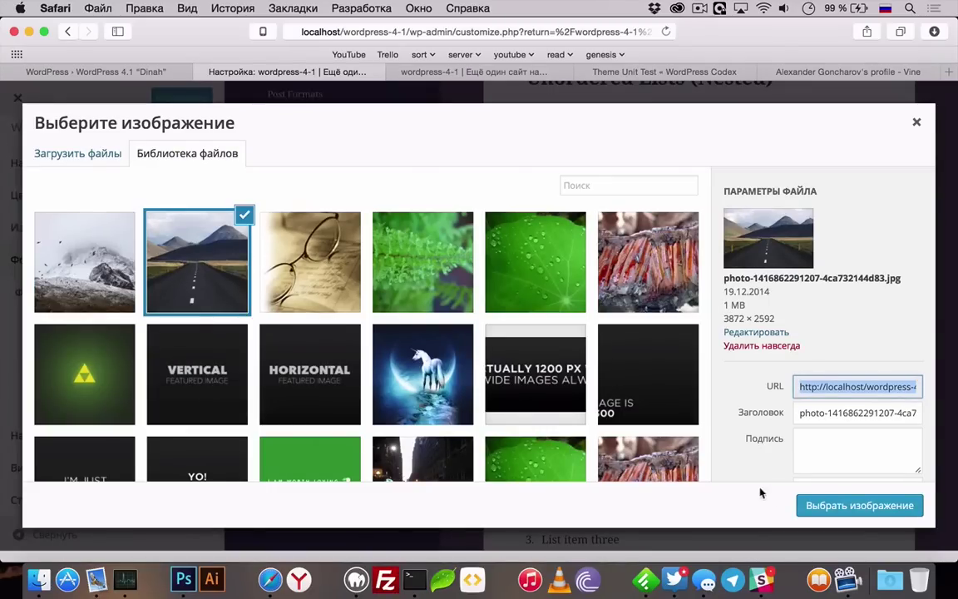
{"action": "left_click", "coordinate": [831, 505]}
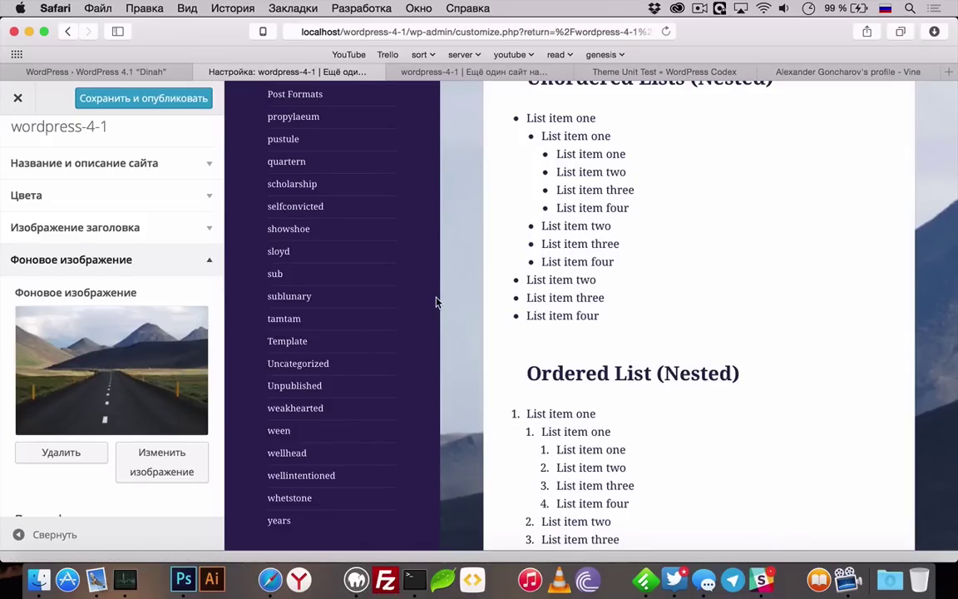
{"action": "scroll", "coordinate": [466, 314], "scroll_direction": "down", "scroll_amount": 3}
{"action": "left_click", "coordinate": [143, 98]}
- Reload the site's home page, reduce the page zoom and examine how the background image repeats down the page
{"action": "left_click", "coordinate": [454, 72]}
{"action": "key", "text": "super+r"}
{"action": "key", "text": "super+minus"}
{"action": "key", "text": "super+minus"}
{"action": "key", "text": "super+minus"}
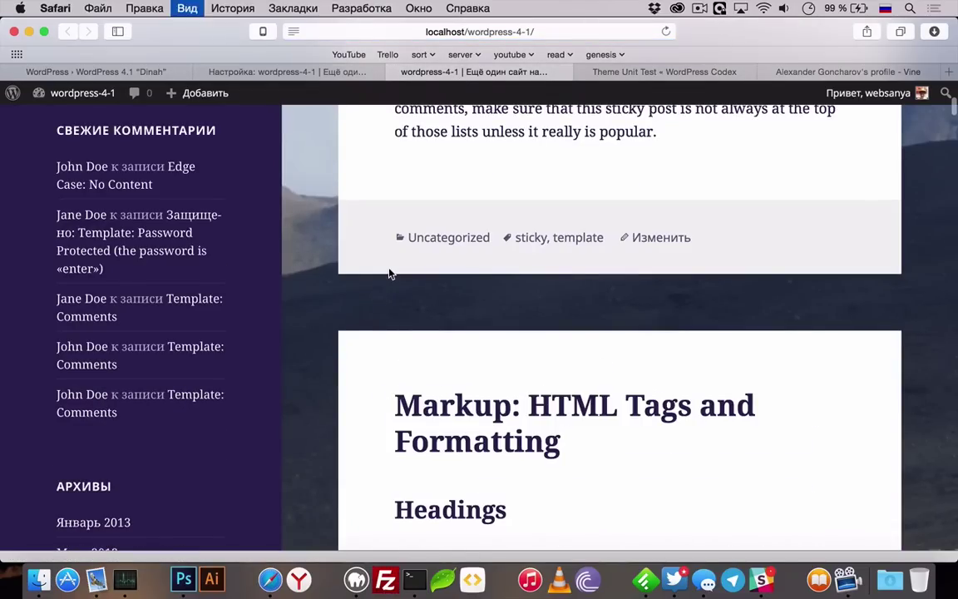
{"action": "scroll", "coordinate": [778, 307], "scroll_direction": "down", "scroll_amount": 20}
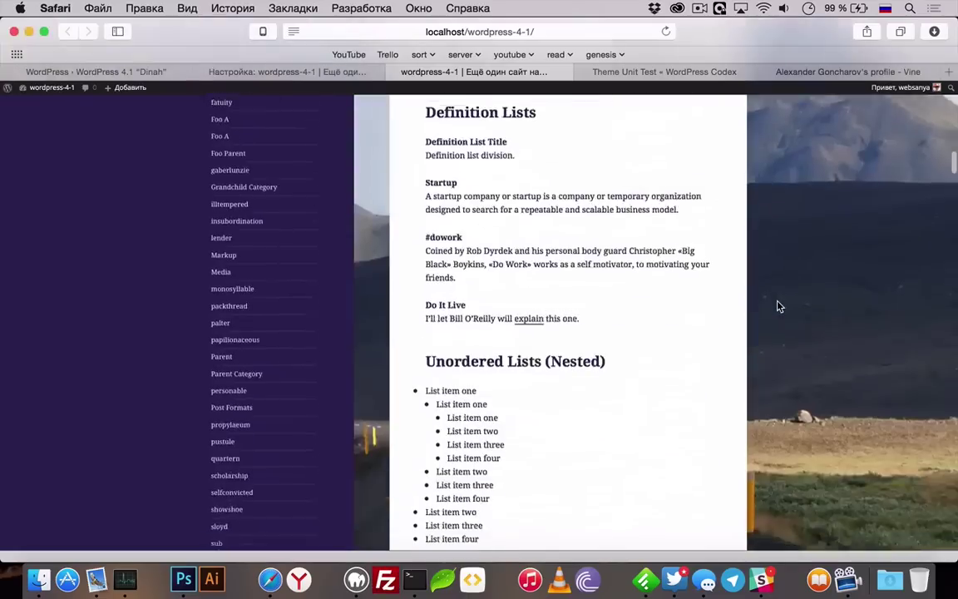
{"action": "scroll", "coordinate": [779, 307], "scroll_direction": "up", "scroll_amount": 20}
{"action": "scroll", "coordinate": [778, 307], "scroll_direction": "up", "scroll_amount": 15}
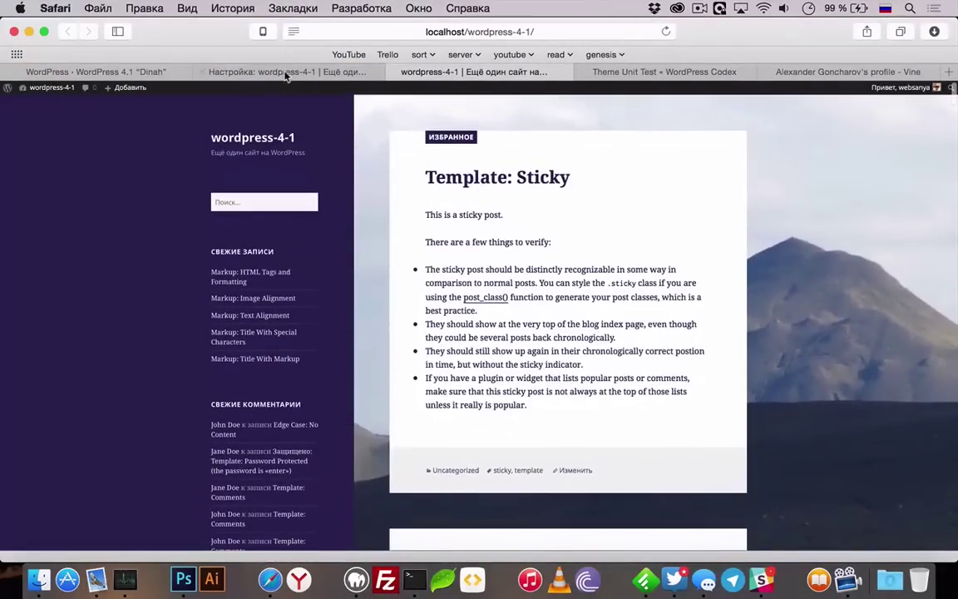
- Back in the customizer, set the background image to Не повторять and Зафиксировать, and publish the changes
{"action": "left_click", "coordinate": [285, 71]}
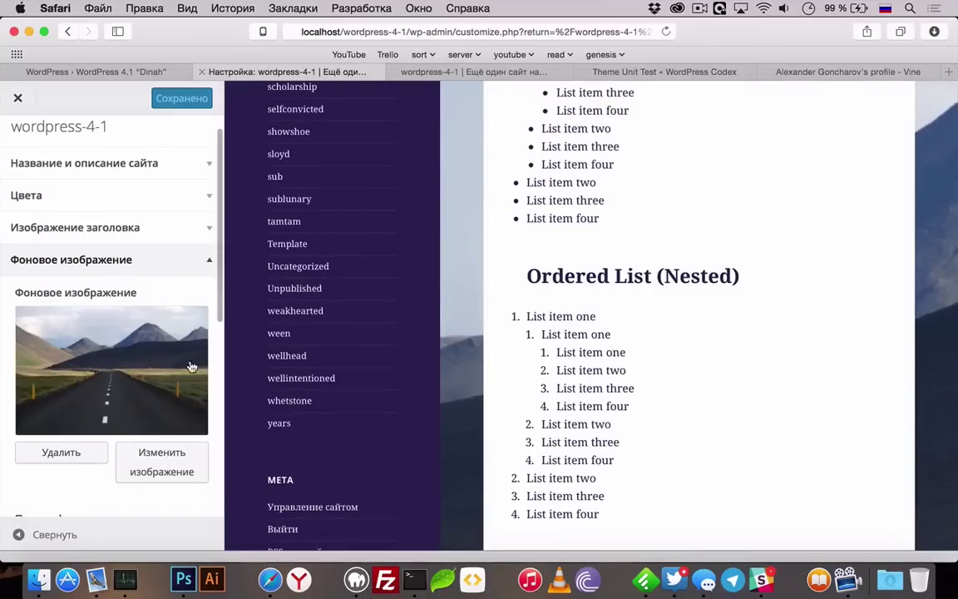
{"action": "scroll", "coordinate": [98, 415], "scroll_direction": "down", "scroll_amount": 5}
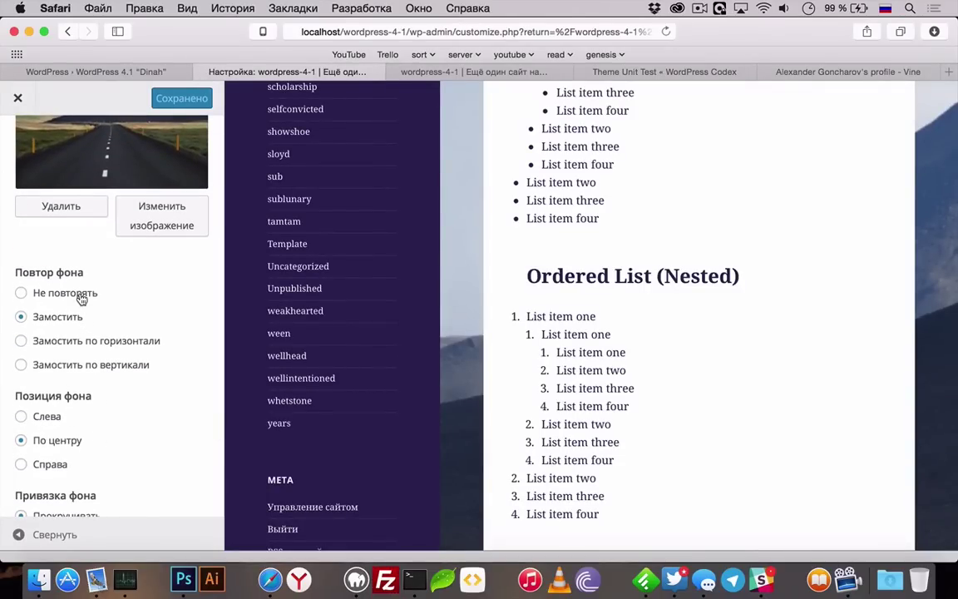
{"action": "left_click", "coordinate": [77, 295]}
{"action": "scroll", "coordinate": [81, 389], "scroll_direction": "down", "scroll_amount": 3}
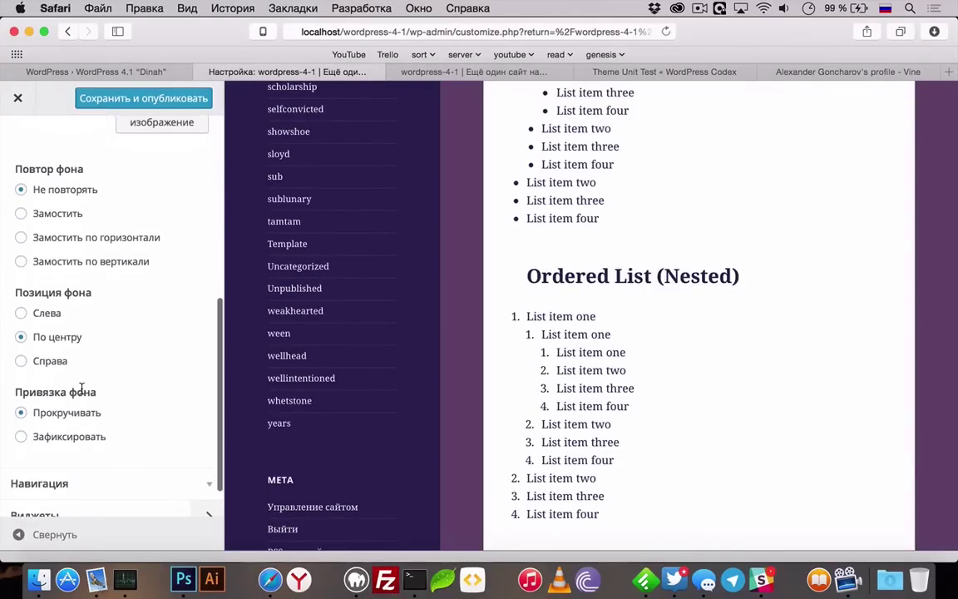
{"action": "left_click", "coordinate": [81, 438]}
{"action": "left_click", "coordinate": [137, 97]}
- Return to the site's home page and check how the fixed background image behaves along the page
{"action": "left_click", "coordinate": [499, 72]}
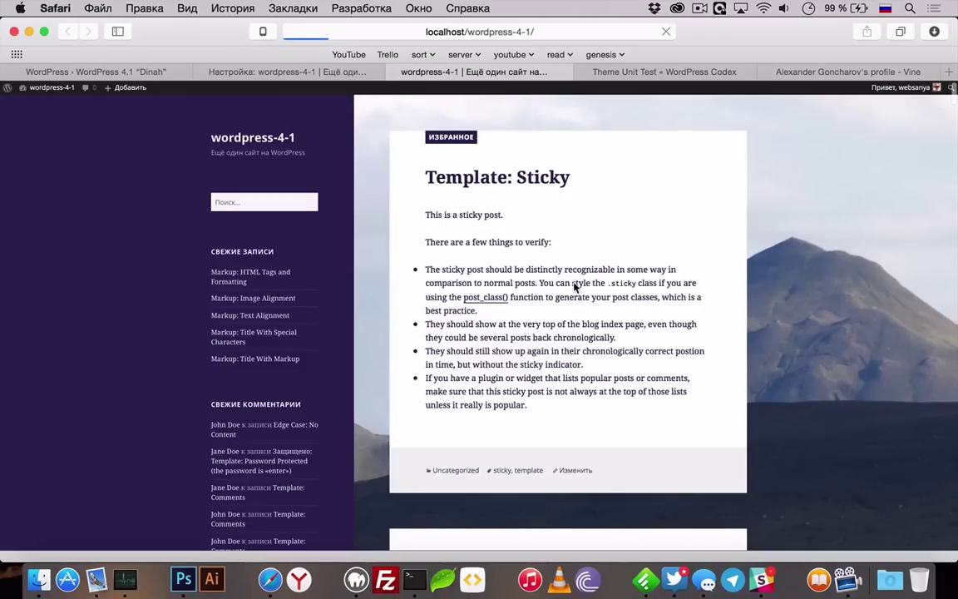
{"action": "scroll", "coordinate": [707, 363], "scroll_direction": "down", "scroll_amount": 10}
{"action": "scroll", "coordinate": [796, 442], "scroll_direction": "down", "scroll_amount": 20}
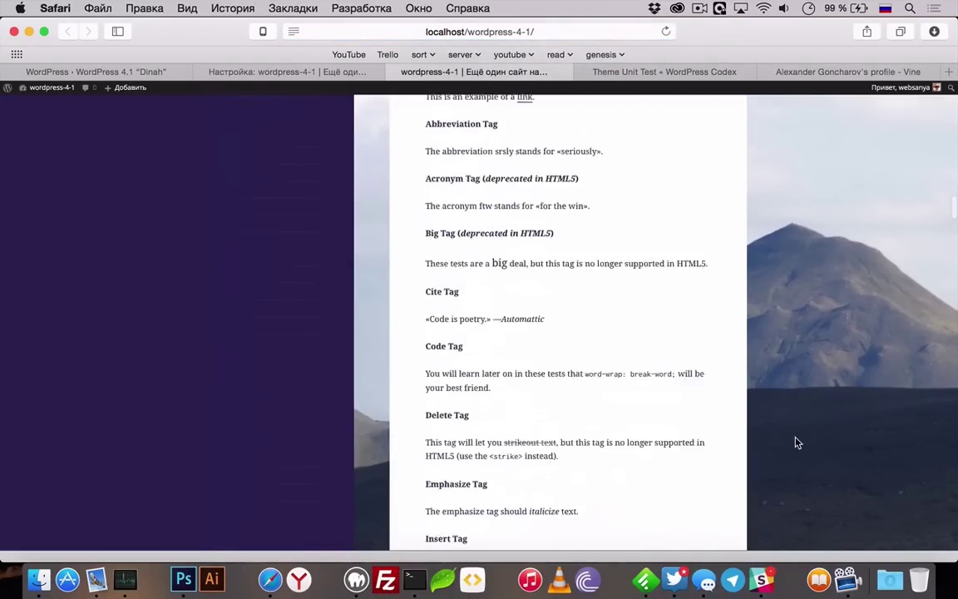
{"action": "scroll", "coordinate": [795, 442], "scroll_direction": "up", "scroll_amount": 20}
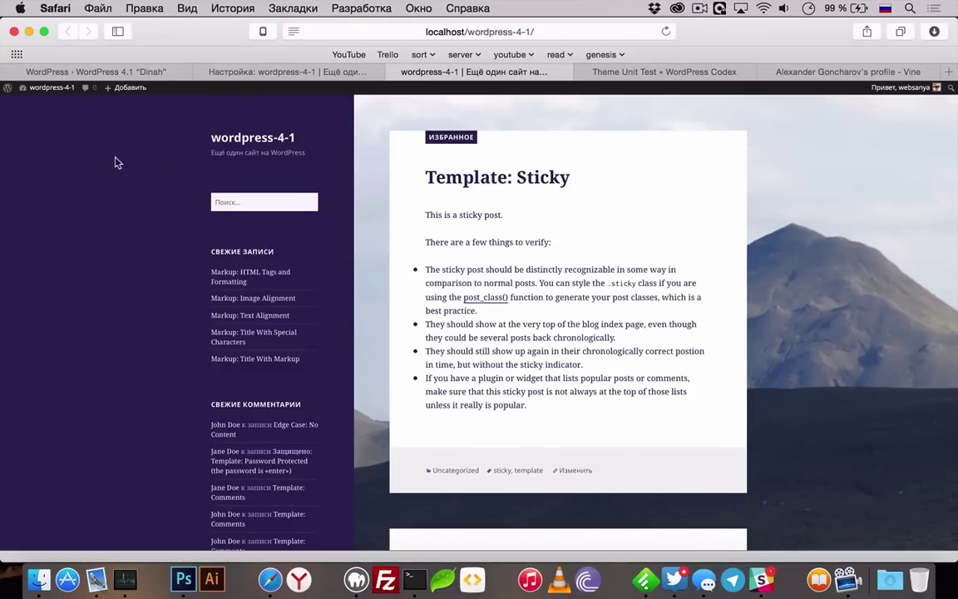
{"action": "scroll", "coordinate": [268, 216], "scroll_direction": "down", "scroll_amount": 5}
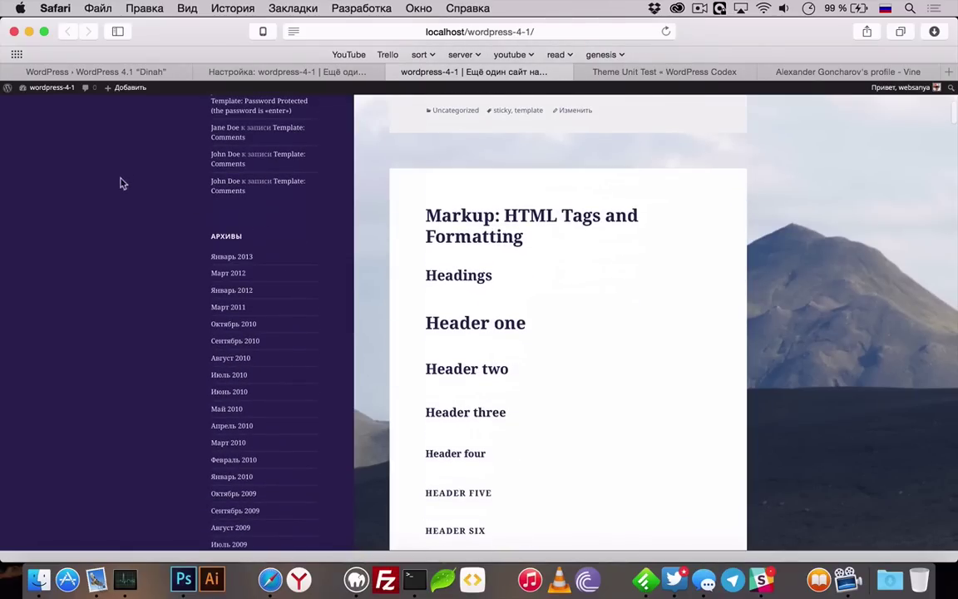
{"action": "scroll", "coordinate": [109, 235], "scroll_direction": "up", "scroll_amount": 3}
{"action": "scroll", "coordinate": [109, 233], "scroll_direction": "up", "scroll_amount": 3}
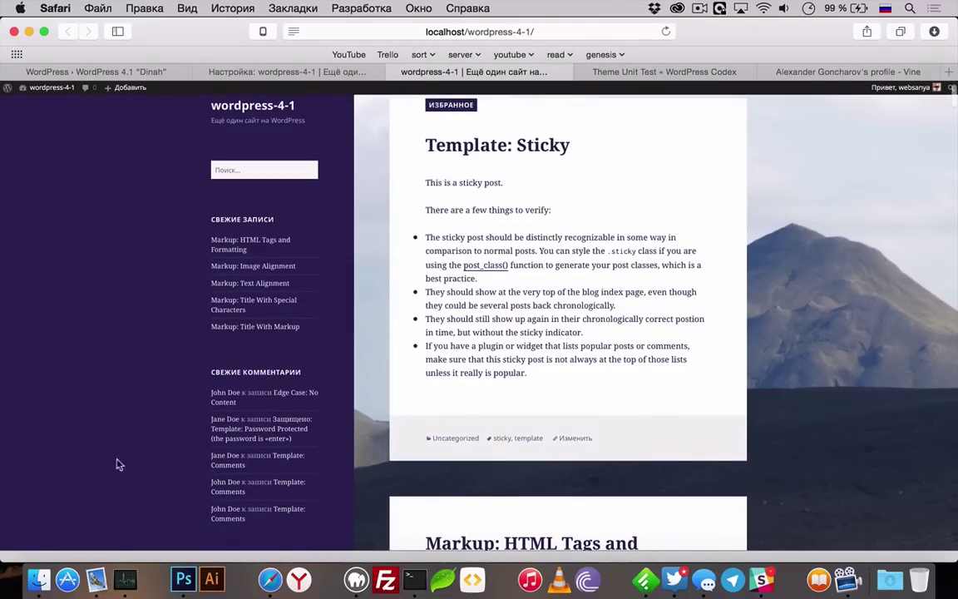
{"action": "scroll", "coordinate": [116, 380], "scroll_direction": "up", "scroll_amount": 1}
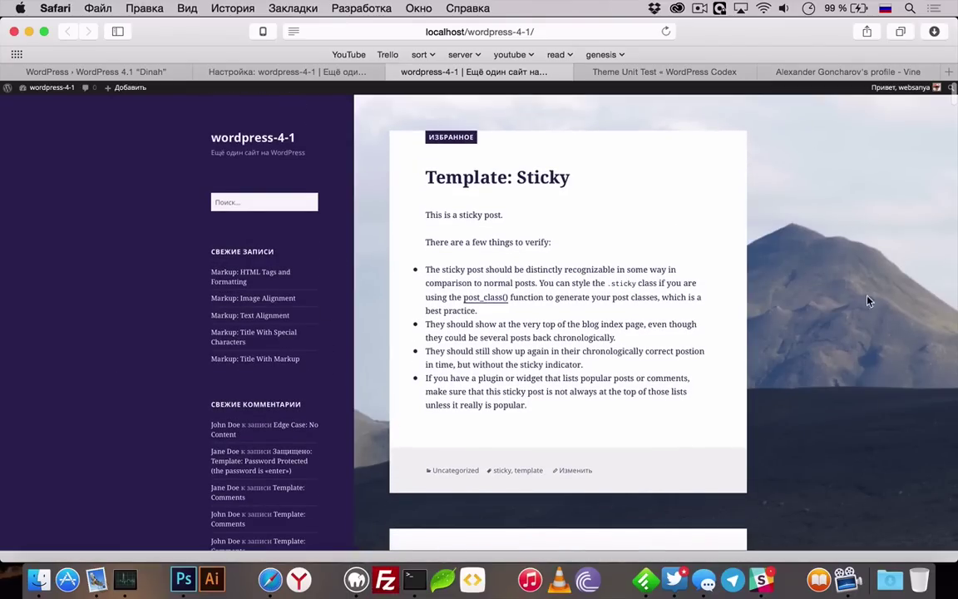
{"action": "scroll", "coordinate": [829, 333], "scroll_direction": "down", "scroll_amount": 3}
{"action": "scroll", "coordinate": [830, 333], "scroll_direction": "up", "scroll_amount": 3}
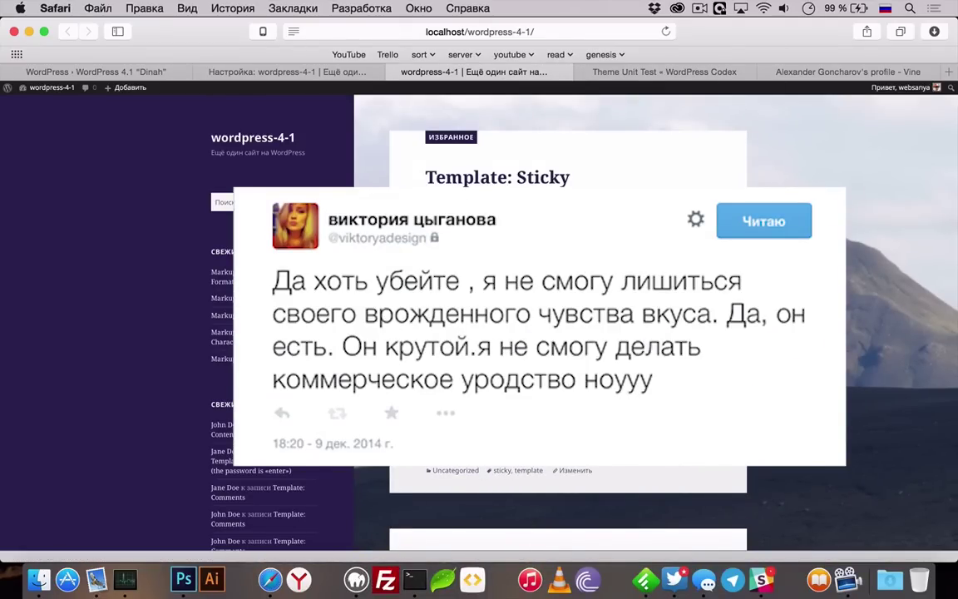
{"action": "scroll", "coordinate": [568, 332], "scroll_direction": "down", "scroll_amount": 5}
{"action": "scroll", "coordinate": [567, 332], "scroll_direction": "up", "scroll_amount": 5}
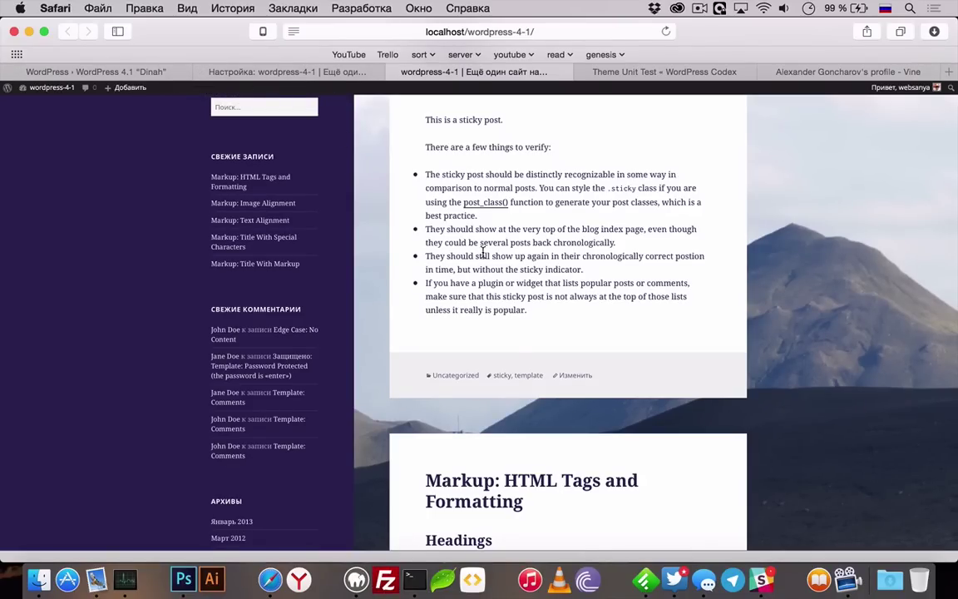
- Enlarge the page zoom again and resize the browser window to the 768 responsive preset
{"action": "key", "text": "super+plus"}
{"action": "key", "text": "super+plus"}
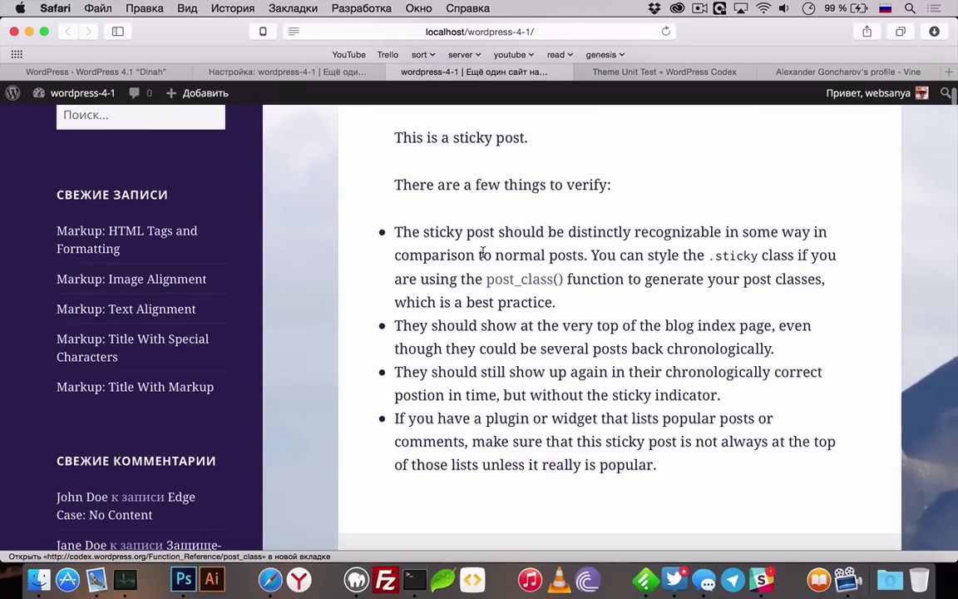
{"action": "scroll", "coordinate": [478, 232], "scroll_direction": "up", "scroll_amount": 2}
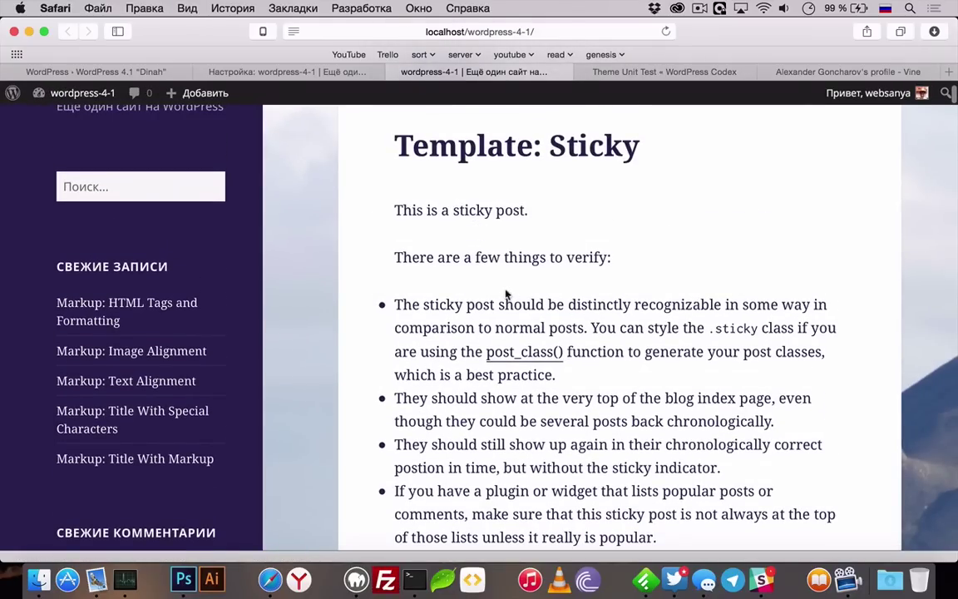
{"action": "scroll", "coordinate": [529, 211], "scroll_direction": "up", "scroll_amount": 3}
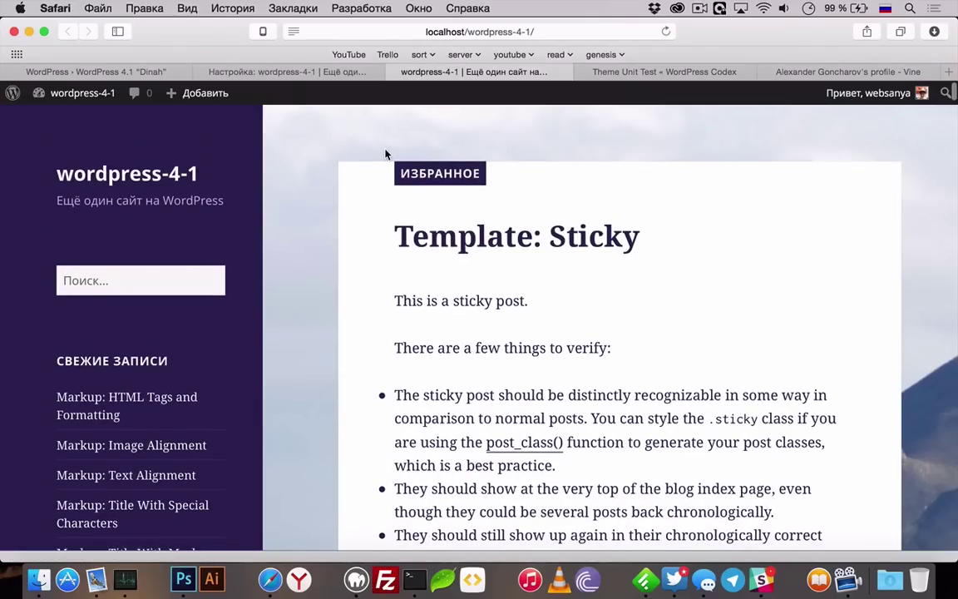
{"action": "left_click", "coordinate": [263, 31]}
{"action": "left_click", "coordinate": [116, 75]}
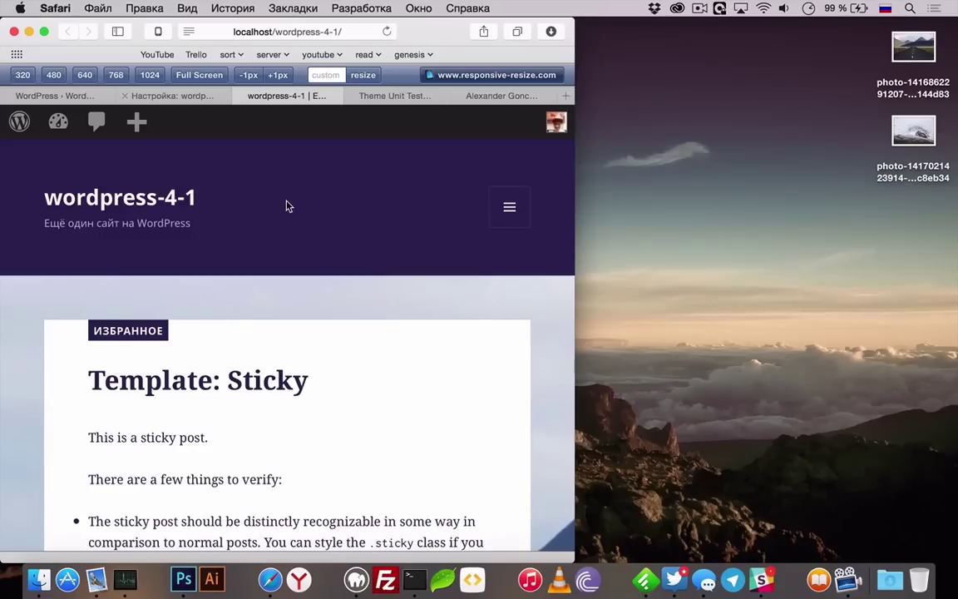
- Expand and collapse the theme's mobile menu at the 768 width, and examine its widgets and the posts below
{"action": "left_click", "coordinate": [510, 208]}
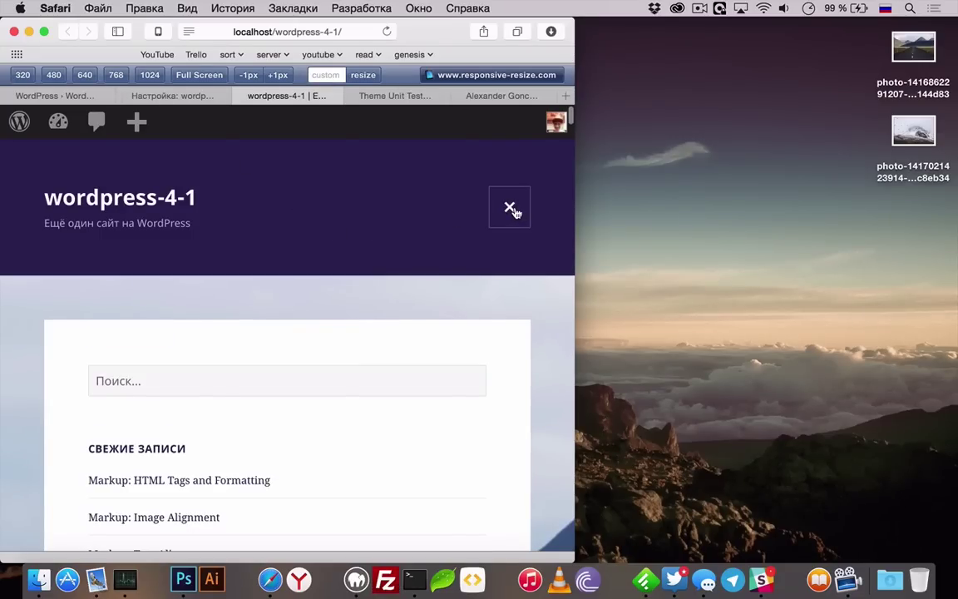
{"action": "left_click", "coordinate": [510, 208]}
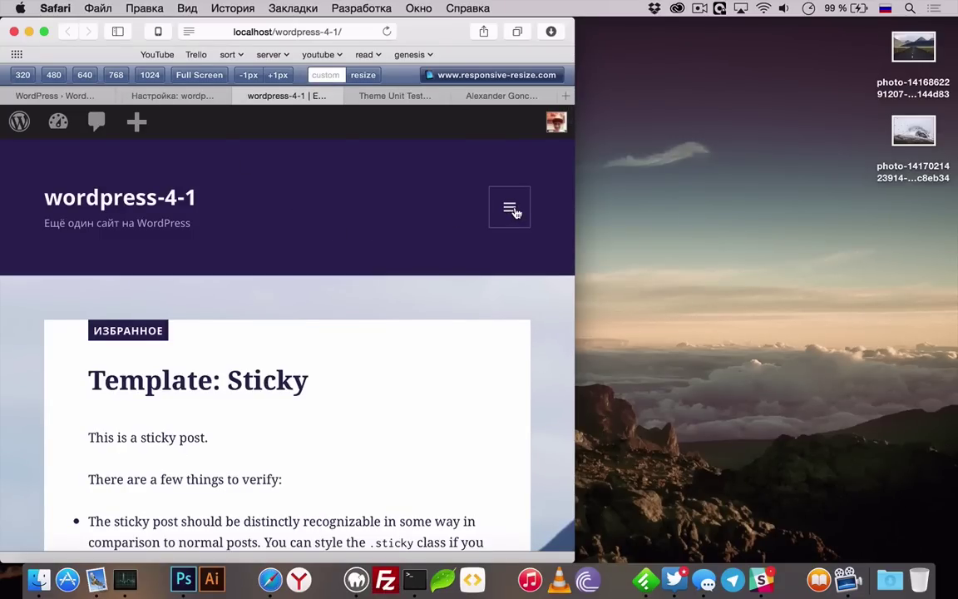
{"action": "left_click", "coordinate": [510, 208]}
{"action": "scroll", "coordinate": [513, 212], "scroll_direction": "down", "scroll_amount": 15}
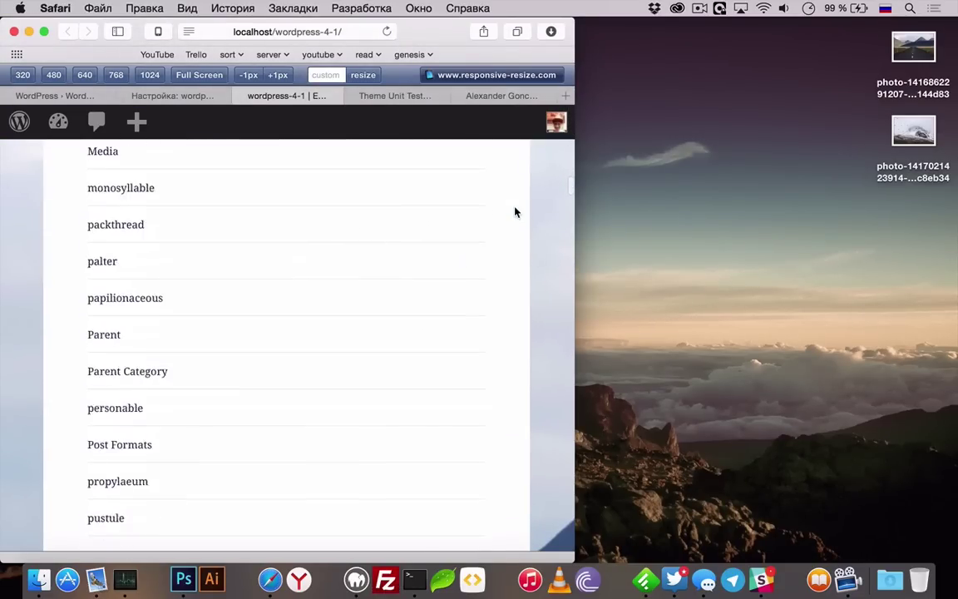
{"action": "scroll", "coordinate": [513, 212], "scroll_direction": "up", "scroll_amount": 15}
{"action": "left_click", "coordinate": [510, 208]}
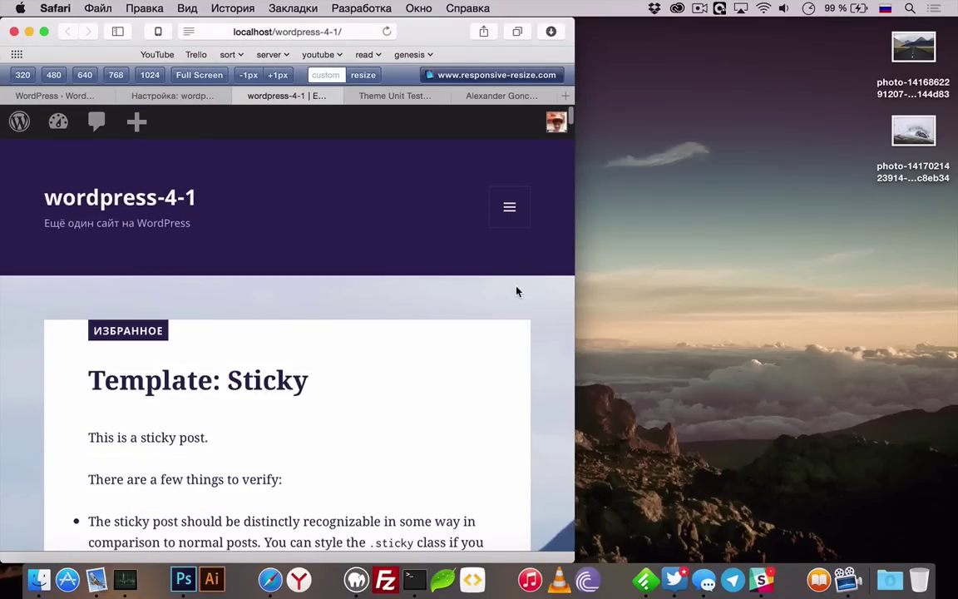
{"action": "scroll", "coordinate": [468, 321], "scroll_direction": "down", "scroll_amount": 10}
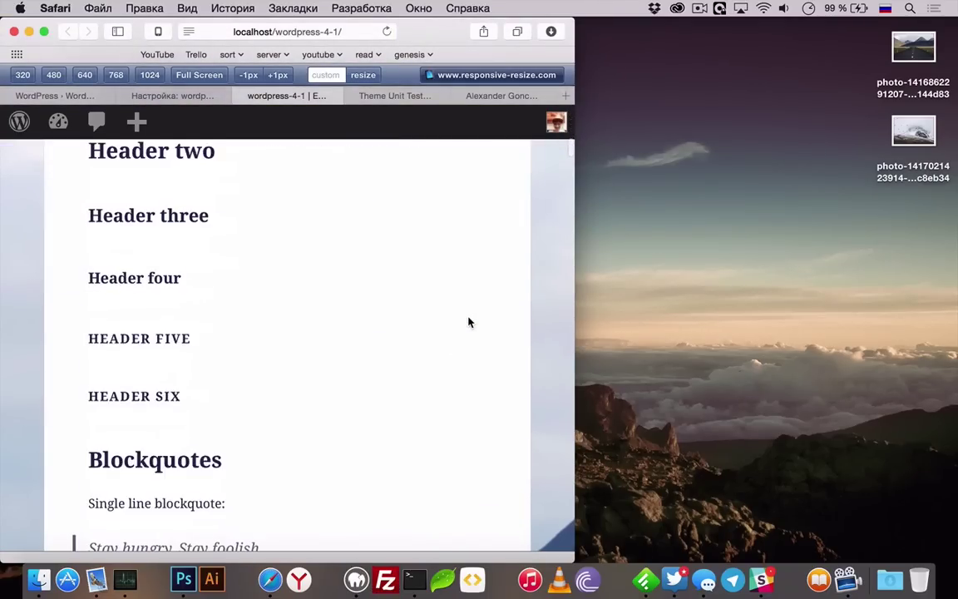
{"action": "scroll", "coordinate": [448, 275], "scroll_direction": "up", "scroll_amount": 8}
- Preview the home page at the 640 and 480 widths, checking the posts and the mobile menu
{"action": "left_click", "coordinate": [85, 75]}
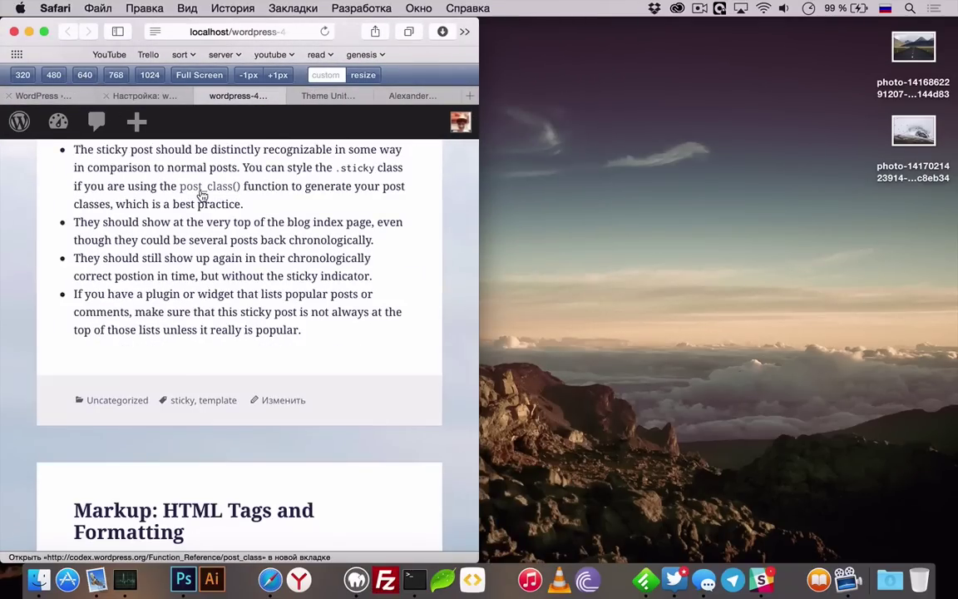
{"action": "scroll", "coordinate": [200, 193], "scroll_direction": "up", "scroll_amount": 5}
{"action": "left_click", "coordinate": [53, 75]}
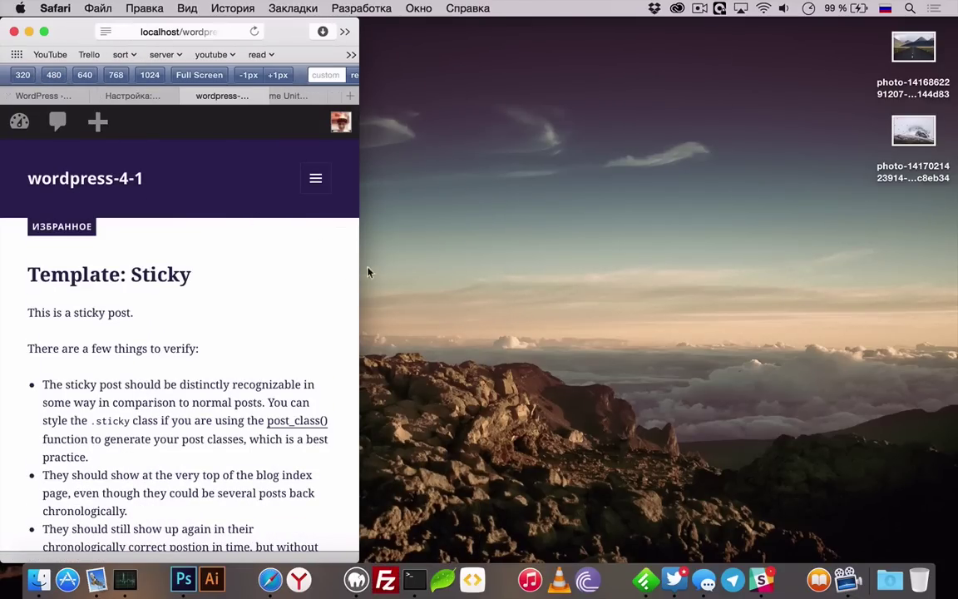
{"action": "scroll", "coordinate": [326, 275], "scroll_direction": "down", "scroll_amount": 10}
{"action": "scroll", "coordinate": [325, 275], "scroll_direction": "up", "scroll_amount": 10}
{"action": "left_click", "coordinate": [316, 178]}
{"action": "left_click", "coordinate": [316, 178]}
{"action": "scroll", "coordinate": [301, 241], "scroll_direction": "down", "scroll_amount": 4}
- Preview the home page at the 320 width, and restore the full-screen window with the resize toolbar hidden
{"action": "left_click", "coordinate": [23, 79]}
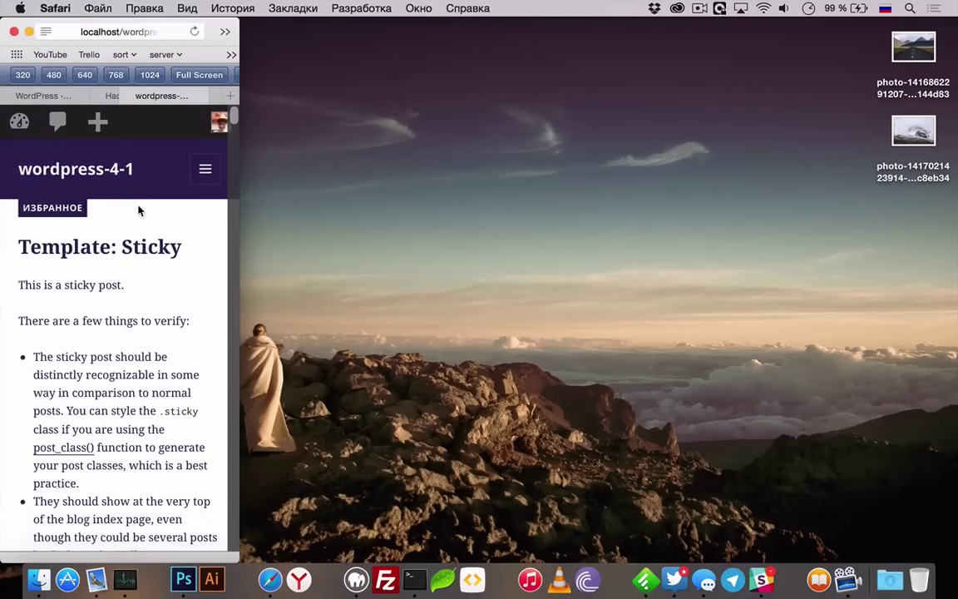
{"action": "left_click", "coordinate": [181, 75]}
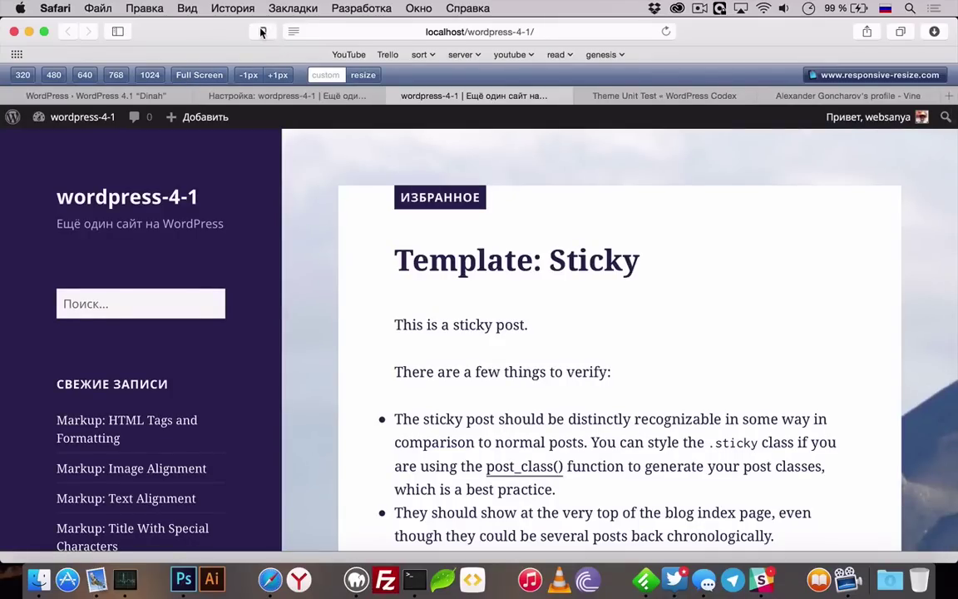
{"action": "left_click", "coordinate": [287, 31]}
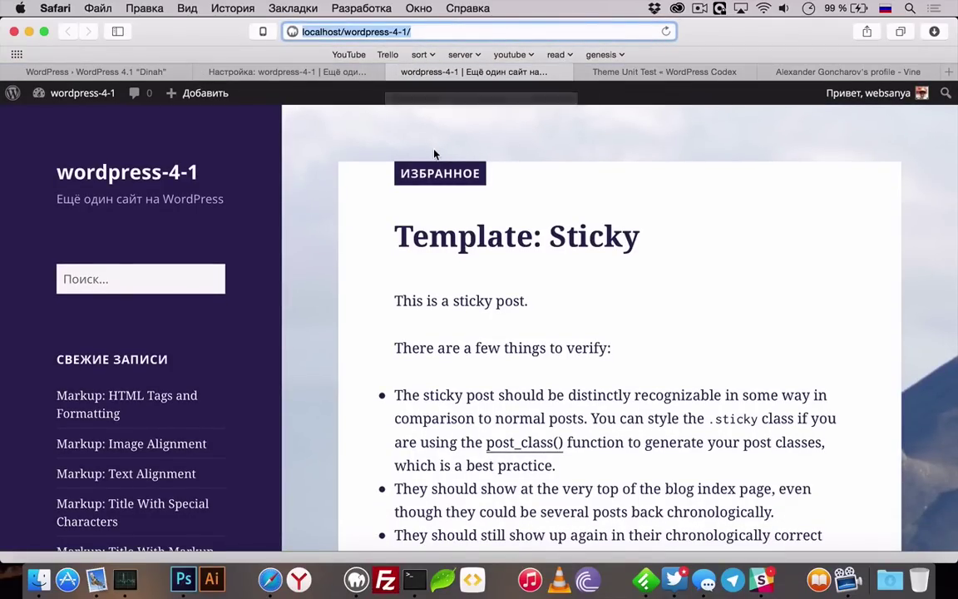
{"action": "scroll", "coordinate": [434, 154], "scroll_direction": "down", "scroll_amount": 1}
{"action": "scroll", "coordinate": [497, 274], "scroll_direction": "down", "scroll_amount": 4}
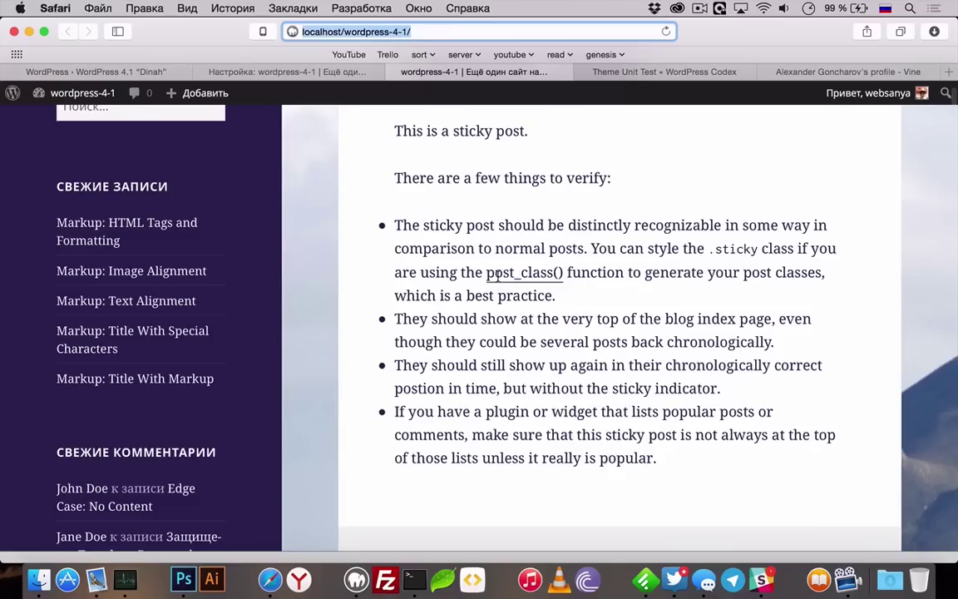
{"action": "scroll", "coordinate": [449, 227], "scroll_direction": "up", "scroll_amount": 5}
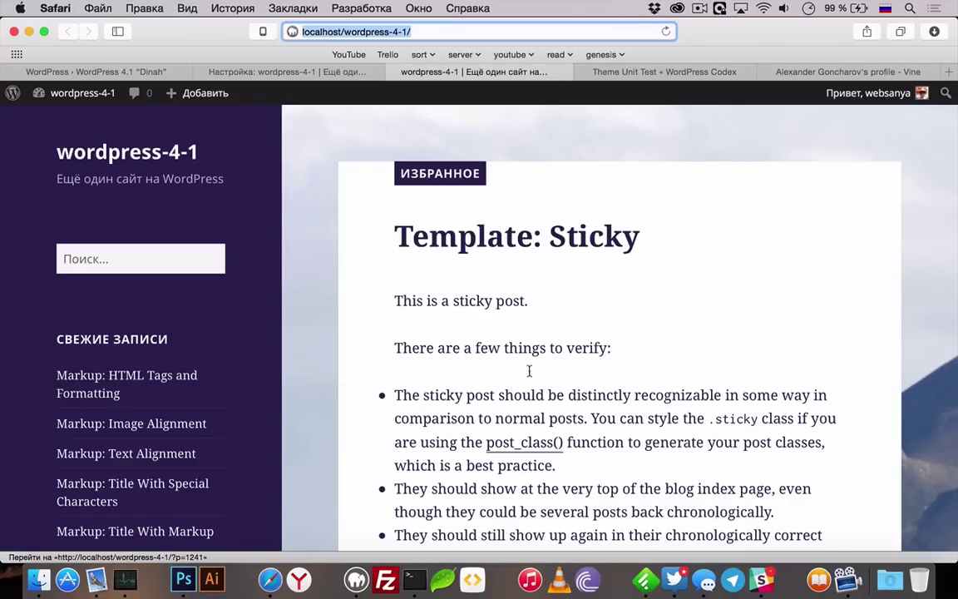
{"action": "scroll", "coordinate": [515, 318], "scroll_direction": "down", "scroll_amount": 5}
{"action": "scroll", "coordinate": [516, 317], "scroll_direction": "up", "scroll_amount": 5}
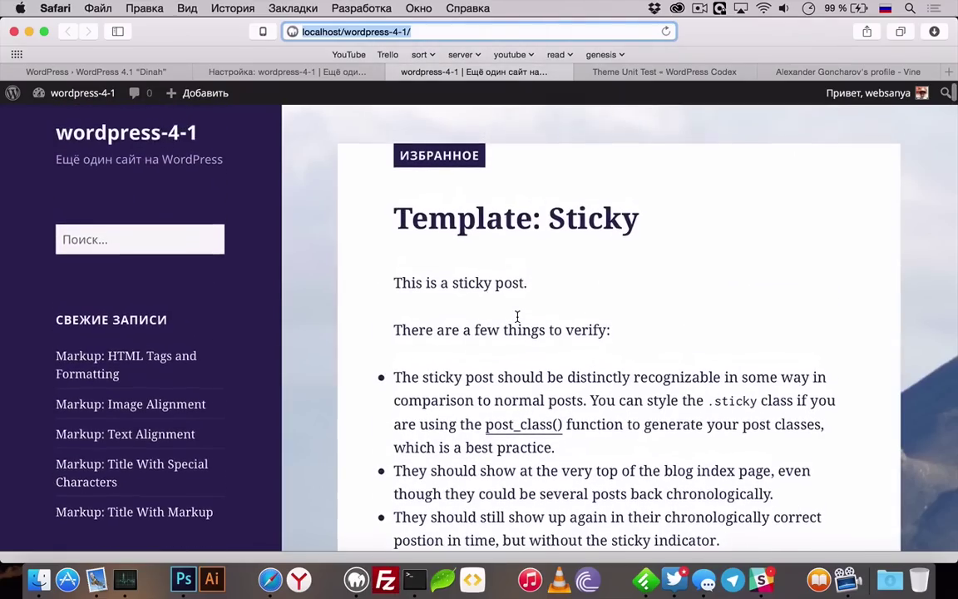
{"action": "scroll", "coordinate": [493, 283], "scroll_direction": "up", "scroll_amount": 2}
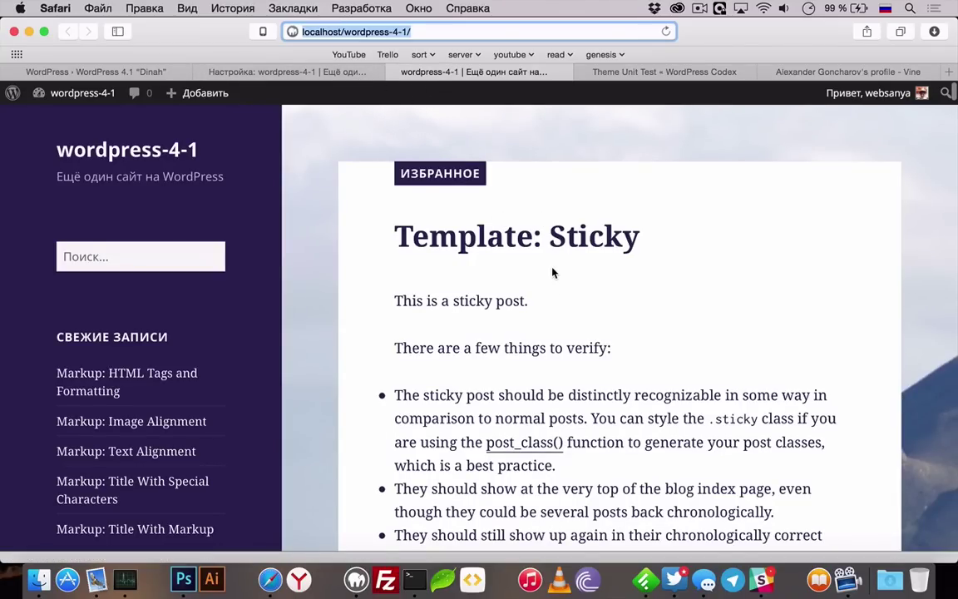
- Look over the home page, the Twenty Fifteen section of the WordPress 4.1 announcement, and the background settings in the customizer
{"action": "scroll", "coordinate": [551, 273], "scroll_direction": "down", "scroll_amount": 15}
{"action": "scroll", "coordinate": [552, 273], "scroll_direction": "up", "scroll_amount": 15}
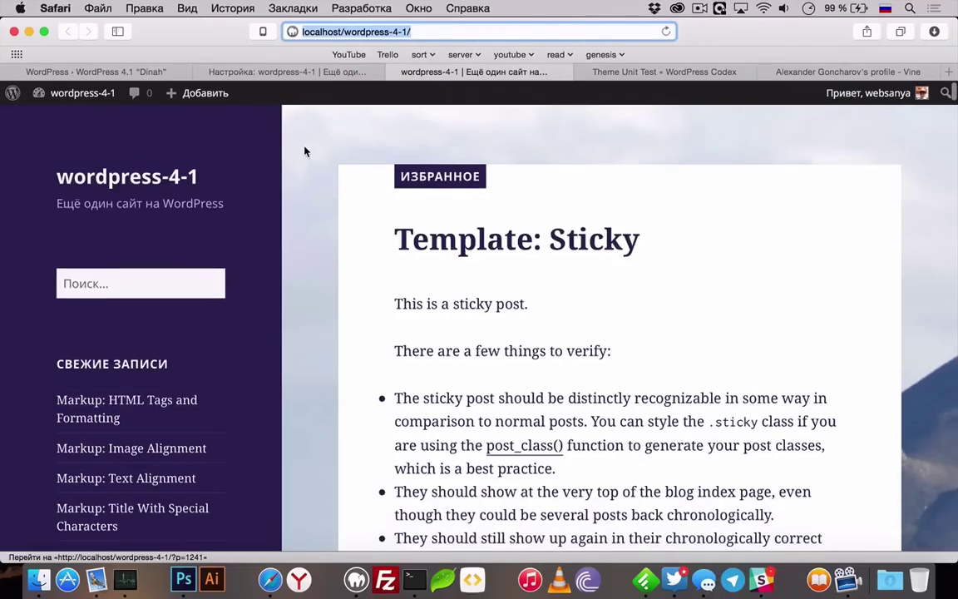
{"action": "left_click", "coordinate": [176, 71]}
{"action": "scroll", "coordinate": [348, 279], "scroll_direction": "down", "scroll_amount": 10}
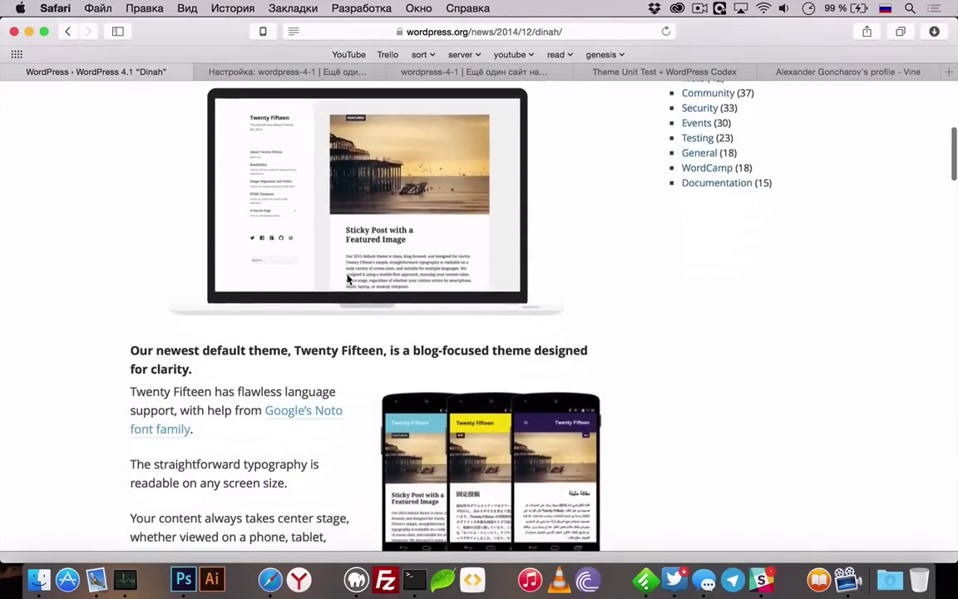
{"action": "scroll", "coordinate": [348, 279], "scroll_direction": "up", "scroll_amount": 1}
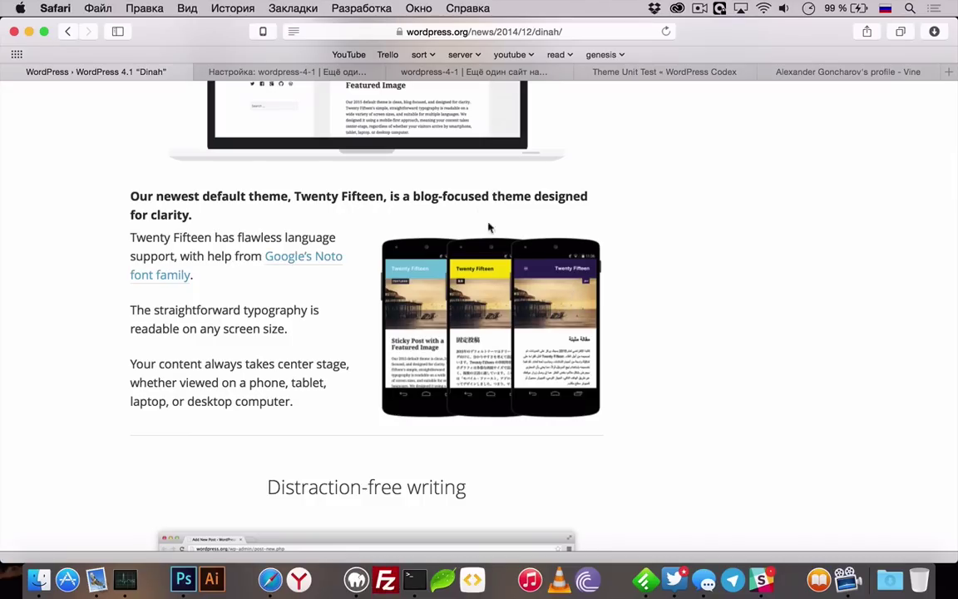
{"action": "left_click", "coordinate": [314, 72]}
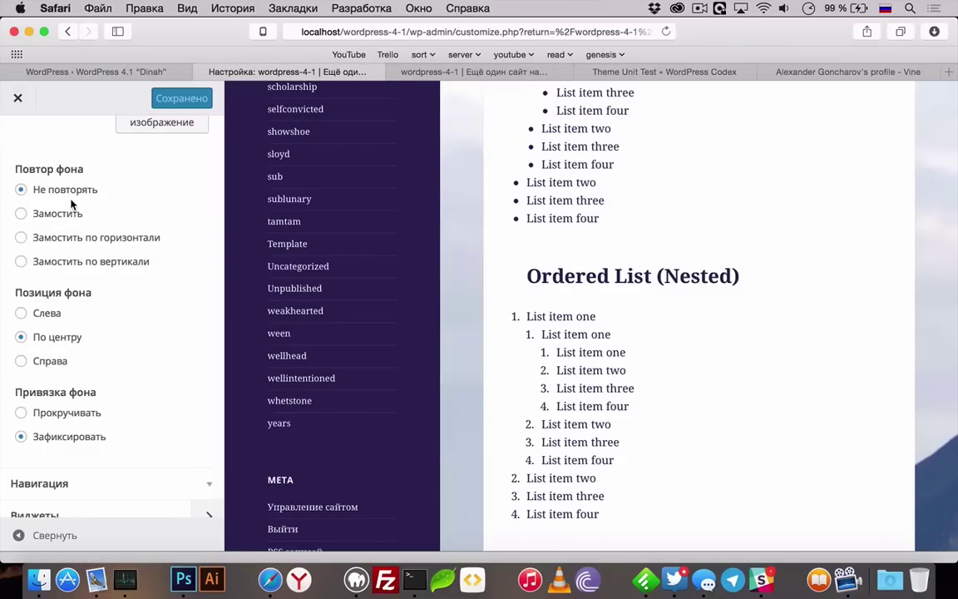
{"action": "scroll", "coordinate": [75, 226], "scroll_direction": "down", "scroll_amount": 2}
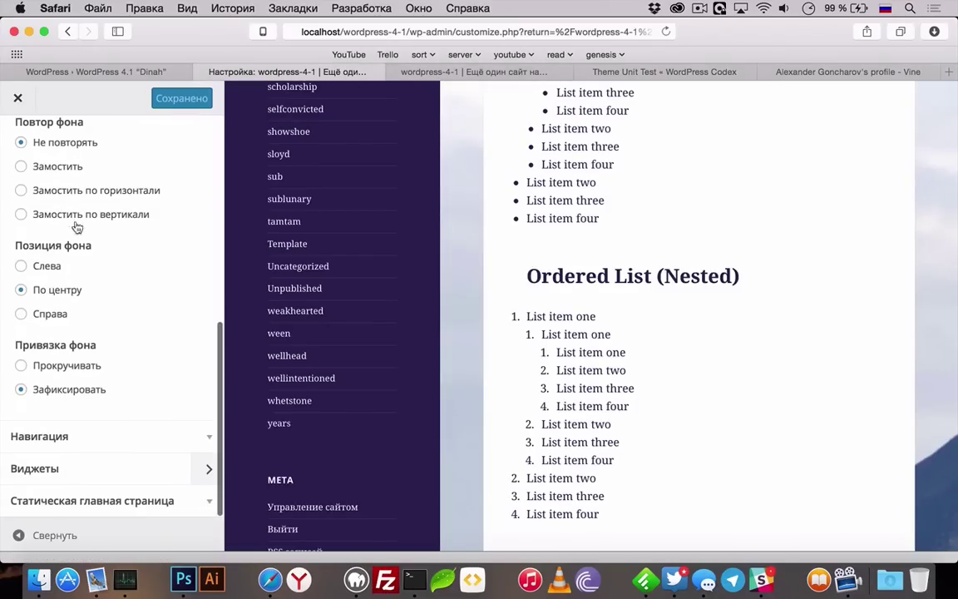
- Close the customizer, go to the wordpress-4-1 site's dashboard and start a new post
{"action": "left_click", "coordinate": [201, 72]}
{"action": "mouse_move", "coordinate": [67, 94]}
{"action": "left_click", "coordinate": [66, 120]}
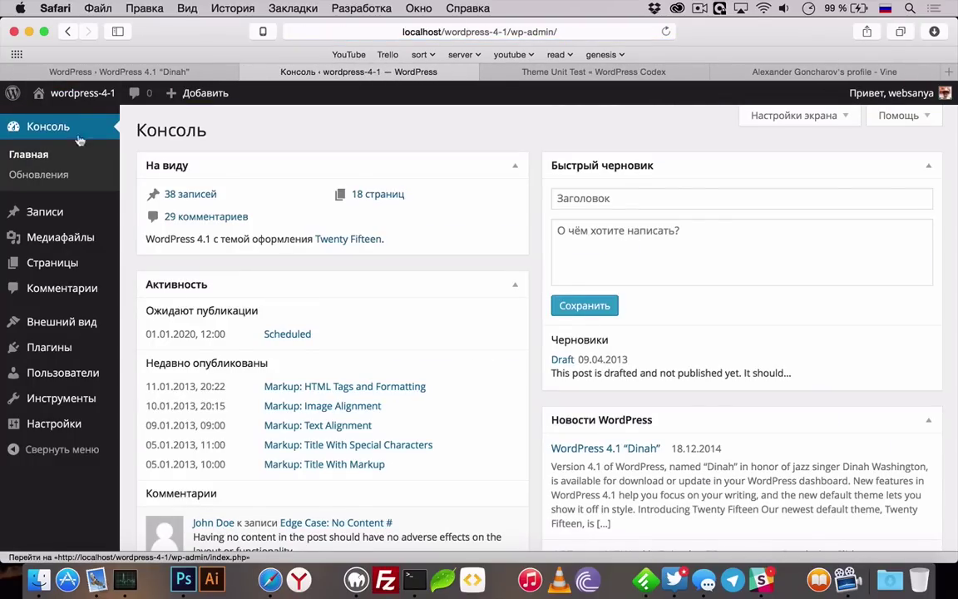
{"action": "mouse_move", "coordinate": [100, 216]}
{"action": "left_click", "coordinate": [146, 236]}
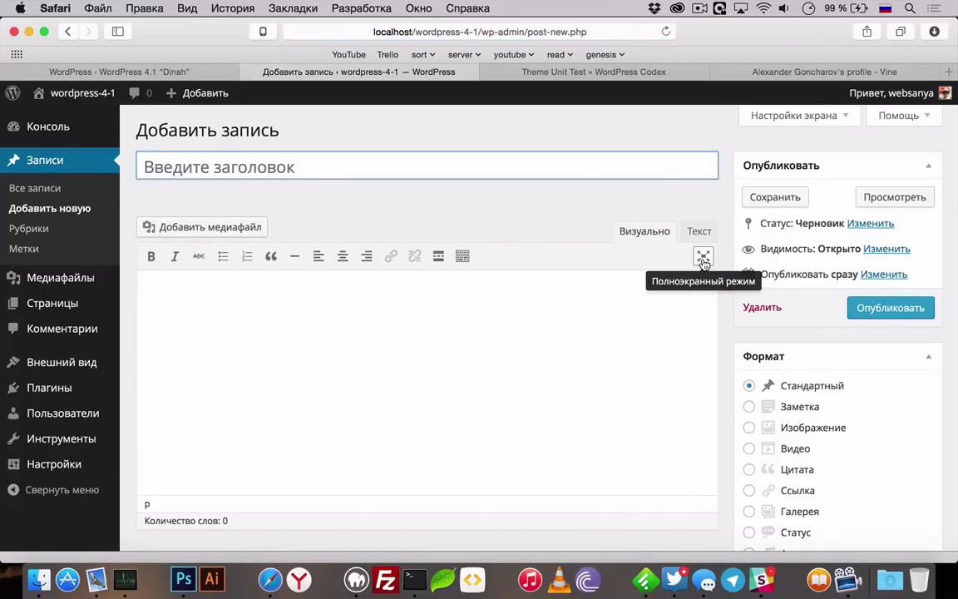
- Enable distraction-free writing and give the post the text 'Съешь еще этих мягких французских булок, да выпей чаю.' and the title 'Тестовый заголовок'
{"action": "left_click", "coordinate": [702, 259]}
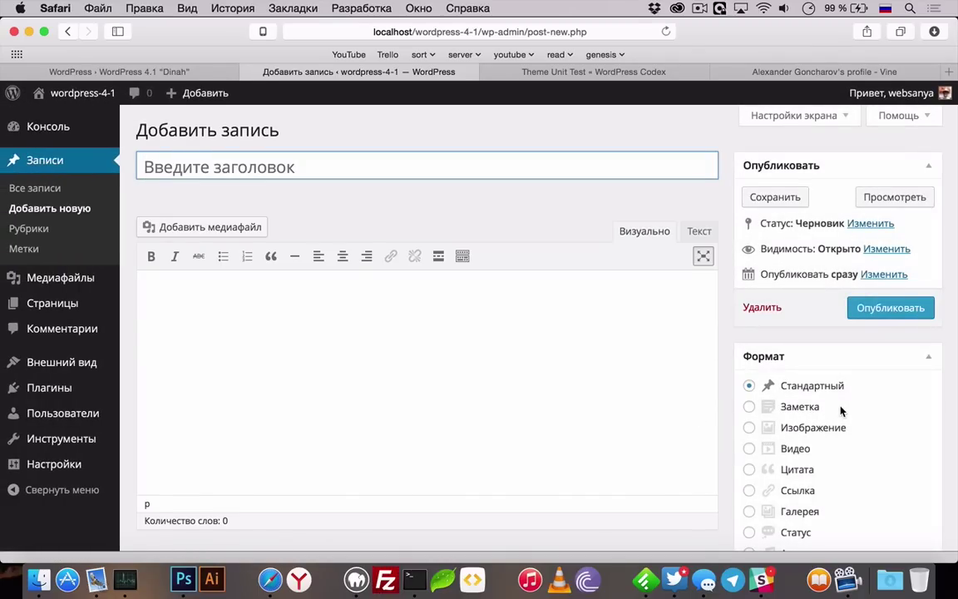
{"action": "left_click", "coordinate": [529, 359]}
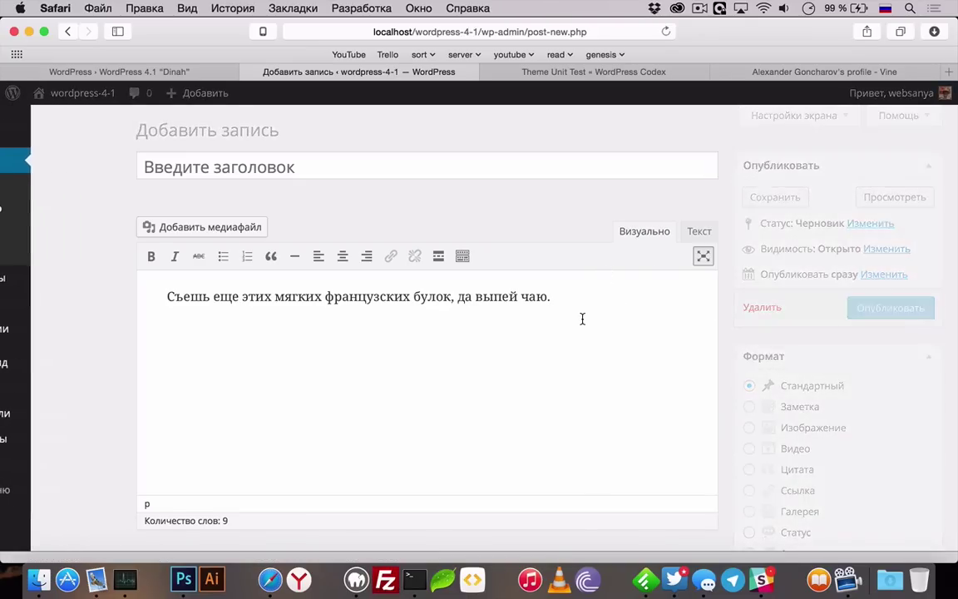
{"action": "left_click", "coordinate": [362, 168]}
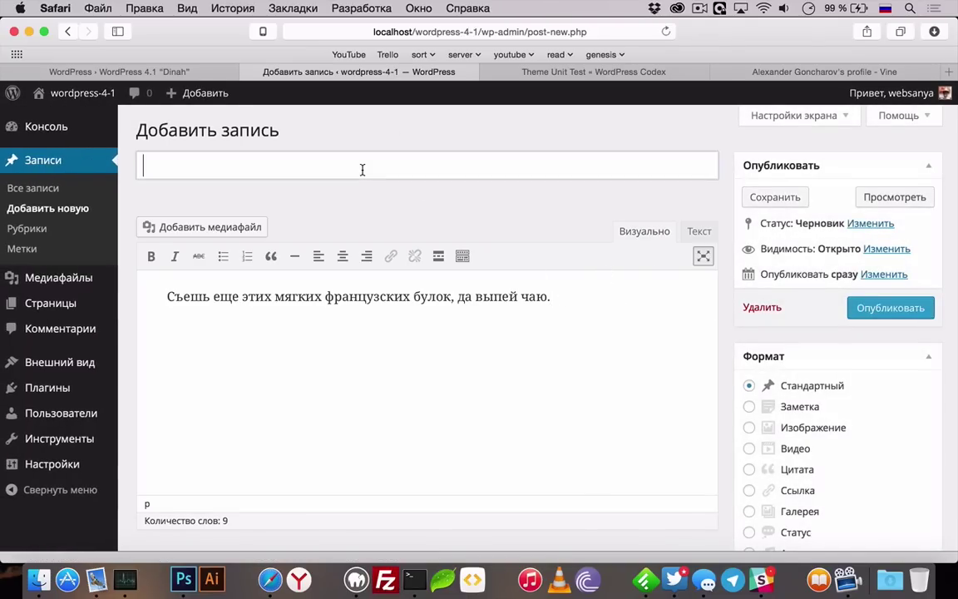
{"action": "type", "text": "Te"}
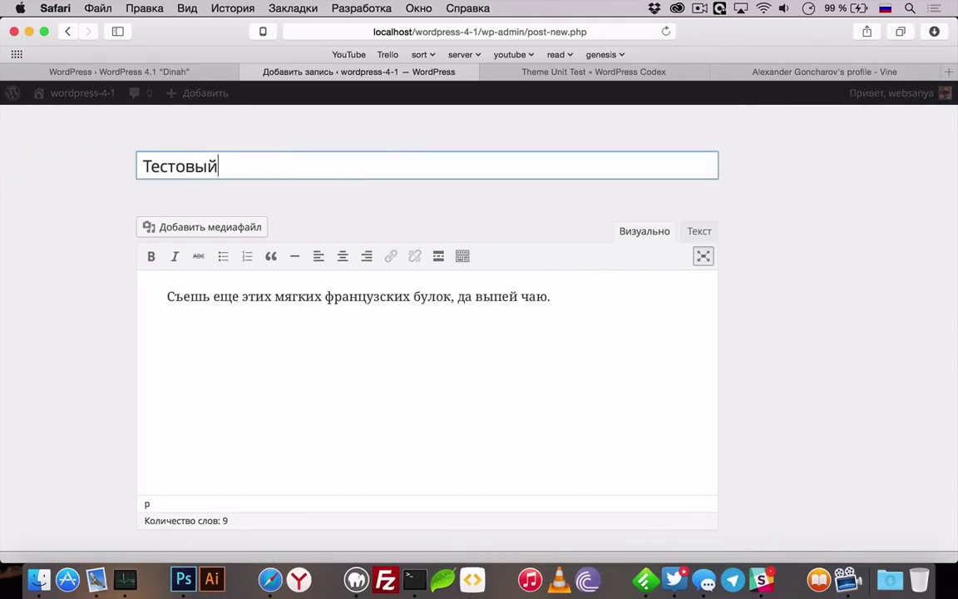
{"action": "left_click", "coordinate": [547, 319]}
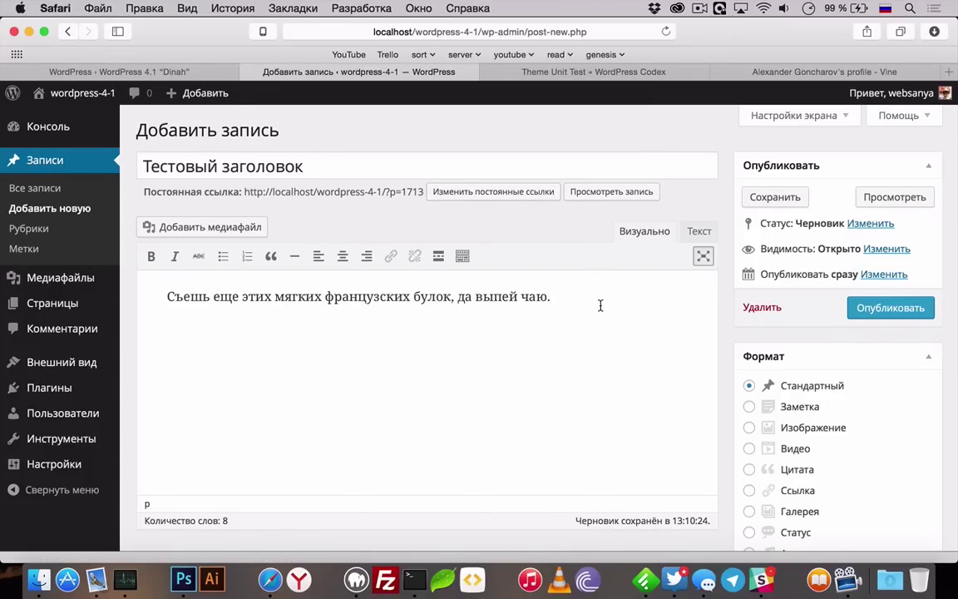
- Switch to the Vine profile and copy the link to the post page of the displayed cooking video
{"action": "left_click", "coordinate": [779, 73]}
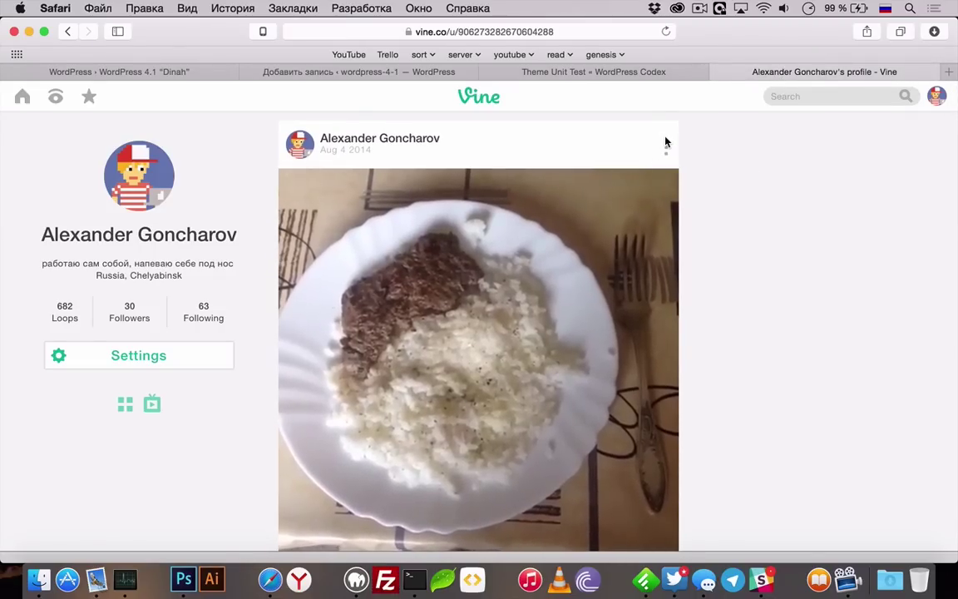
{"action": "left_click", "coordinate": [665, 145]}
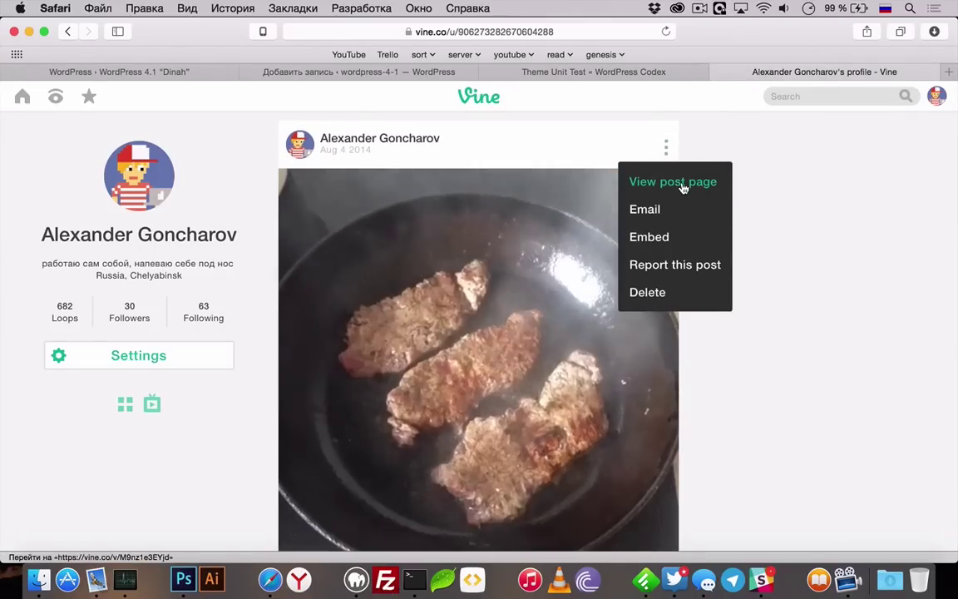
{"action": "right_click", "coordinate": [682, 181]}
{"action": "left_click", "coordinate": [735, 292]}
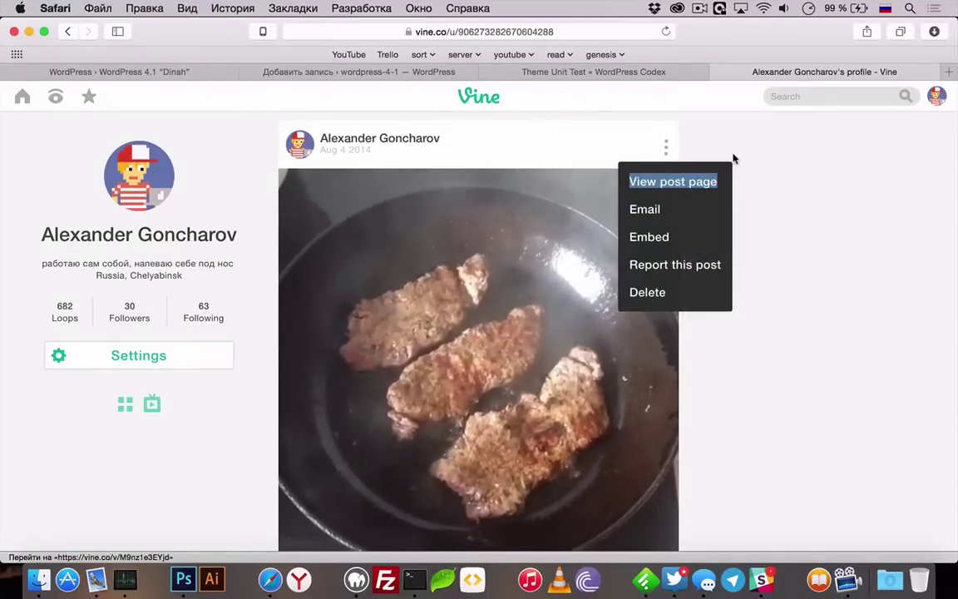
{"action": "key", "text": "super+t"}
{"action": "type", "text": "https://vine.co/v/M9nz1e3EYjd"}
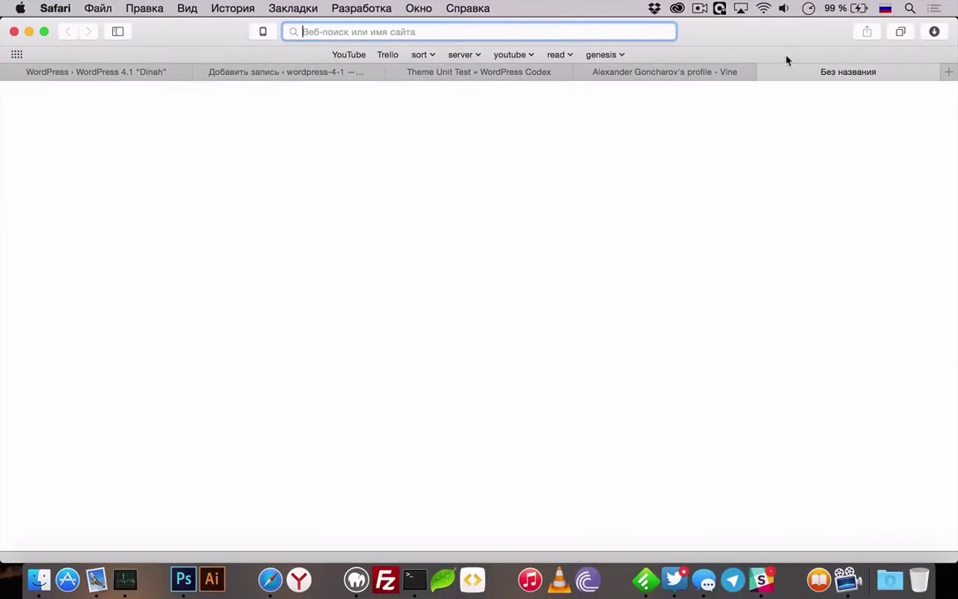
{"action": "left_click", "coordinate": [762, 72]}
- Return to the post being written and paste the Vine link on its own line below the text
{"action": "left_click", "coordinate": [407, 71]}
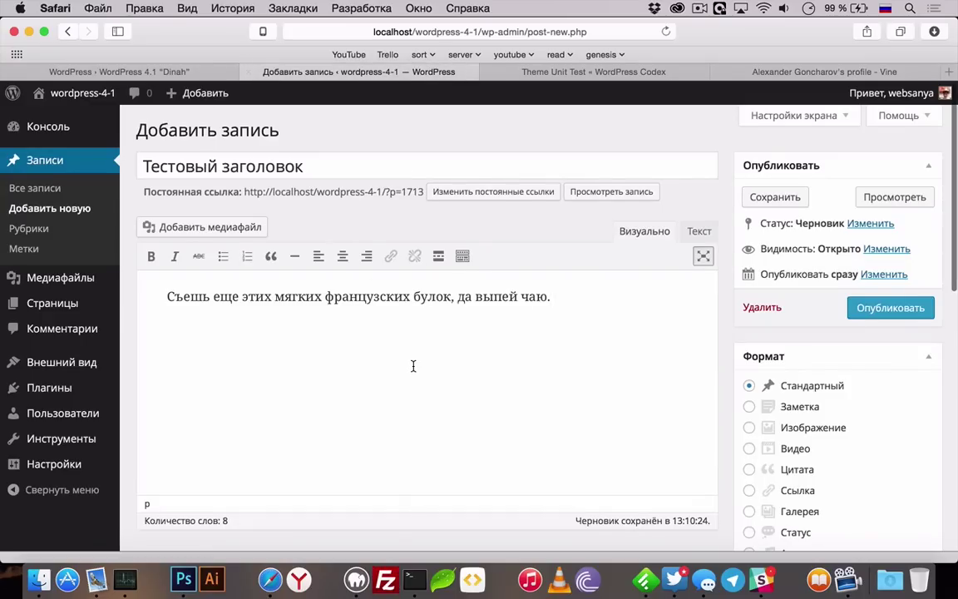
{"action": "key", "text": "Return"}
{"action": "key", "text": "super+v"}
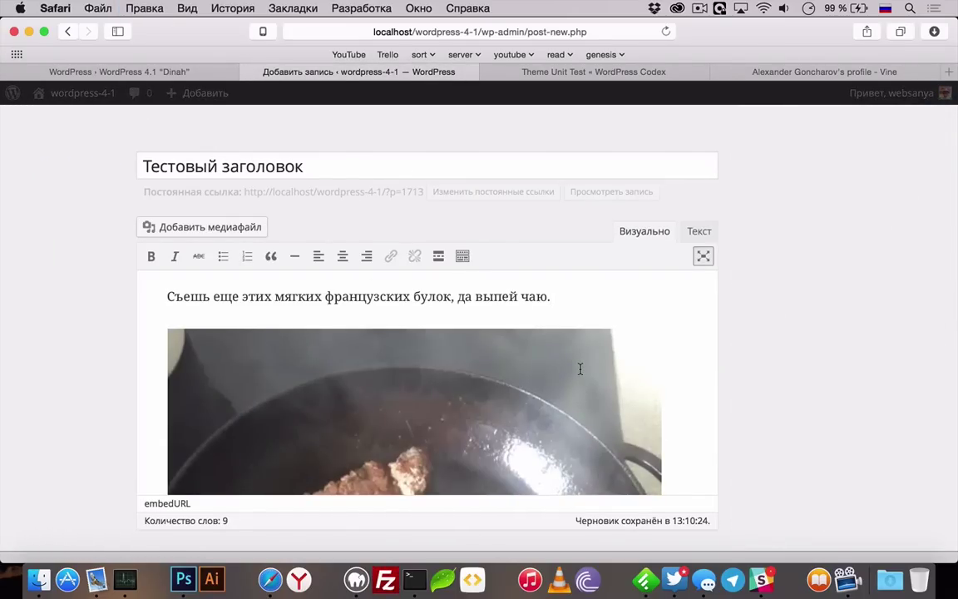
- Set the post's format to Видео and publish the post
{"action": "scroll", "coordinate": [681, 346], "scroll_direction": "down", "scroll_amount": 2}
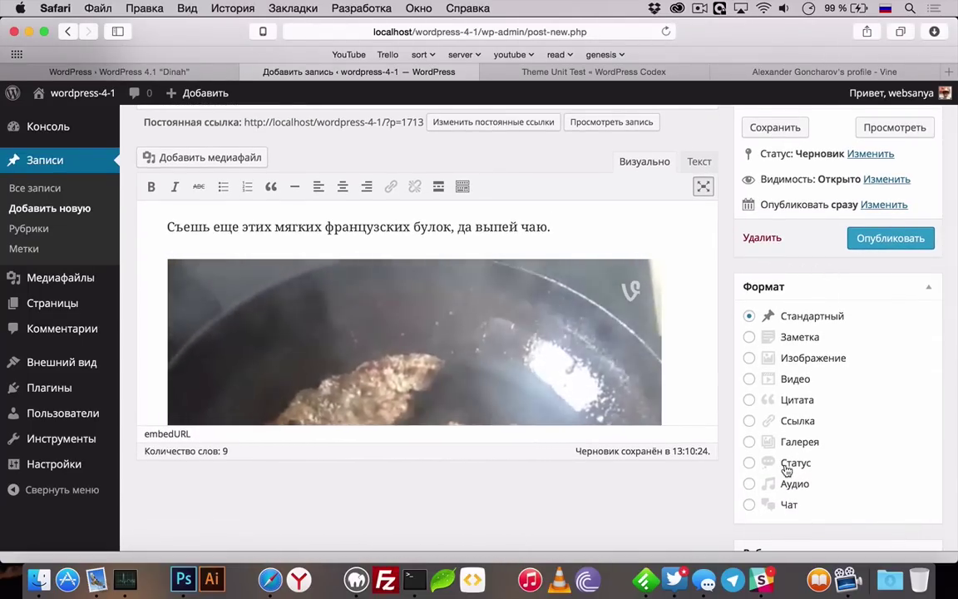
{"action": "left_click", "coordinate": [788, 376]}
{"action": "left_click", "coordinate": [877, 240]}
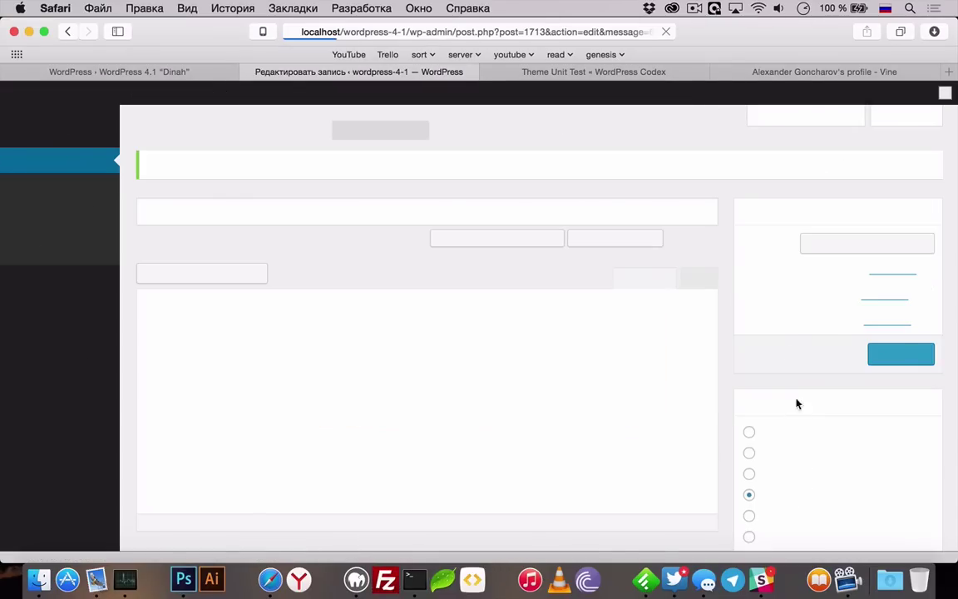
- View the published post and its metadata, and check the Twenty Fifteen description in the WordPress 4.1 announcement
{"action": "left_click", "coordinate": [286, 163]}
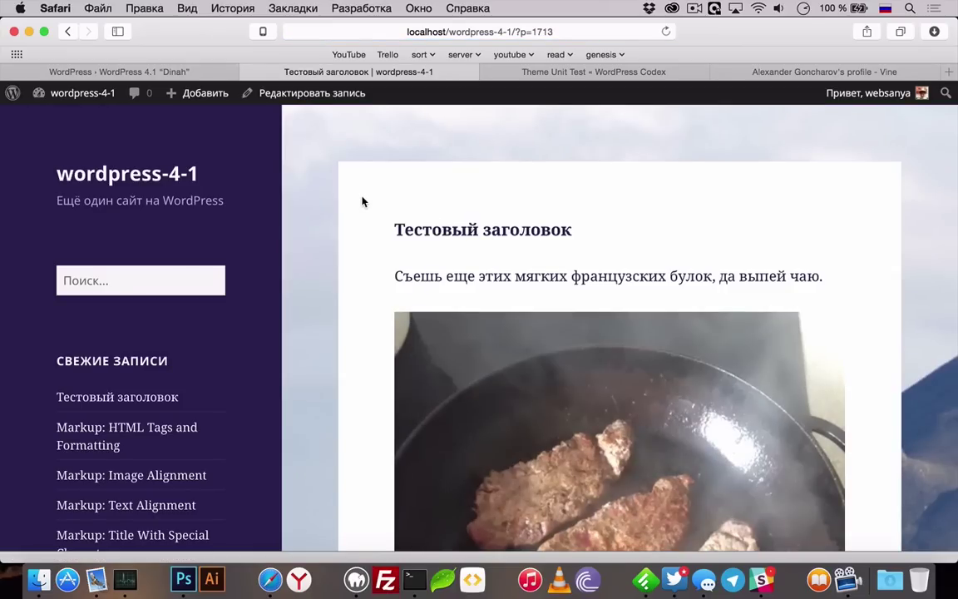
{"action": "scroll", "coordinate": [363, 198], "scroll_direction": "down", "scroll_amount": 10}
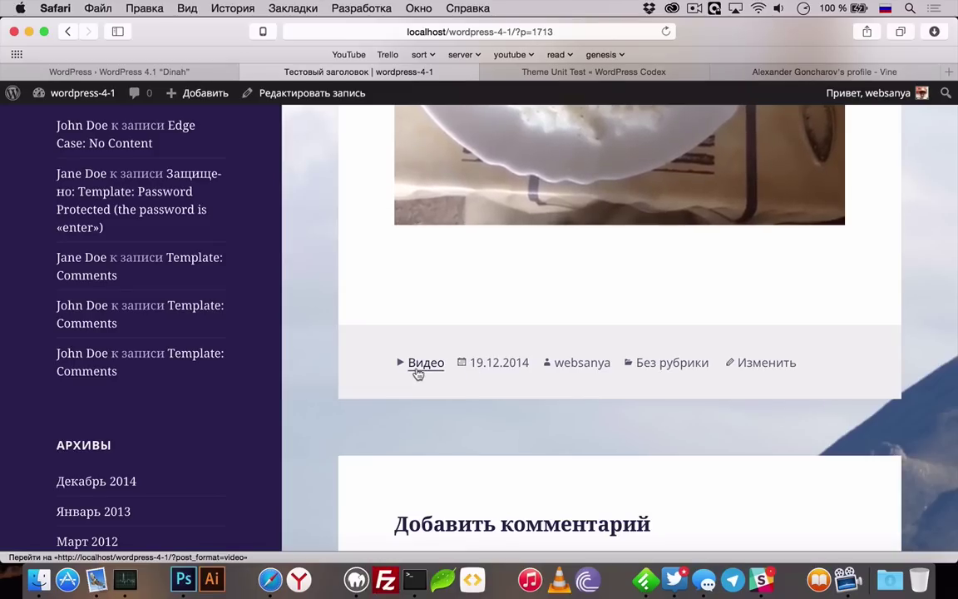
{"action": "scroll", "coordinate": [410, 365], "scroll_direction": "up", "scroll_amount": 3}
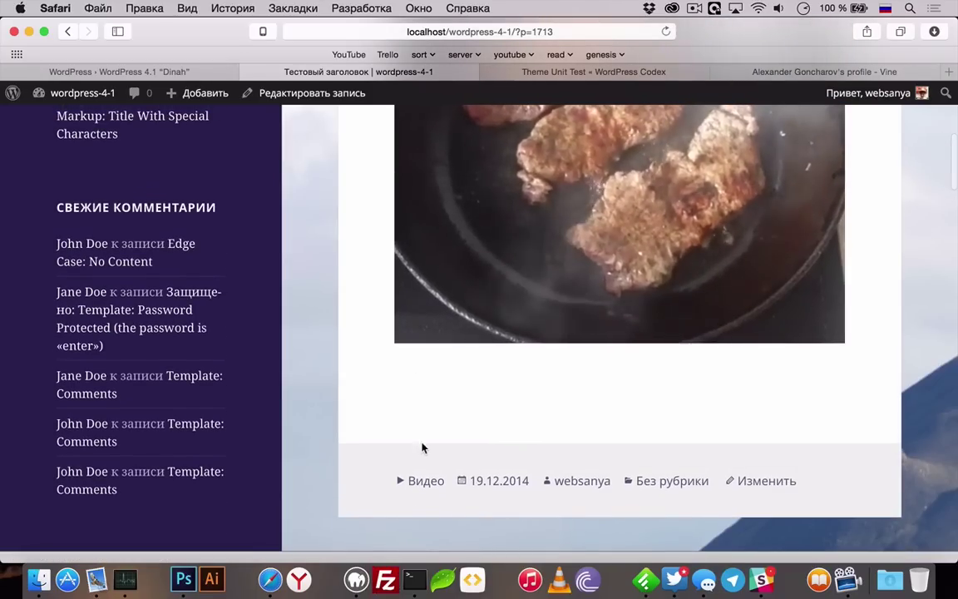
{"action": "left_click", "coordinate": [152, 70]}
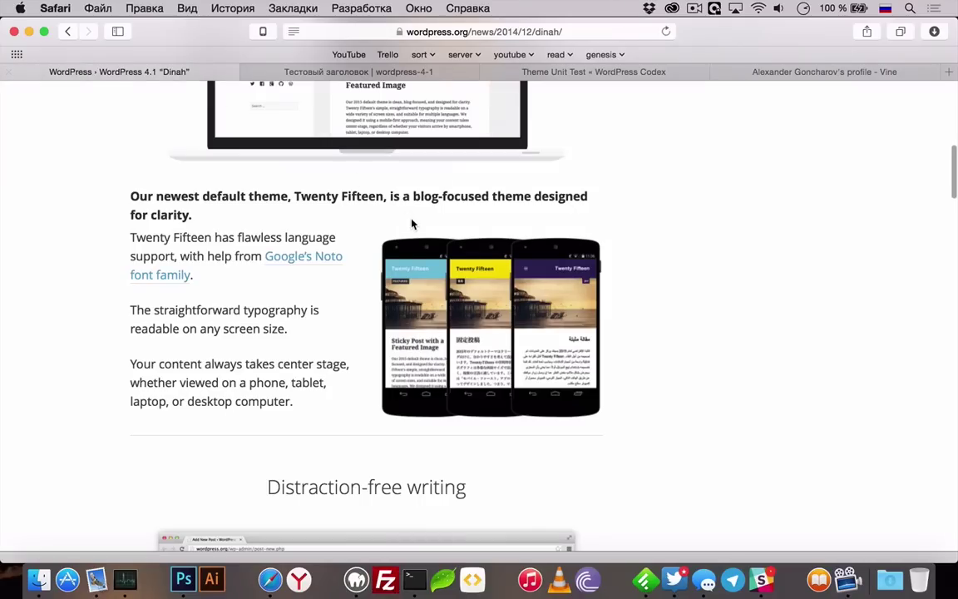
{"action": "scroll", "coordinate": [370, 196], "scroll_direction": "down", "scroll_amount": 1}
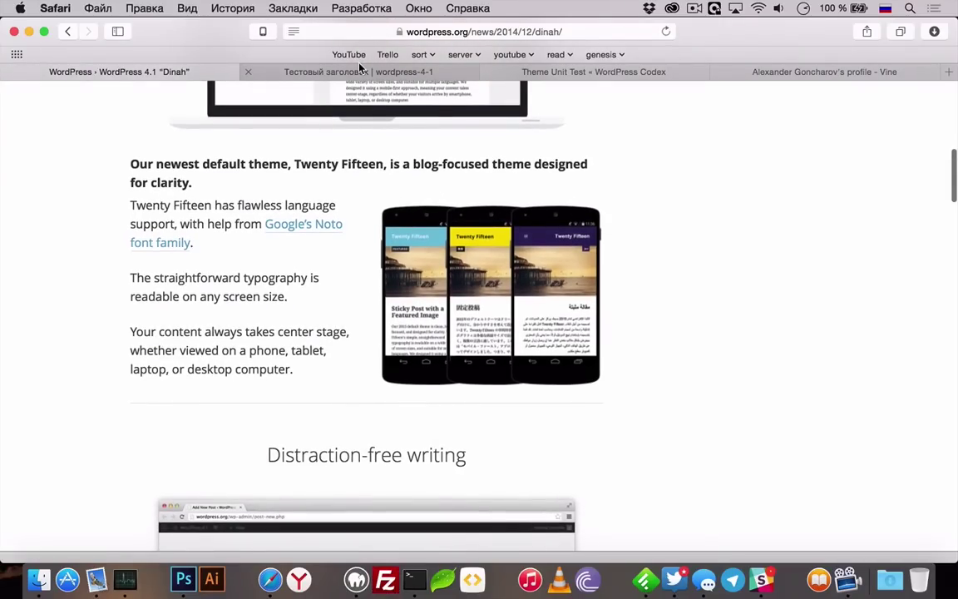
{"action": "left_click", "coordinate": [359, 68]}
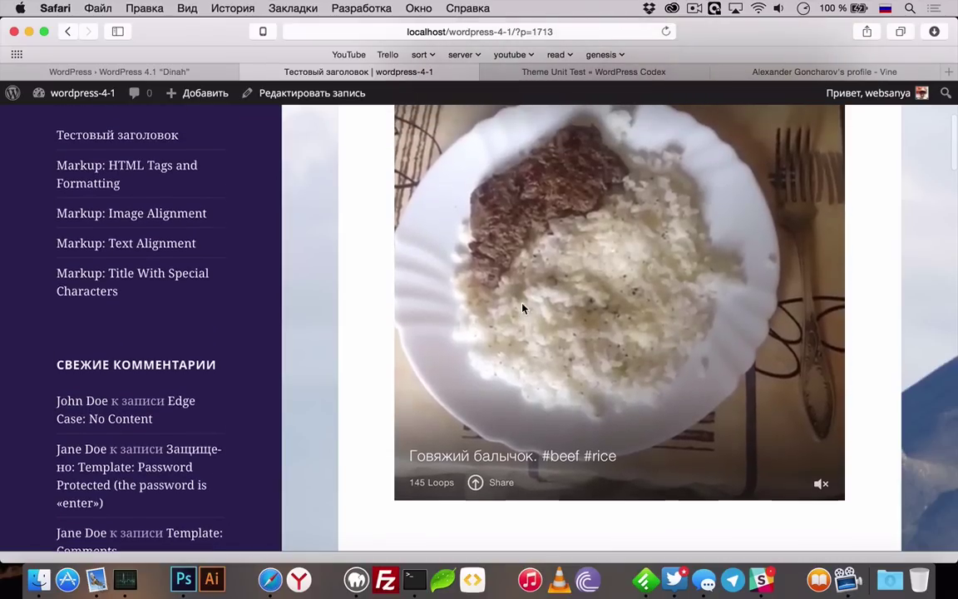
- Examine the embedded Vine video in the published post, along with the metadata below it and the title above
{"action": "scroll", "coordinate": [522, 308], "scroll_direction": "up", "scroll_amount": 1}
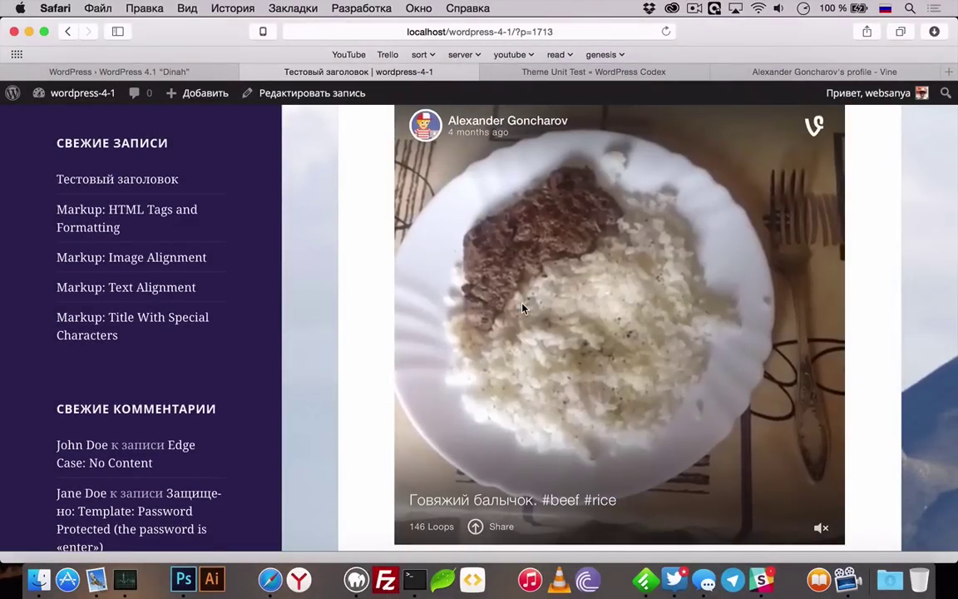
{"action": "scroll", "coordinate": [522, 308], "scroll_direction": "down", "scroll_amount": 5}
{"action": "scroll", "coordinate": [432, 452], "scroll_direction": "up", "scroll_amount": 1}
{"action": "scroll", "coordinate": [432, 452], "scroll_direction": "up", "scroll_amount": 1}
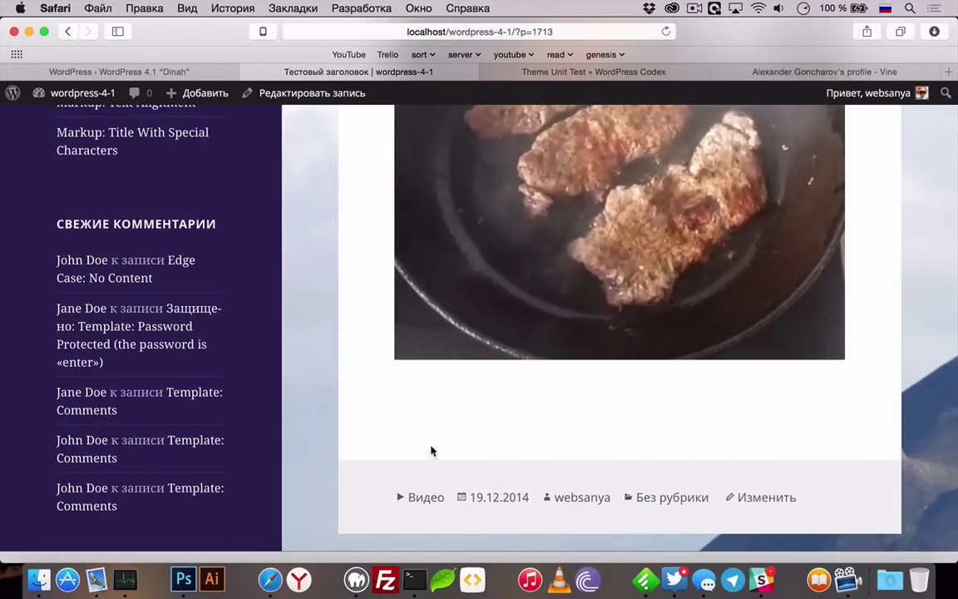
{"action": "scroll", "coordinate": [431, 451], "scroll_direction": "up", "scroll_amount": 4}
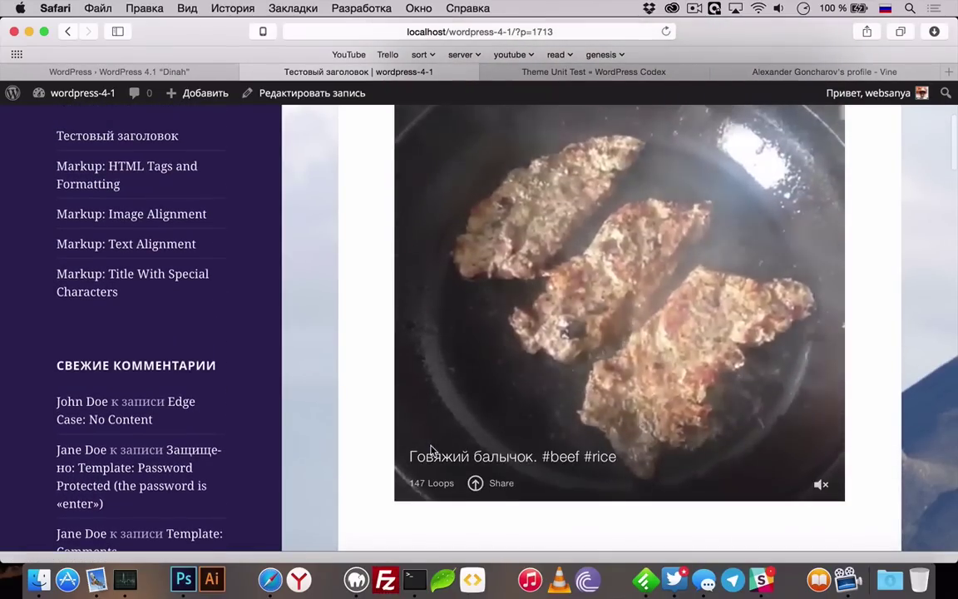
{"action": "scroll", "coordinate": [430, 451], "scroll_direction": "down", "scroll_amount": 5}
{"action": "scroll", "coordinate": [430, 451], "scroll_direction": "up", "scroll_amount": 1}
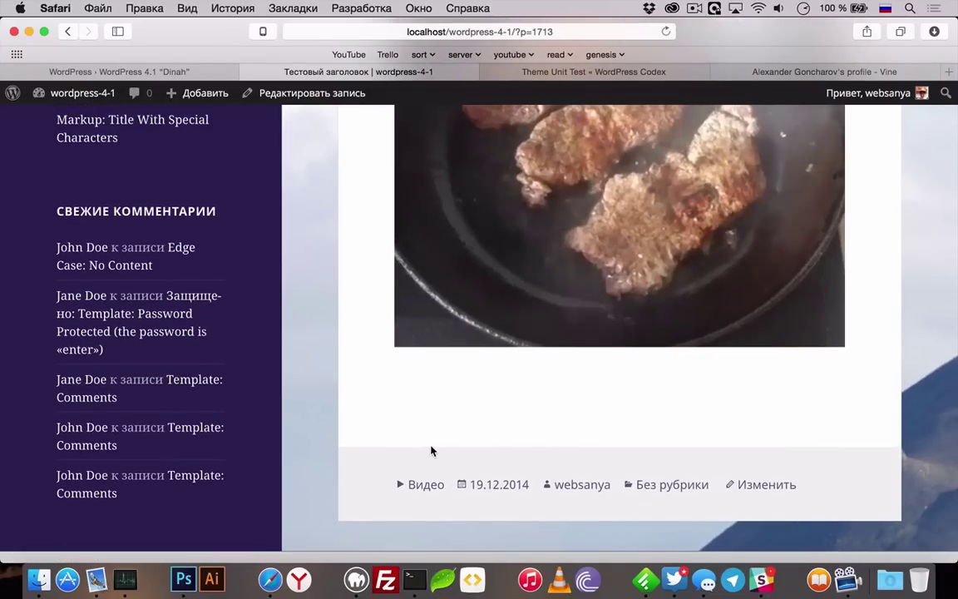
{"action": "scroll", "coordinate": [431, 451], "scroll_direction": "up", "scroll_amount": 2}
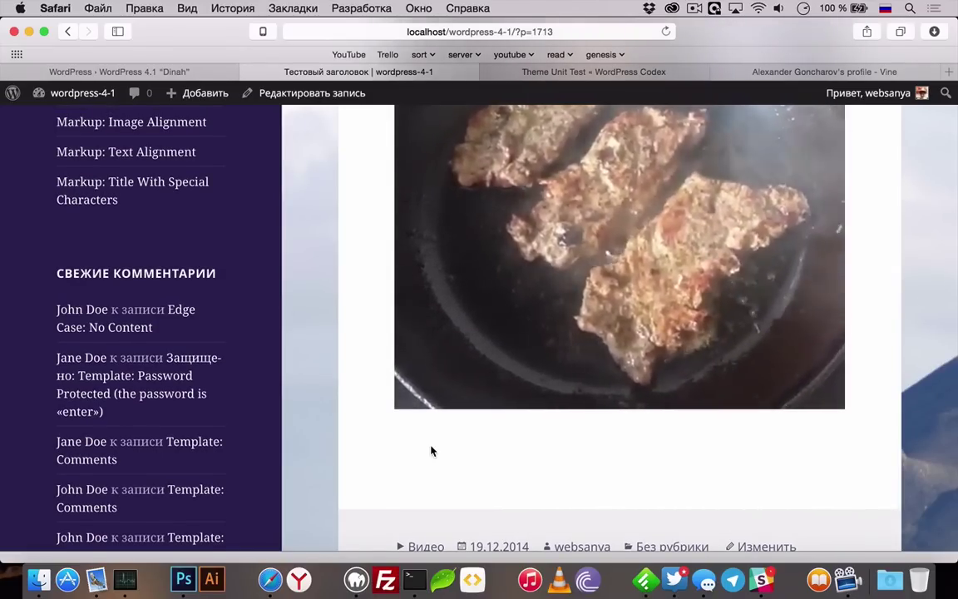
{"action": "scroll", "coordinate": [430, 450], "scroll_direction": "up", "scroll_amount": 2}
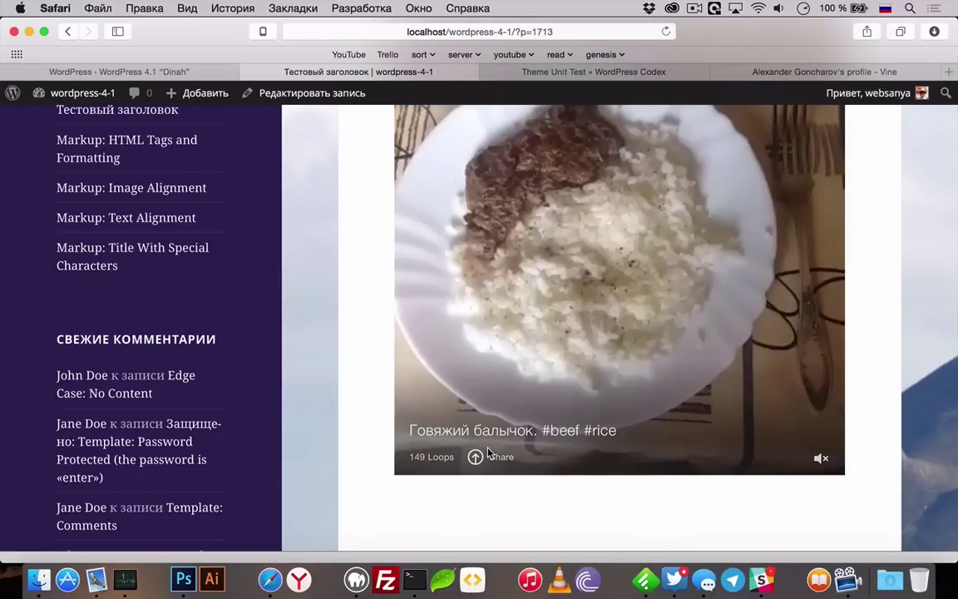
{"action": "scroll", "coordinate": [482, 454], "scroll_direction": "up", "scroll_amount": 2}
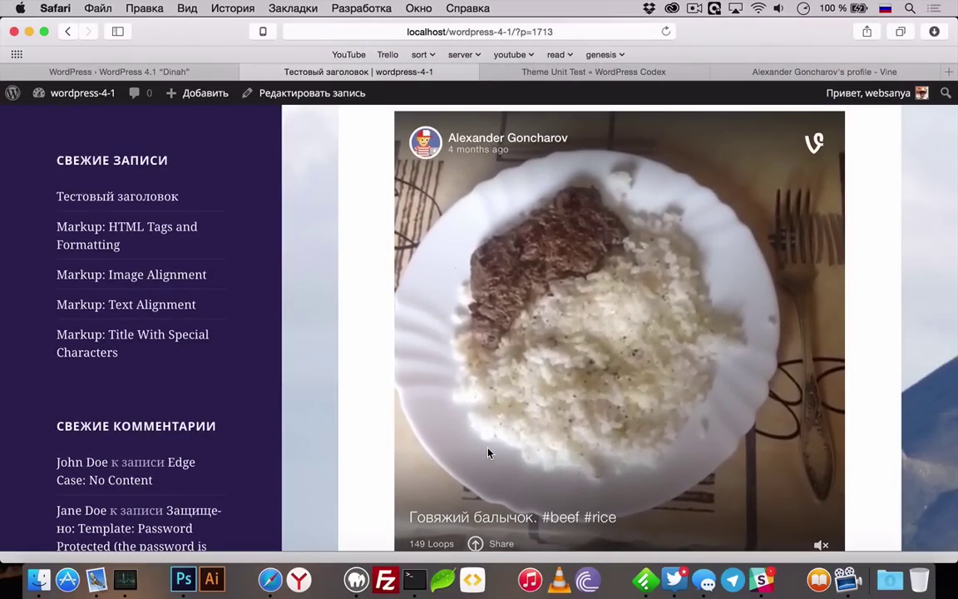
{"action": "scroll", "coordinate": [488, 453], "scroll_direction": "down", "scroll_amount": 1}
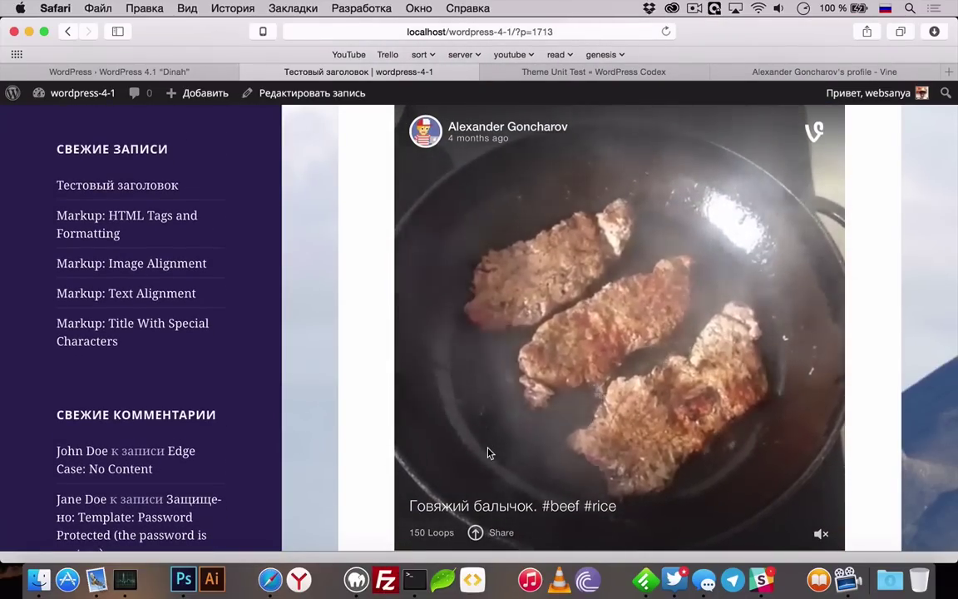
{"action": "scroll", "coordinate": [489, 453], "scroll_direction": "up", "scroll_amount": 2}
{"action": "scroll", "coordinate": [489, 453], "scroll_direction": "up", "scroll_amount": 3}
{"action": "scroll", "coordinate": [489, 453], "scroll_direction": "down", "scroll_amount": 5}
{"action": "scroll", "coordinate": [488, 453], "scroll_direction": "up", "scroll_amount": 5}
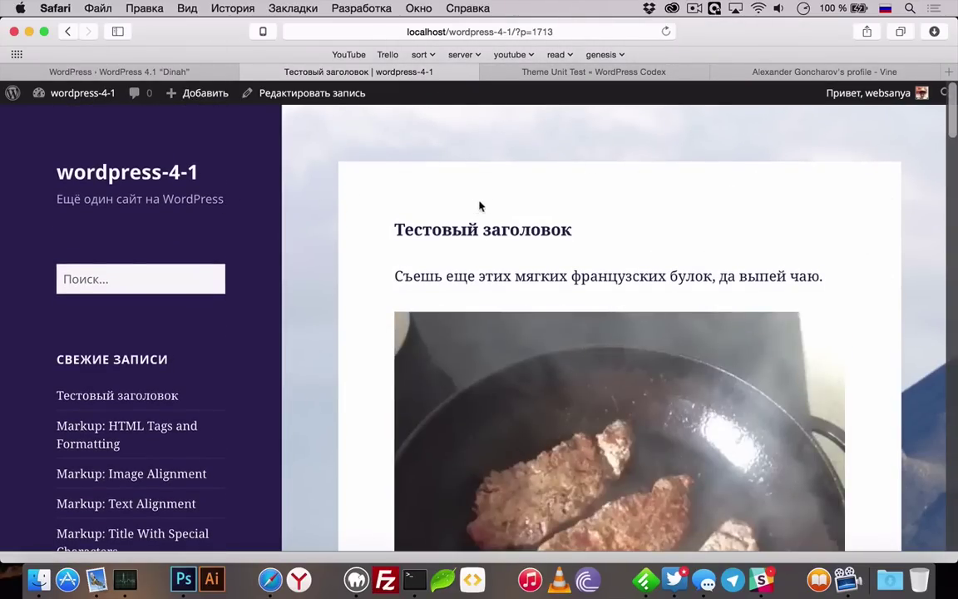
- Look over the published post from its embedded video down to the metadata and the comment form
{"action": "scroll", "coordinate": [716, 312], "scroll_direction": "down", "scroll_amount": 10}
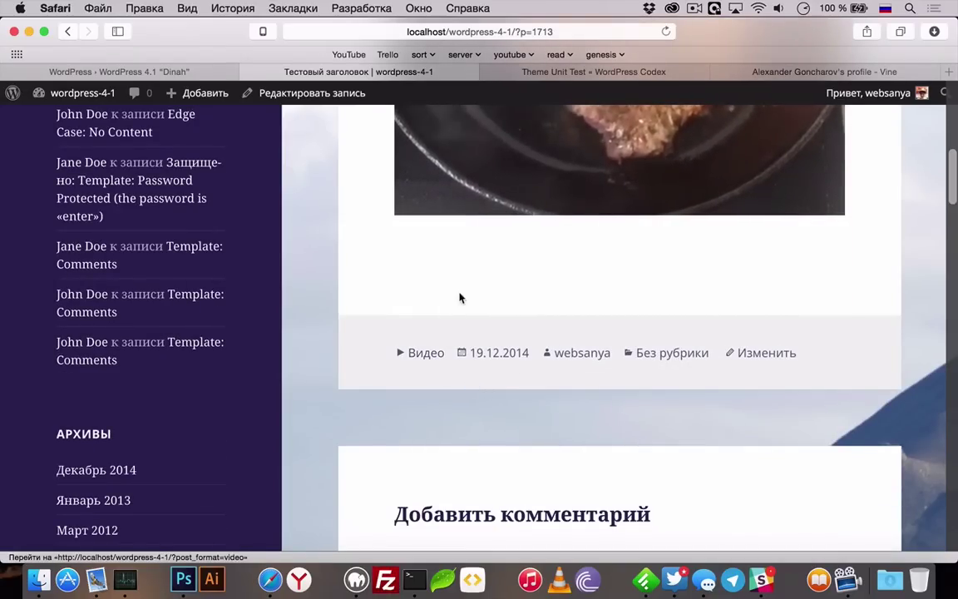
{"action": "scroll", "coordinate": [458, 291], "scroll_direction": "up", "scroll_amount": 8}
{"action": "scroll", "coordinate": [839, 208], "scroll_direction": "up", "scroll_amount": 3}
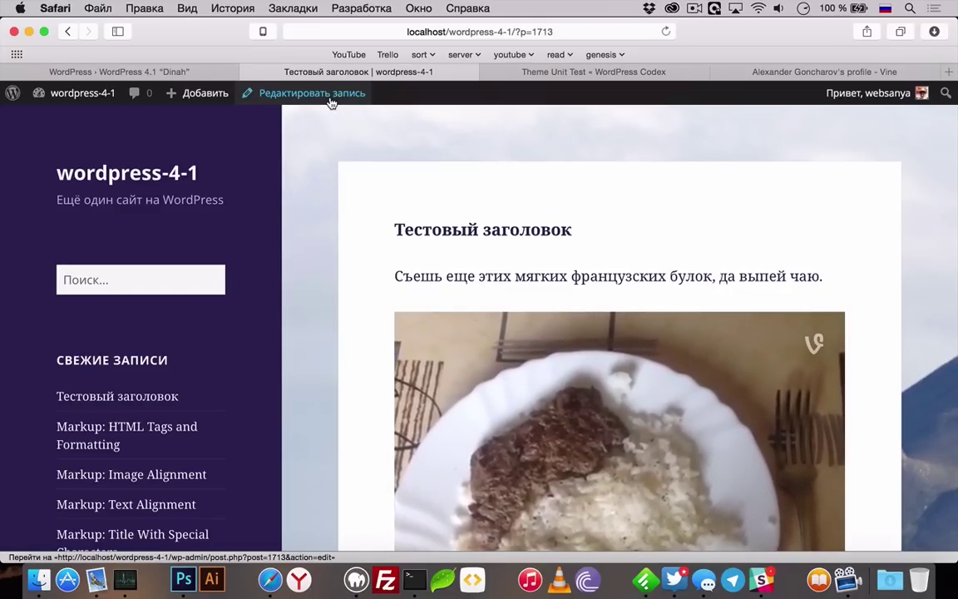
- Set the site language to English (United States) in the general settings and save the changes
{"action": "mouse_move", "coordinate": [88, 105]}
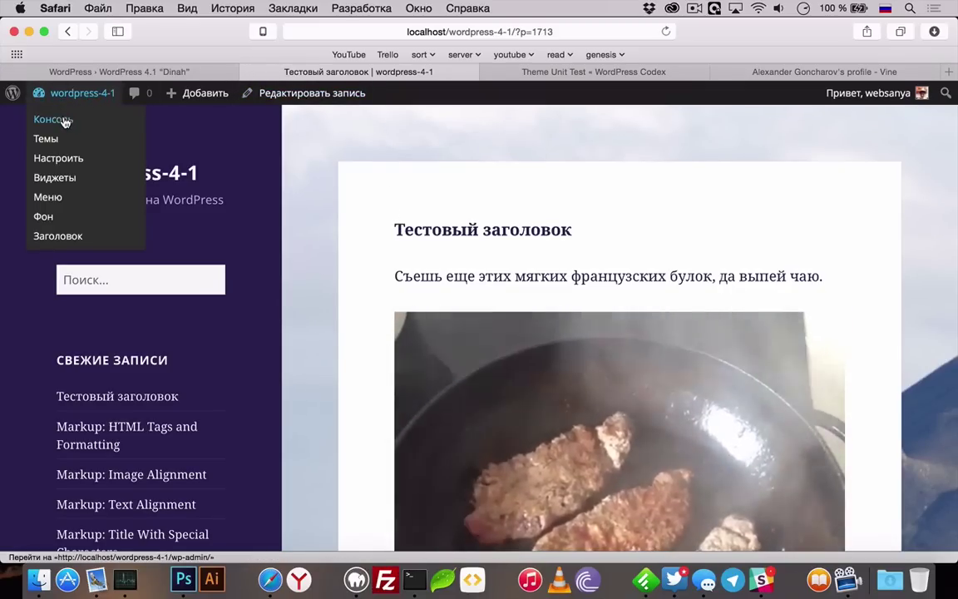
{"action": "left_click", "coordinate": [63, 119]}
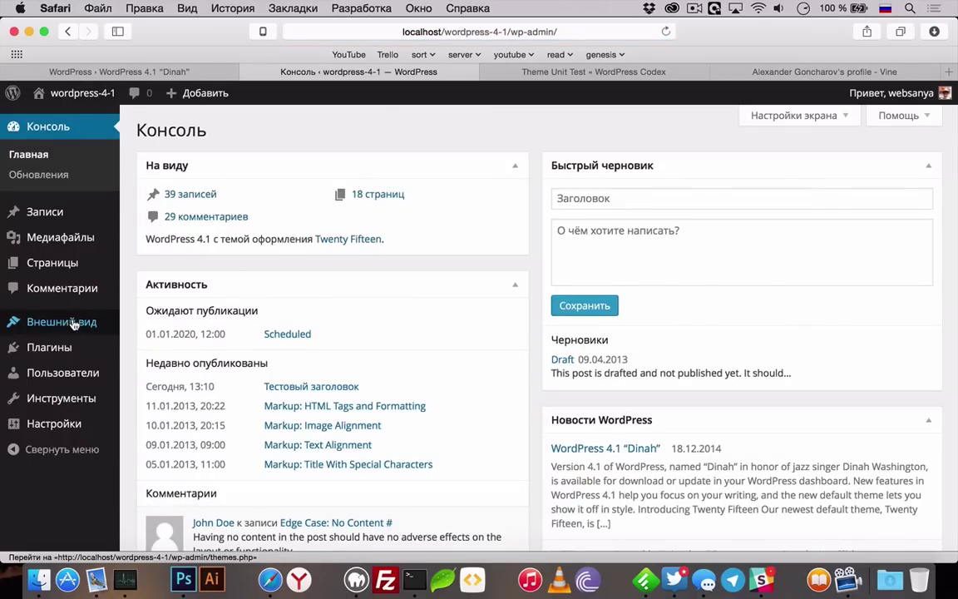
{"action": "mouse_move", "coordinate": [96, 423]}
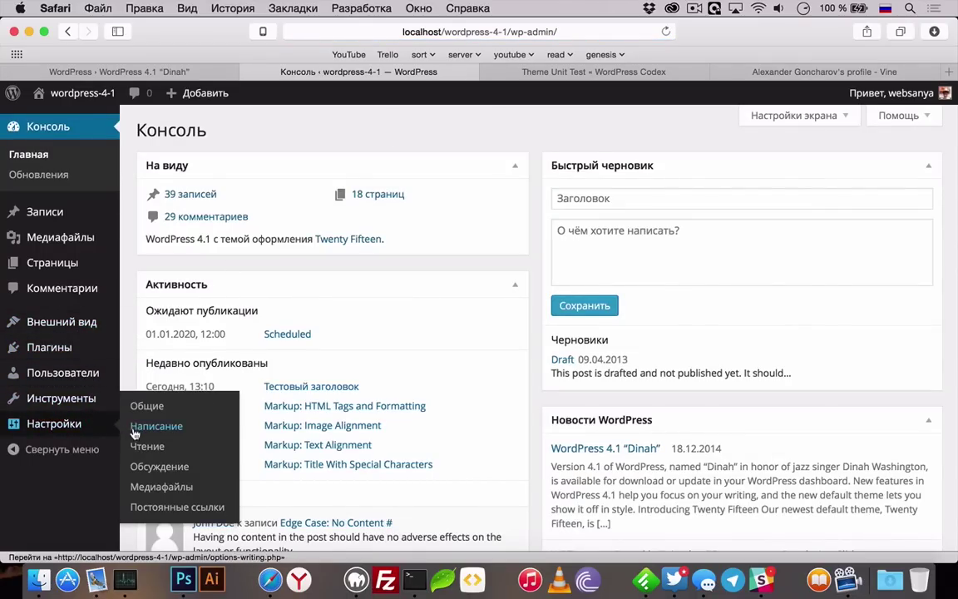
{"action": "scroll", "coordinate": [291, 444], "scroll_direction": "down", "scroll_amount": 10}
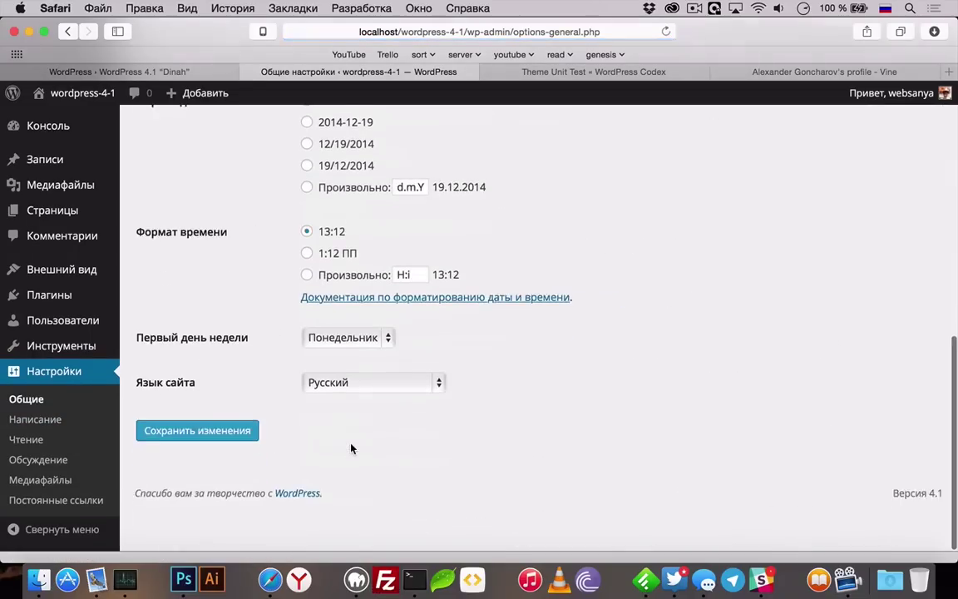
{"action": "left_click", "coordinate": [341, 424]}
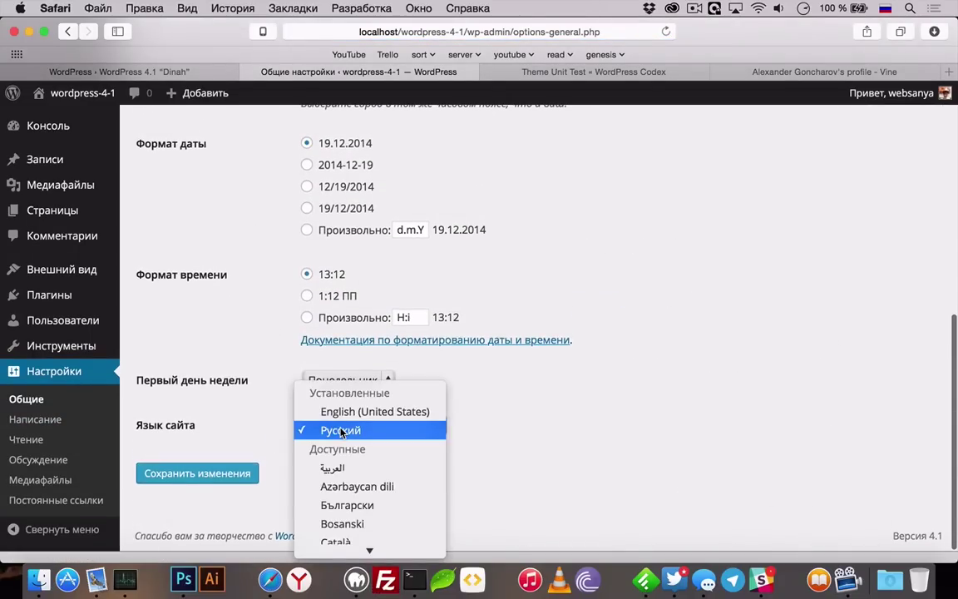
{"action": "left_click", "coordinate": [384, 412]}
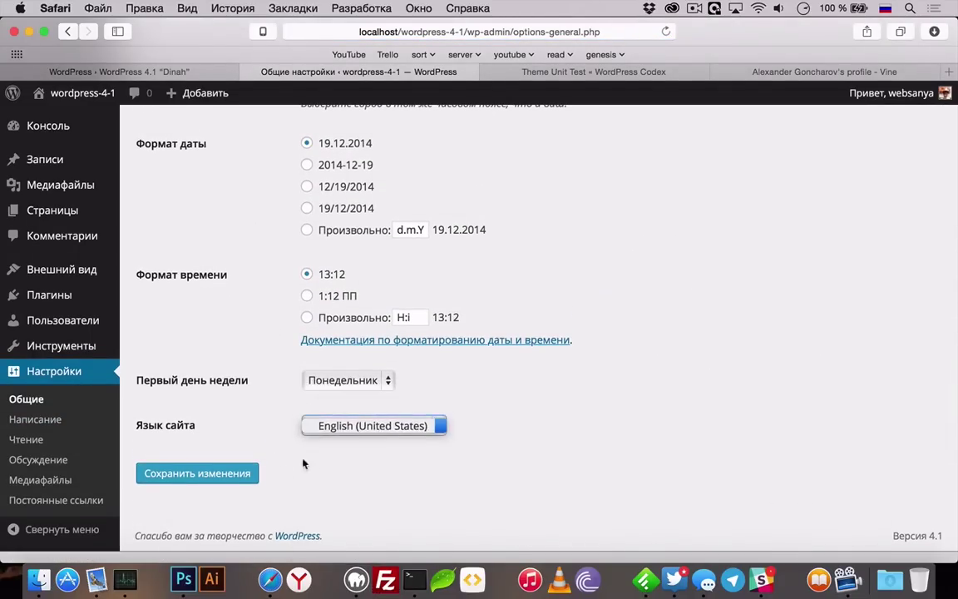
{"action": "left_click", "coordinate": [239, 474]}
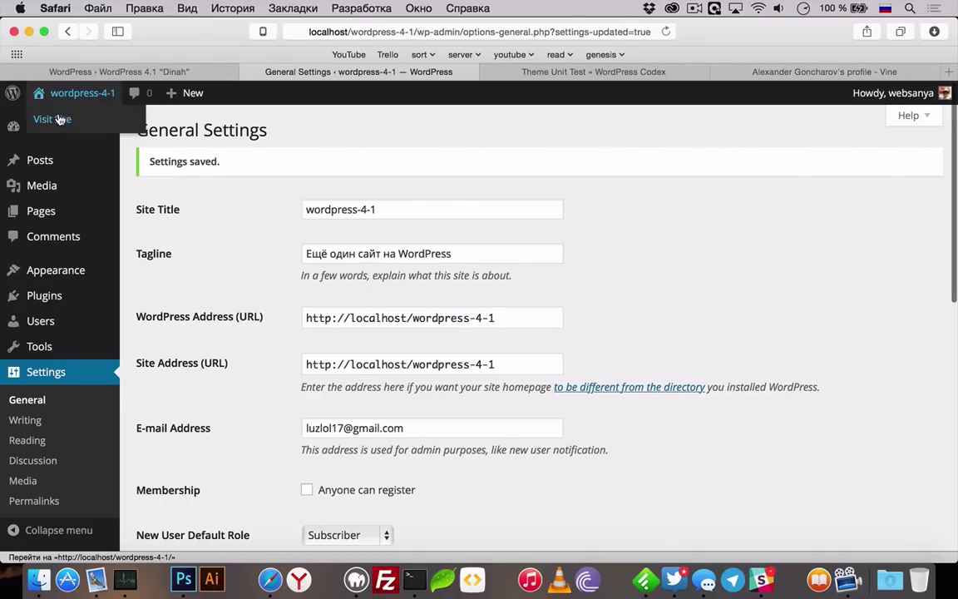
- Open the site's front page in a separate tab and examine the interface language in the sidebar, post labels and metadata
{"action": "left_click", "coordinate": [60, 119], "text": "super"}
{"action": "left_click", "coordinate": [399, 71]}
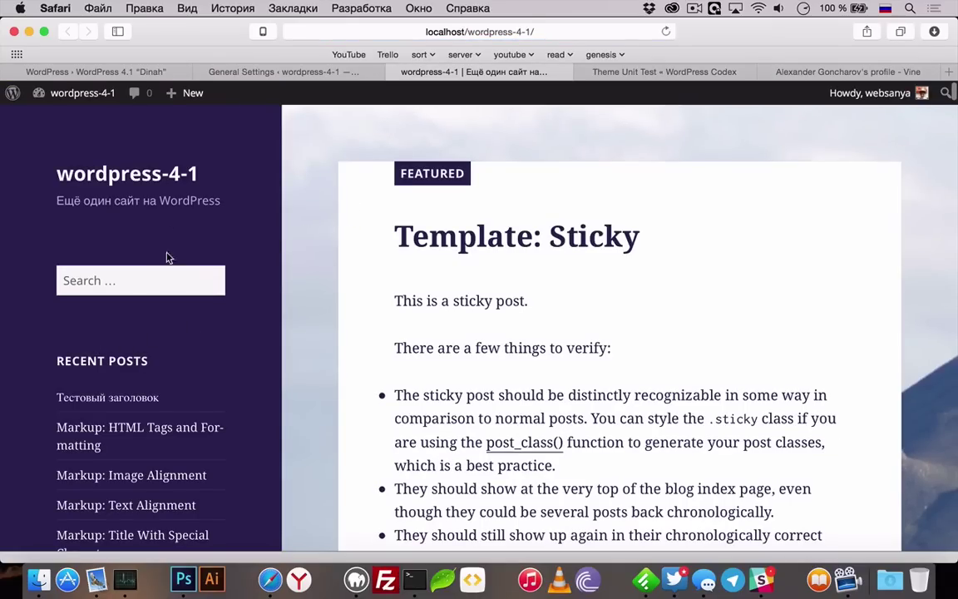
{"action": "scroll", "coordinate": [306, 243], "scroll_direction": "down", "scroll_amount": 5}
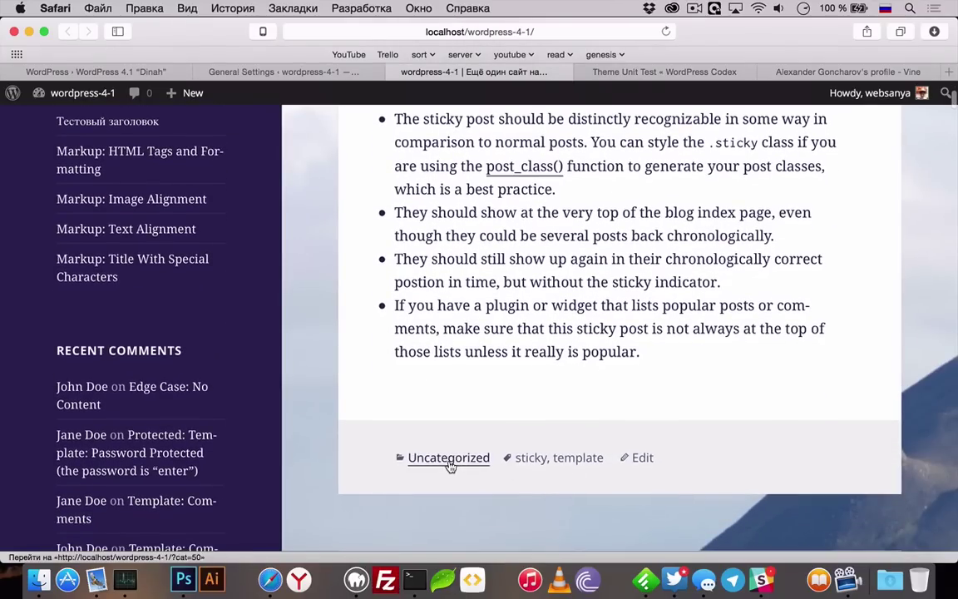
{"action": "scroll", "coordinate": [640, 467], "scroll_direction": "up", "scroll_amount": 6}
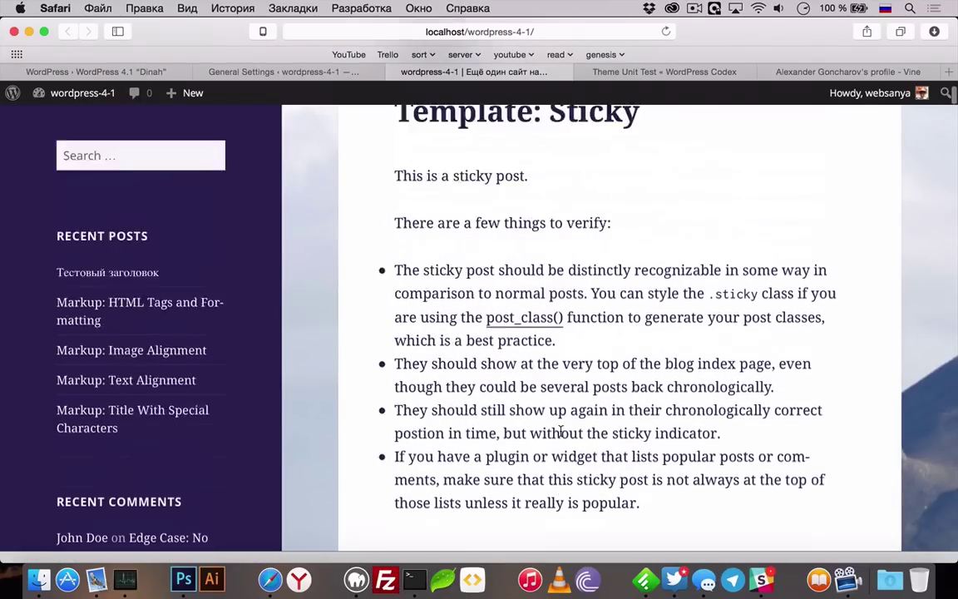
{"action": "scroll", "coordinate": [491, 250], "scroll_direction": "down", "scroll_amount": 7}
{"action": "scroll", "coordinate": [470, 350], "scroll_direction": "down", "scroll_amount": 10}
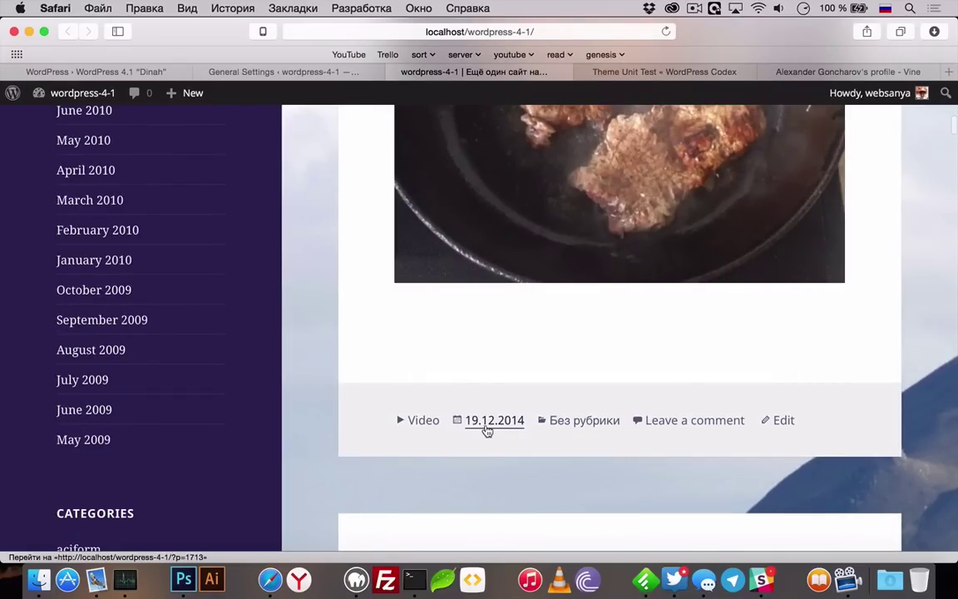
{"action": "scroll", "coordinate": [482, 430], "scroll_direction": "down", "scroll_amount": 10}
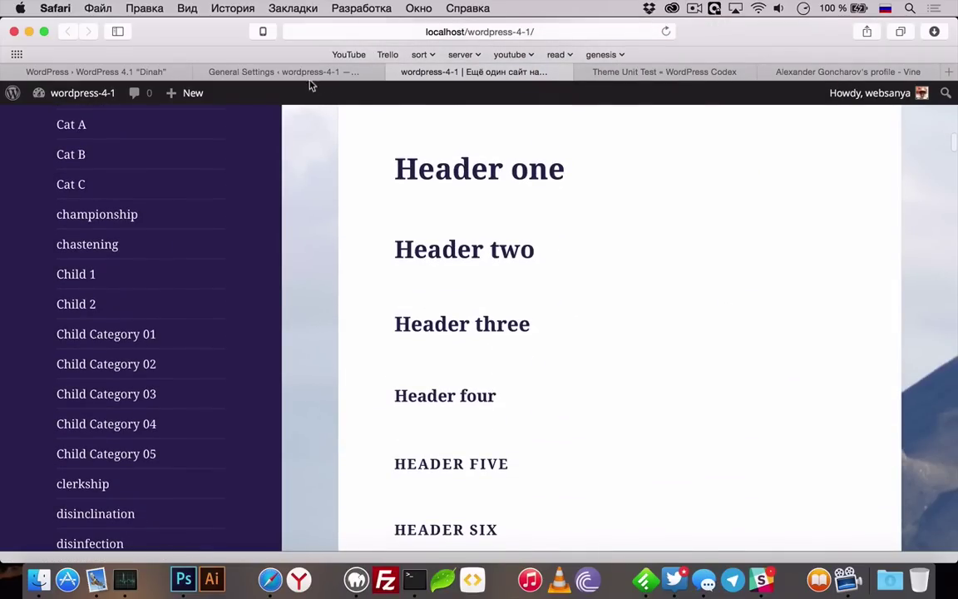
- Set the site language back to Русский in the general settings and save the changes
{"action": "left_click", "coordinate": [307, 71]}
{"action": "scroll", "coordinate": [436, 332], "scroll_direction": "down", "scroll_amount": 3}
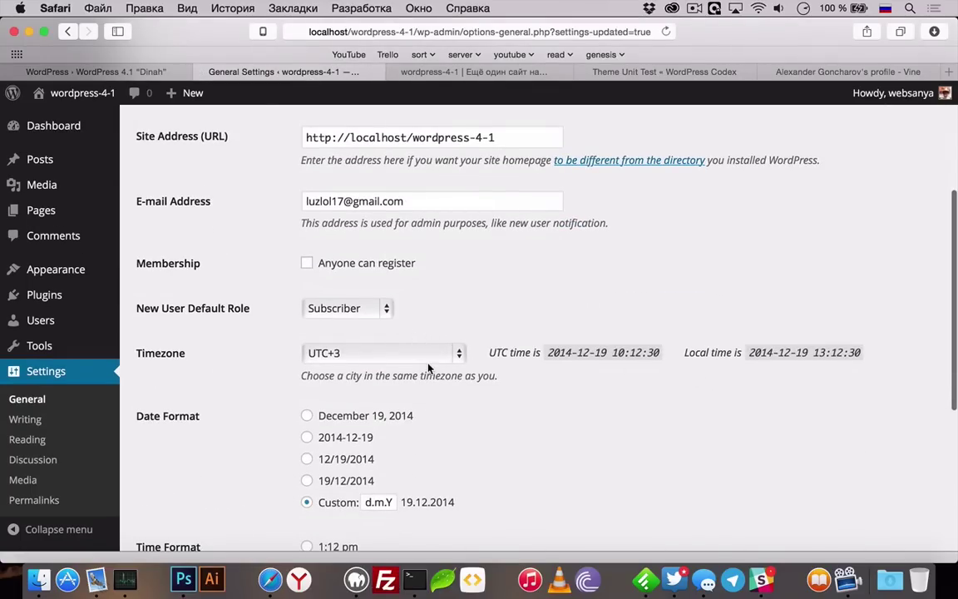
{"action": "scroll", "coordinate": [428, 368], "scroll_direction": "down", "scroll_amount": 5}
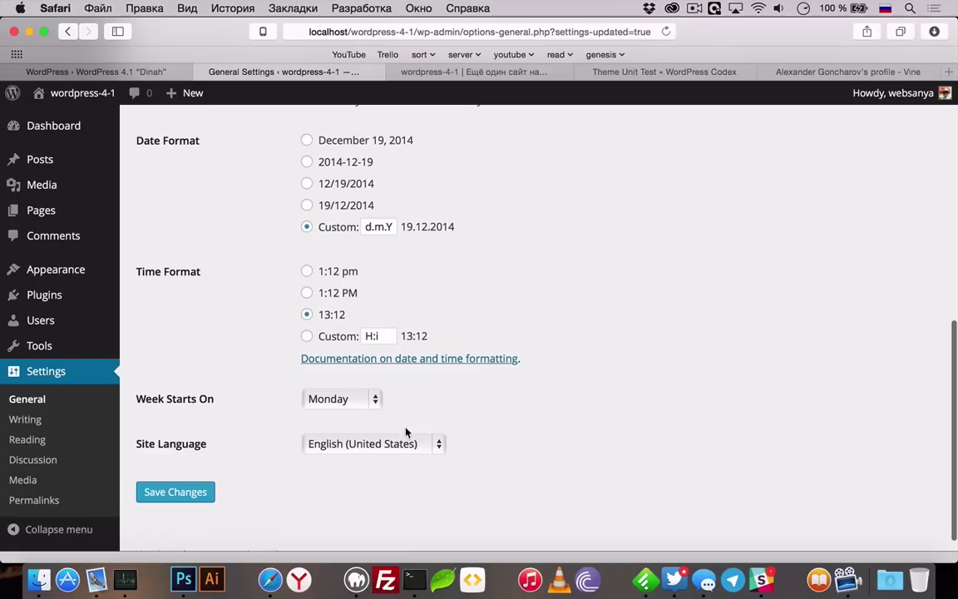
{"action": "left_click", "coordinate": [408, 447]}
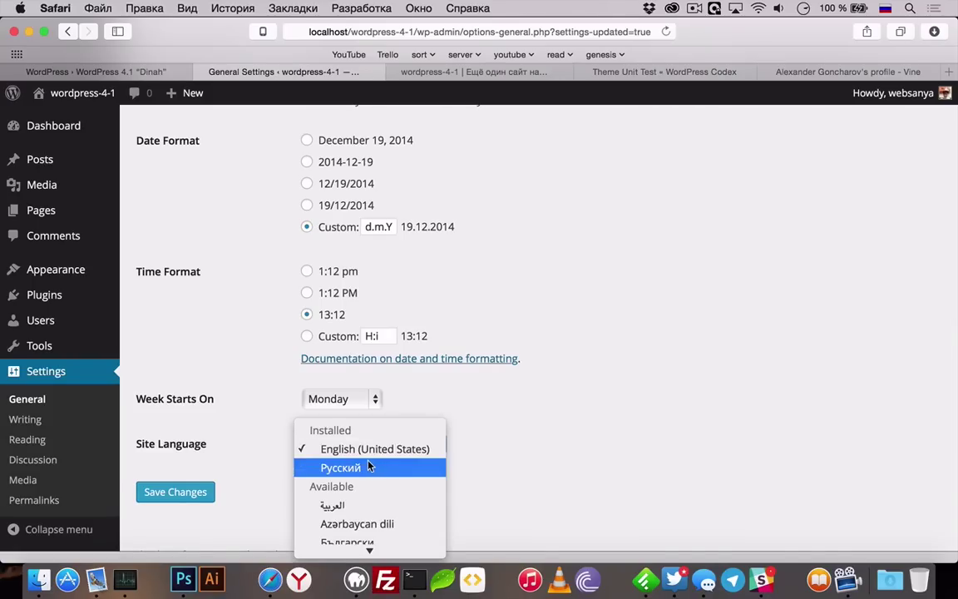
{"action": "left_click", "coordinate": [369, 464]}
{"action": "left_click", "coordinate": [203, 494]}
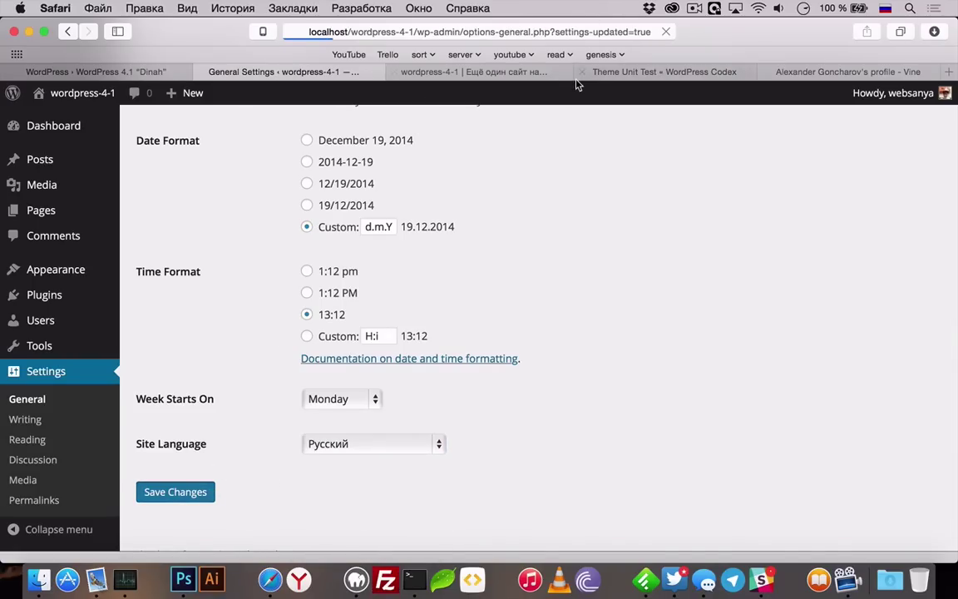
- Check the interface language on the site's front page, and close that tab to return to the general settings
{"action": "left_click", "coordinate": [529, 72]}
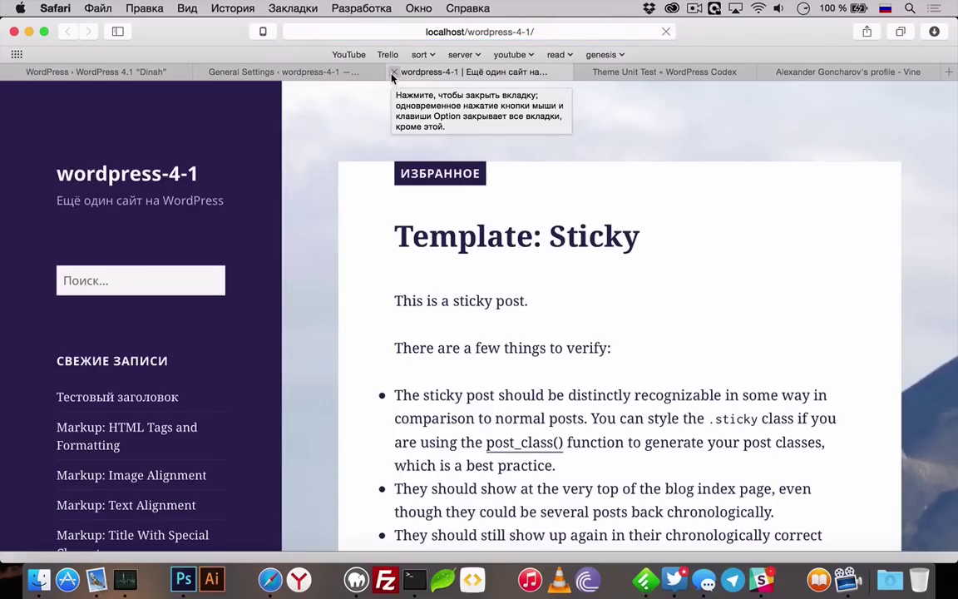
{"action": "left_click", "coordinate": [394, 73]}
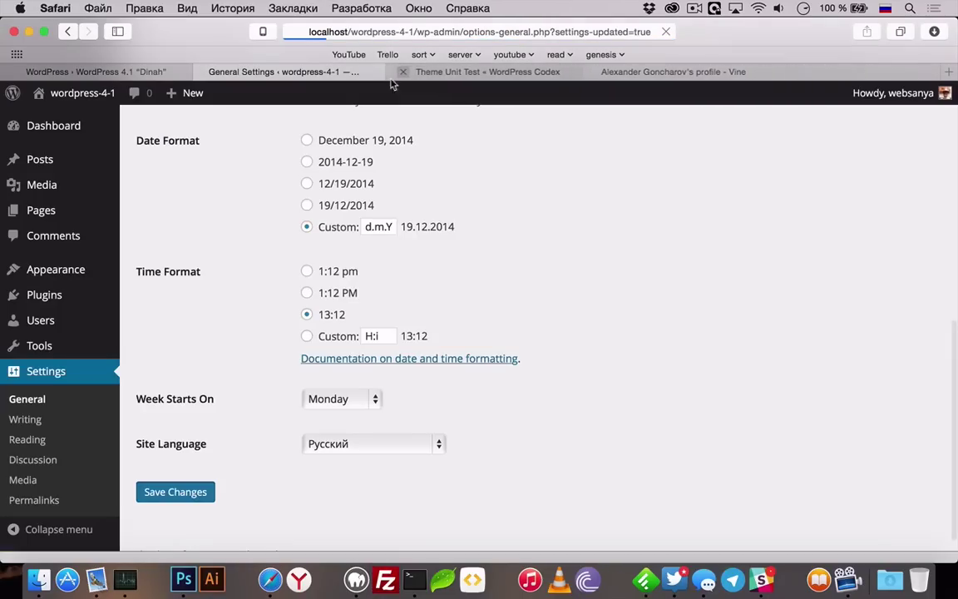
{"action": "key", "text": "super+r"}
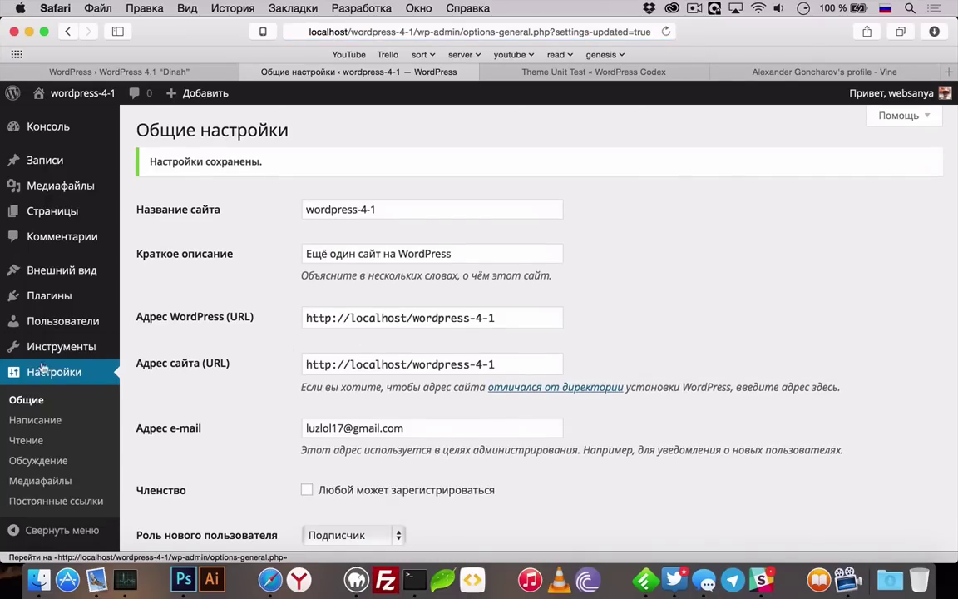
- Open your own user profile and check the option for logging out of other sessions
{"action": "mouse_move", "coordinate": [25, 322]}
{"action": "left_click", "coordinate": [162, 371]}
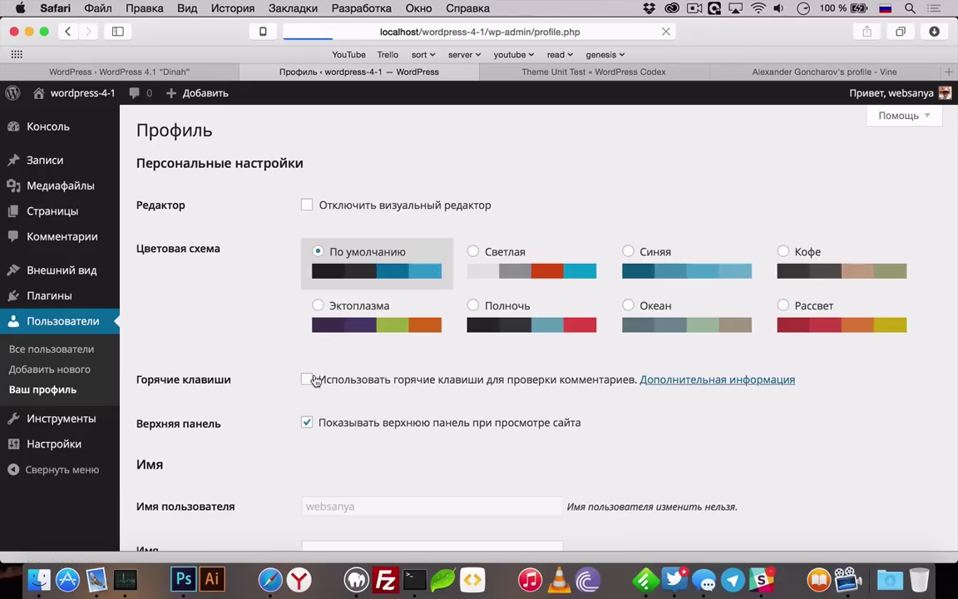
{"action": "scroll", "coordinate": [314, 378], "scroll_direction": "down", "scroll_amount": 15}
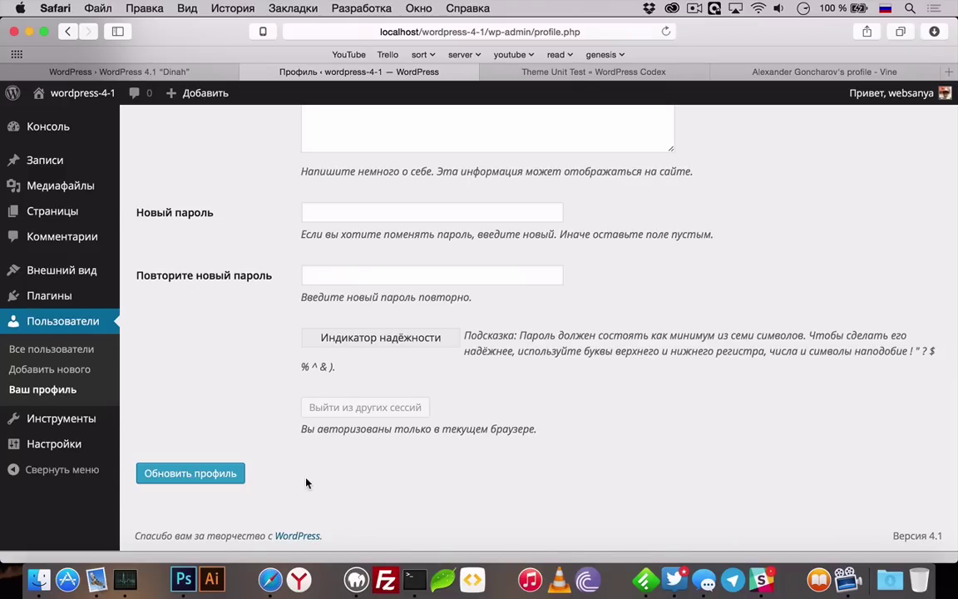
- Open the Рекомендуемые section for adding plugins and look through the first suggestions, including WP Super Cache and Fourteen Colors
{"action": "mouse_move", "coordinate": [84, 296]}
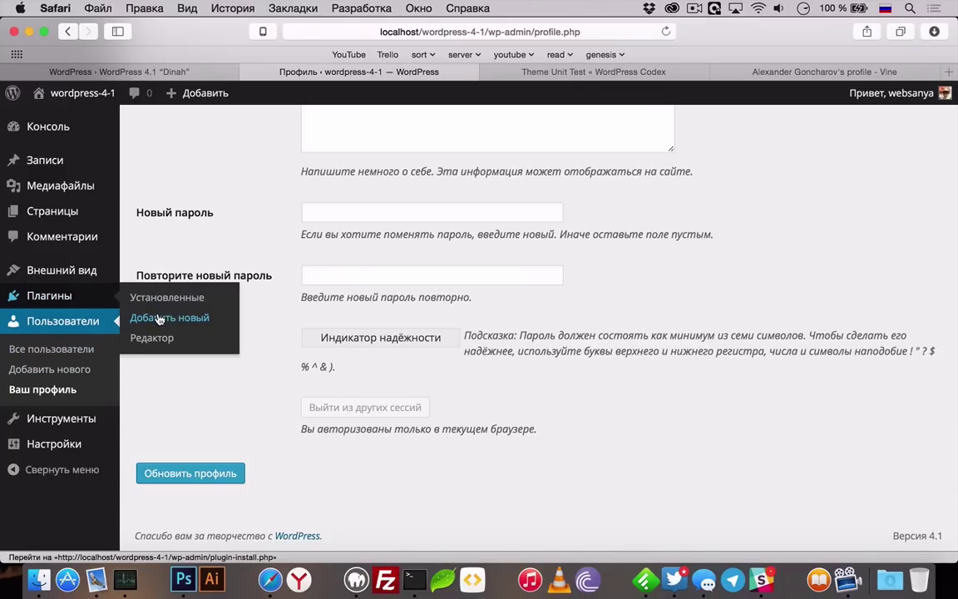
{"action": "left_click", "coordinate": [159, 321]}
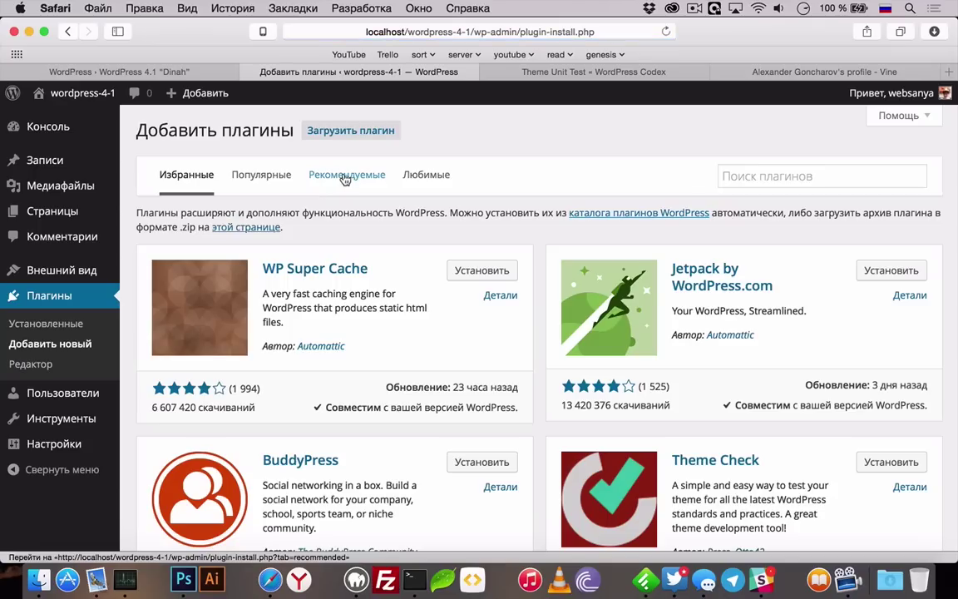
{"action": "left_click", "coordinate": [344, 176]}
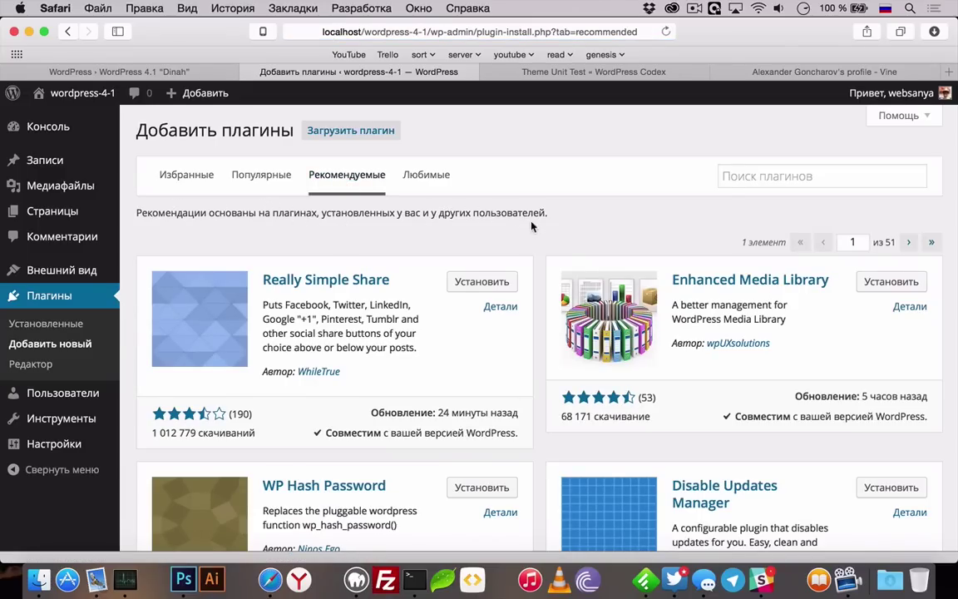
{"action": "scroll", "coordinate": [536, 237], "scroll_direction": "down", "scroll_amount": 4}
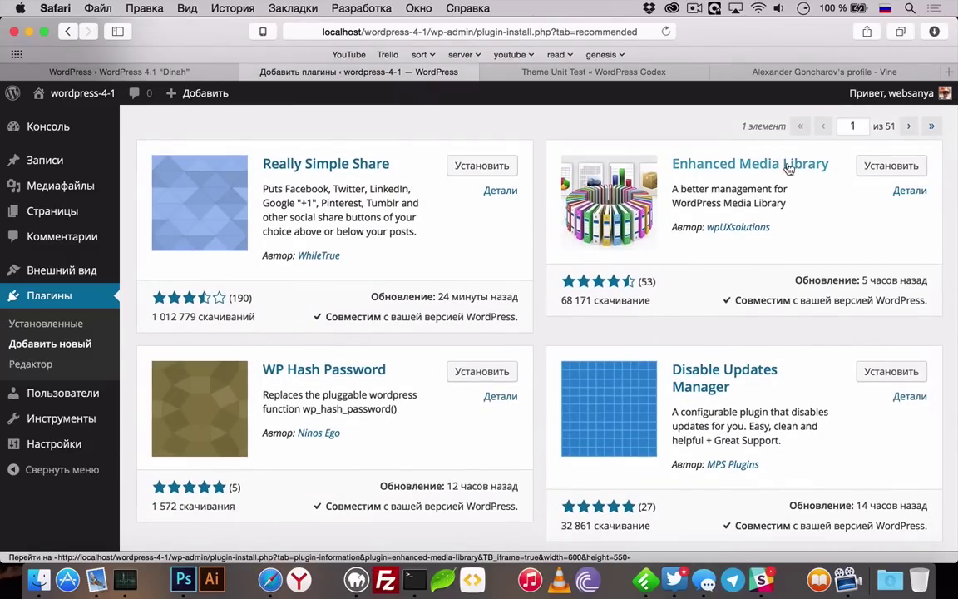
{"action": "scroll", "coordinate": [772, 382], "scroll_direction": "down", "scroll_amount": 6}
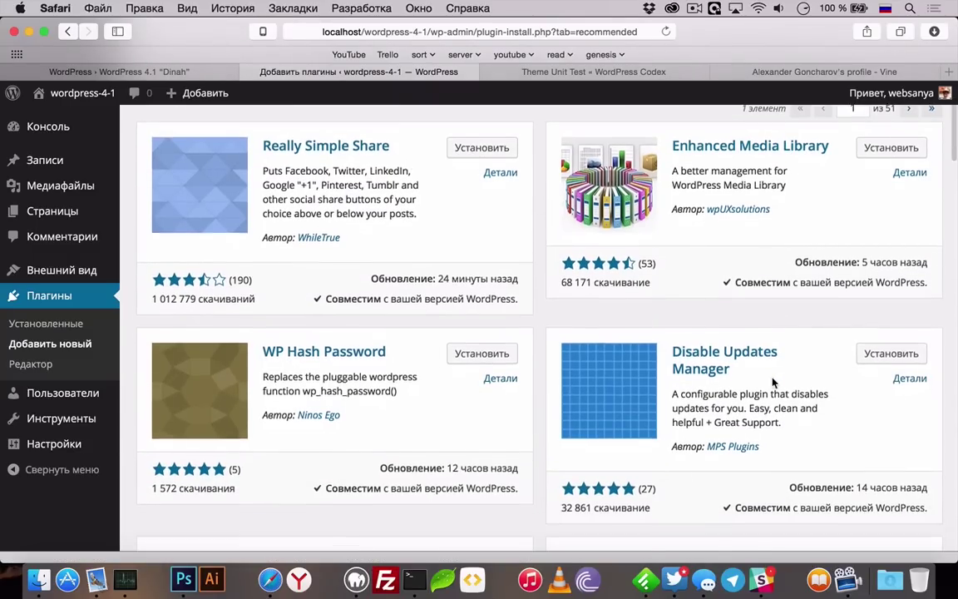
{"action": "scroll", "coordinate": [773, 382], "scroll_direction": "down", "scroll_amount": 4}
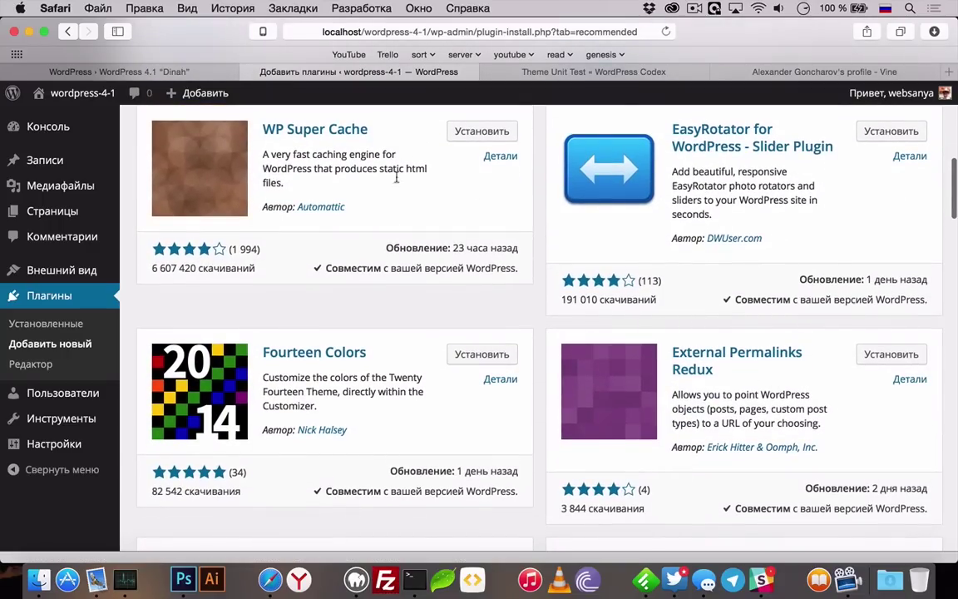
{"action": "scroll", "coordinate": [328, 467], "scroll_direction": "up", "scroll_amount": 7}
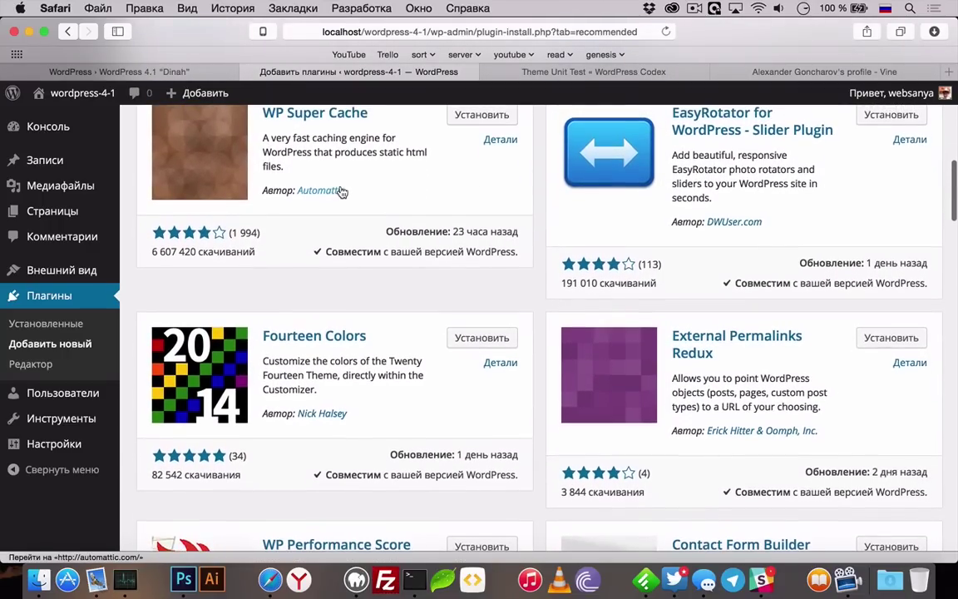
{"action": "scroll", "coordinate": [328, 467], "scroll_direction": "down", "scroll_amount": 3}
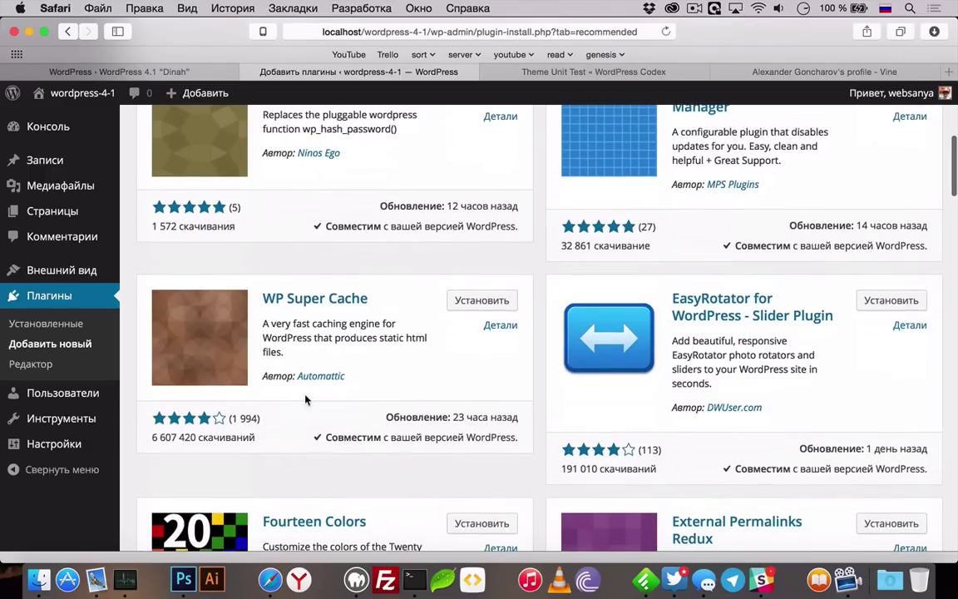
{"action": "scroll", "coordinate": [302, 317], "scroll_direction": "down", "scroll_amount": 4}
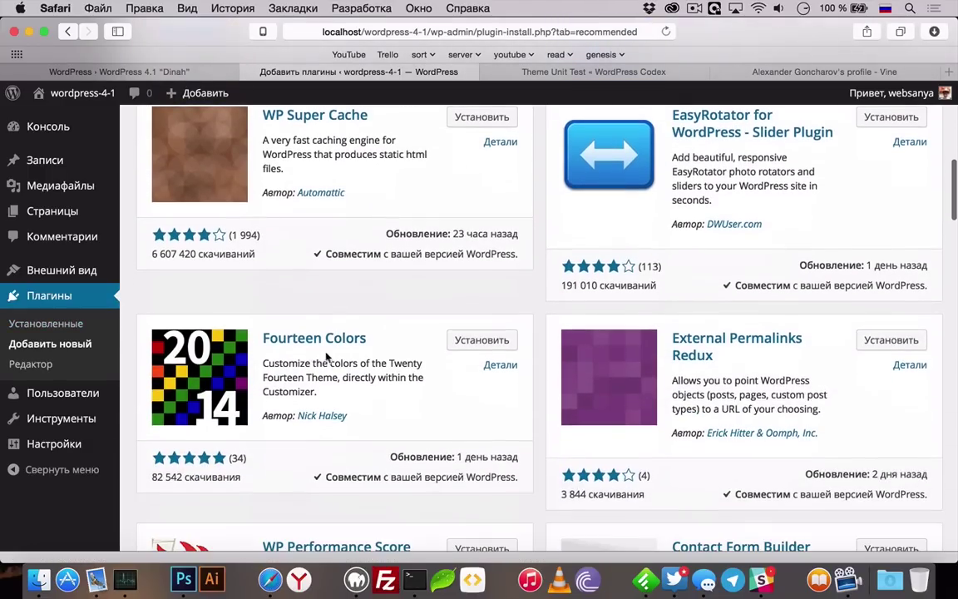
- Check the installed plugins, and return to the recommended ones to look further down the list to Contact Form 7
{"action": "left_click", "coordinate": [90, 326]}
{"action": "left_click", "coordinate": [68, 30]}
{"action": "scroll", "coordinate": [406, 301], "scroll_direction": "down", "scroll_amount": 5}
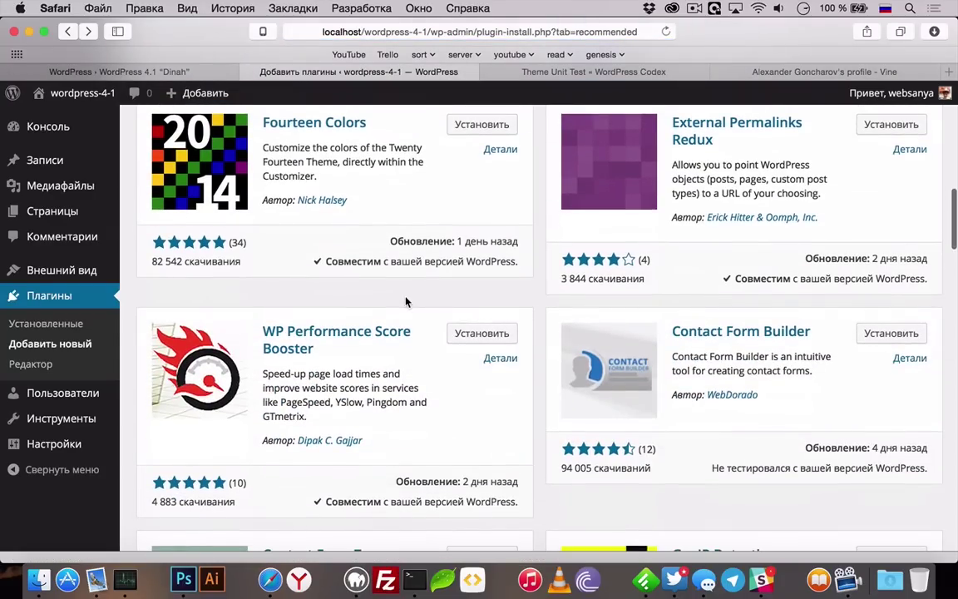
{"action": "scroll", "coordinate": [406, 299], "scroll_direction": "down", "scroll_amount": 5}
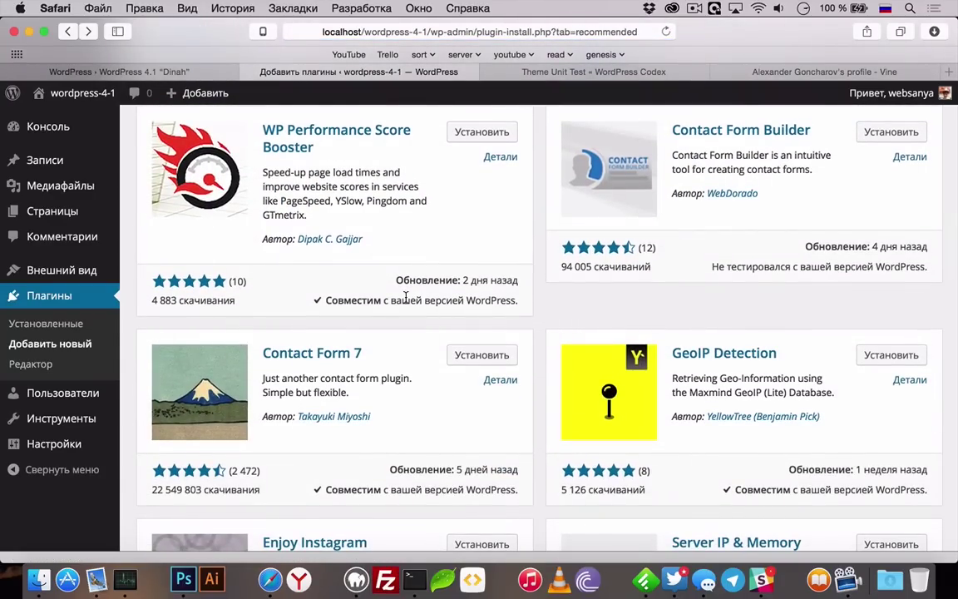
{"action": "scroll", "coordinate": [447, 306], "scroll_direction": "down", "scroll_amount": 4}
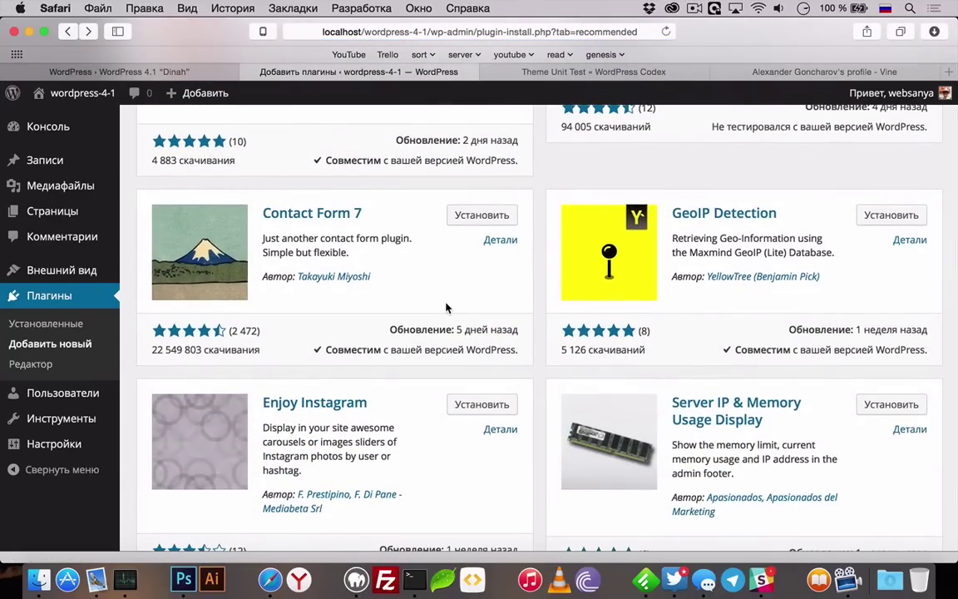
- Open the Любимые section for adding plugins and request the favourites list of the WordPress.org username websanya
{"action": "scroll", "coordinate": [446, 308], "scroll_direction": "up", "scroll_amount": 1}
{"action": "scroll", "coordinate": [447, 307], "scroll_direction": "up", "scroll_amount": 10}
{"action": "left_click", "coordinate": [410, 172]}
{"action": "left_click", "coordinate": [466, 237]}
{"action": "type", "text": "дгя"}
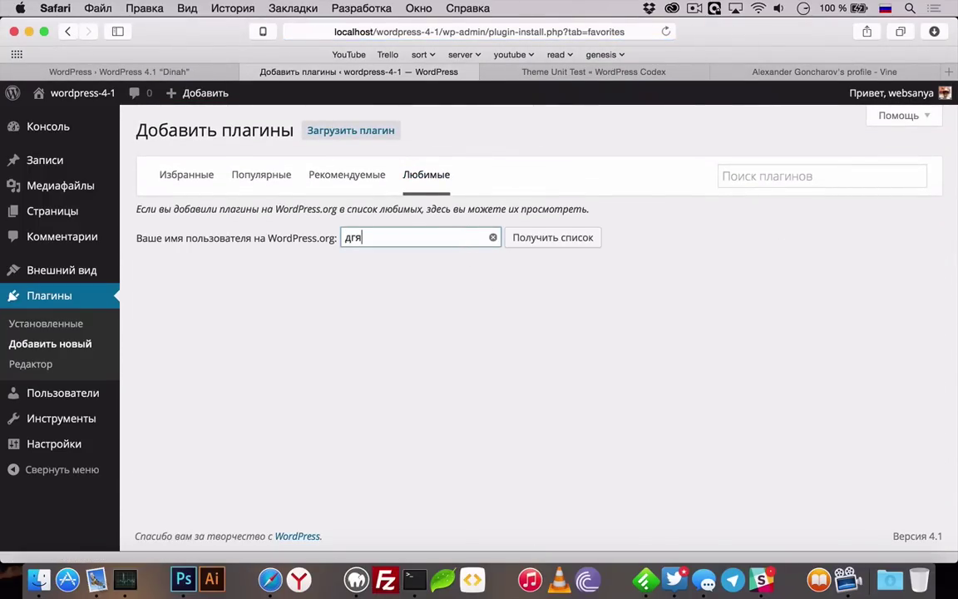
{"action": "key", "text": "super+a"}
{"action": "type", "text": "websanya"}
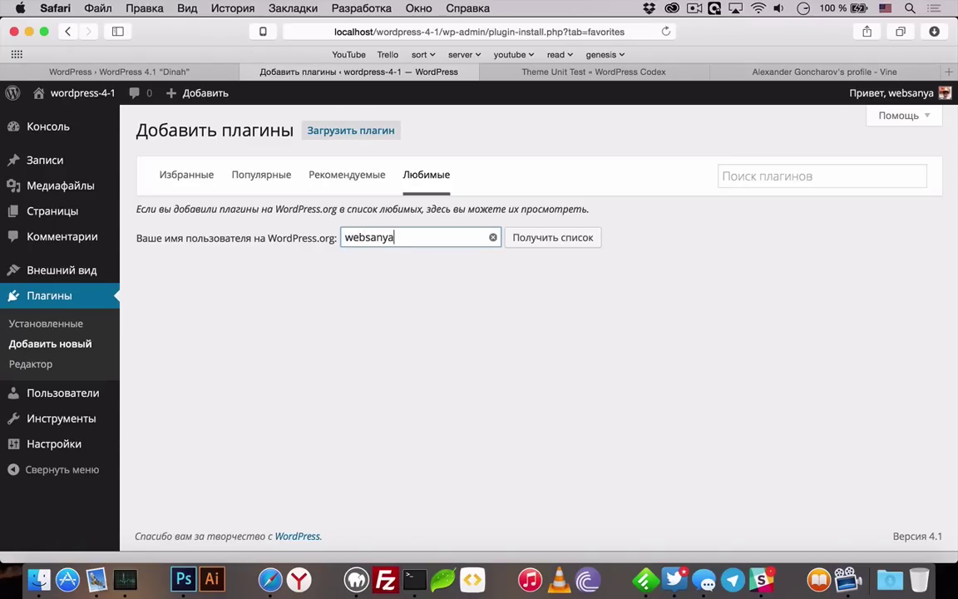
{"action": "left_click", "coordinate": [572, 242]}
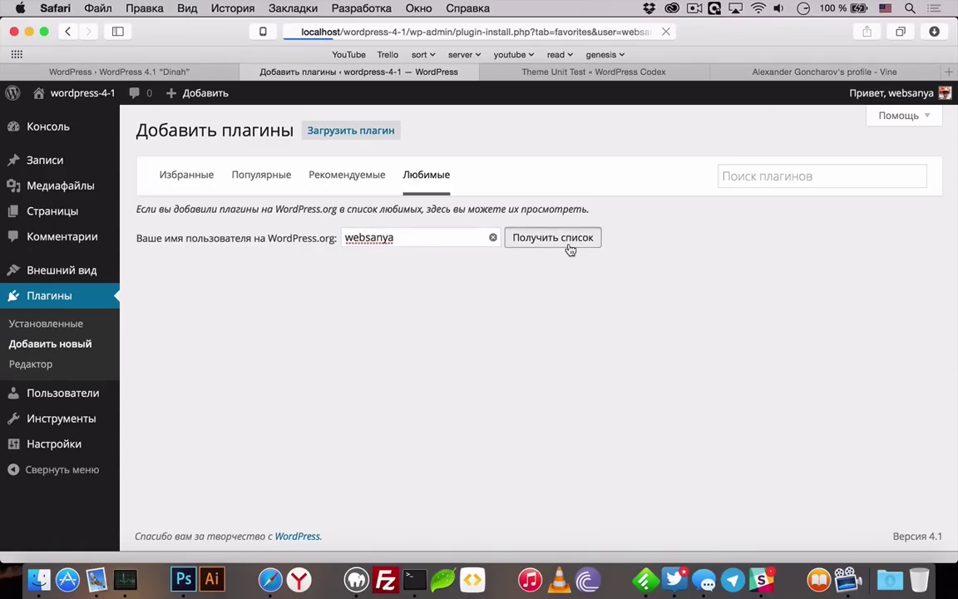
- List and look through the favourite plugins of the WordPress.org username luzlol, and minimise the browser window to show the desktop
{"action": "left_click", "coordinate": [447, 239]}
{"action": "key", "text": "super+a"}
{"action": "type", "text": "luzlol"}
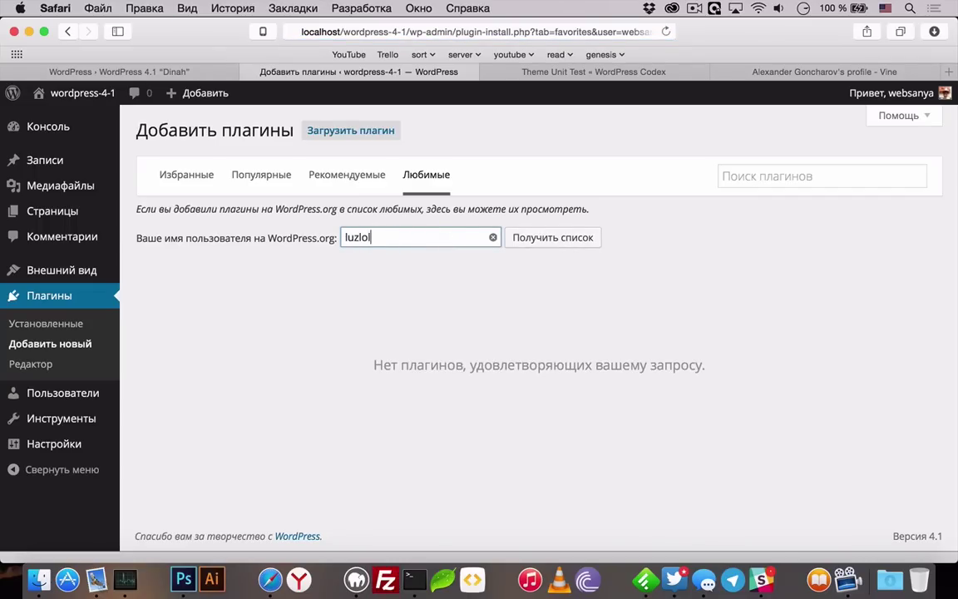
{"action": "key", "text": "Return"}
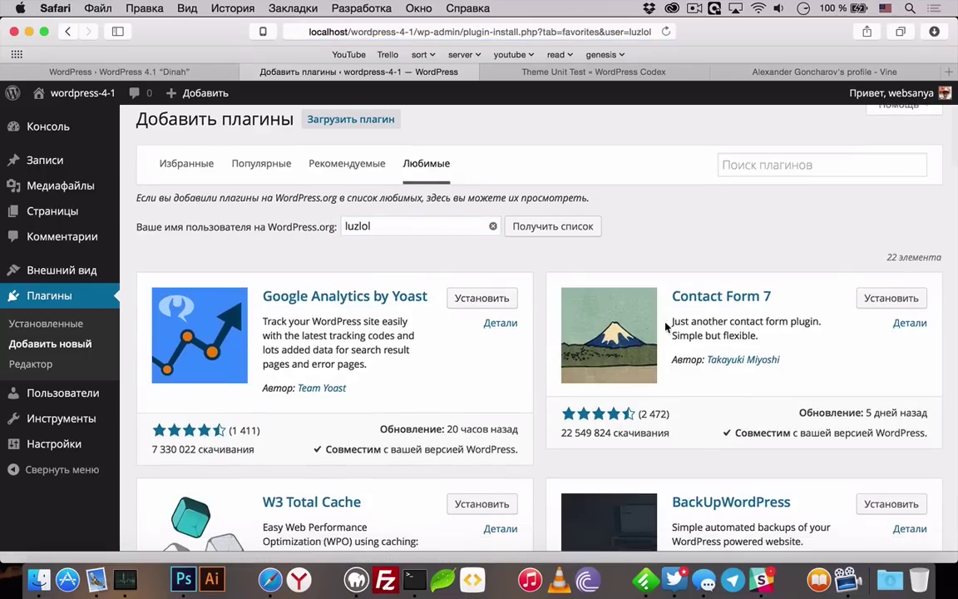
{"action": "scroll", "coordinate": [717, 299], "scroll_direction": "down", "scroll_amount": 2}
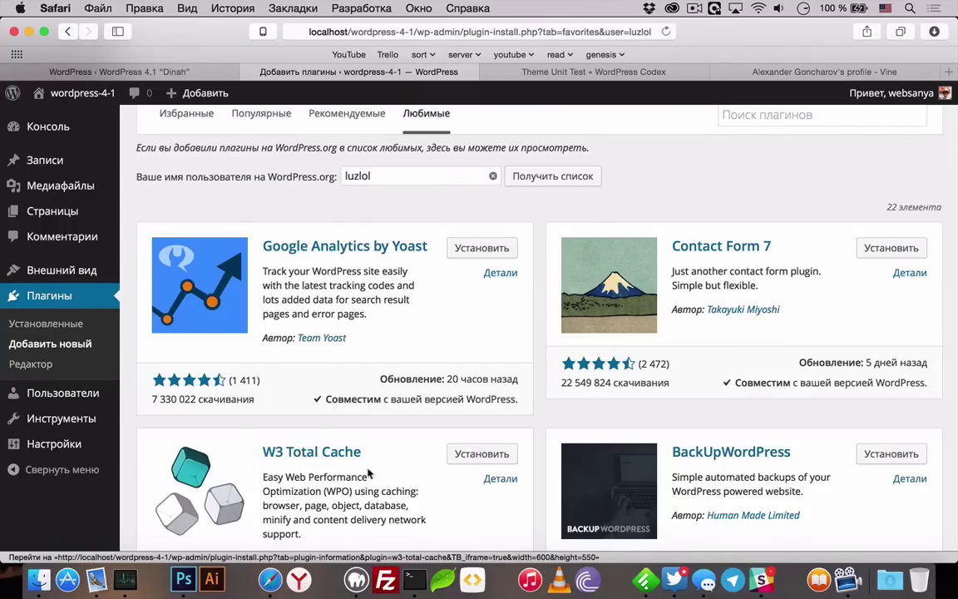
{"action": "left_click", "coordinate": [30, 31]}
{"action": "left_click", "coordinate": [122, 138]}
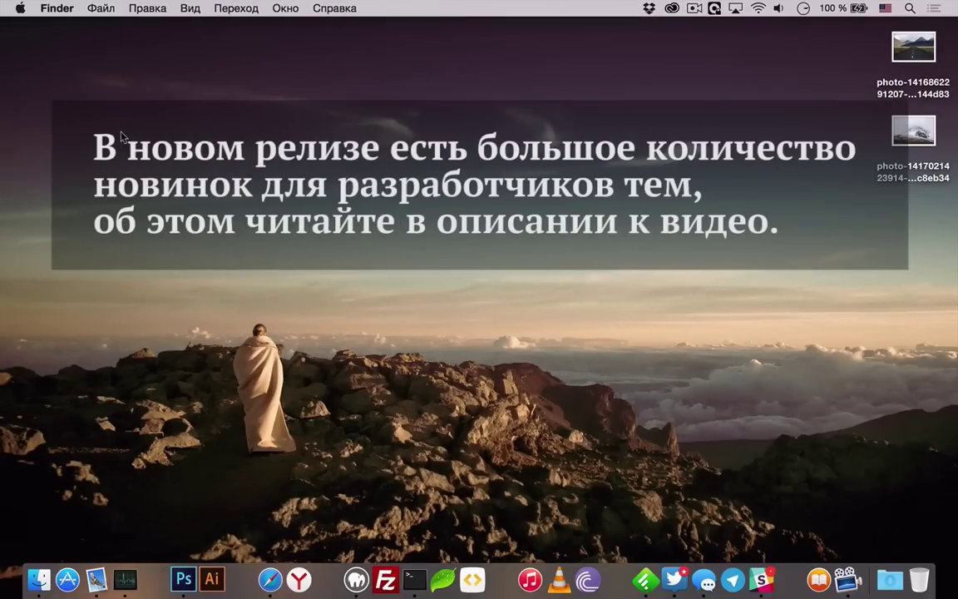